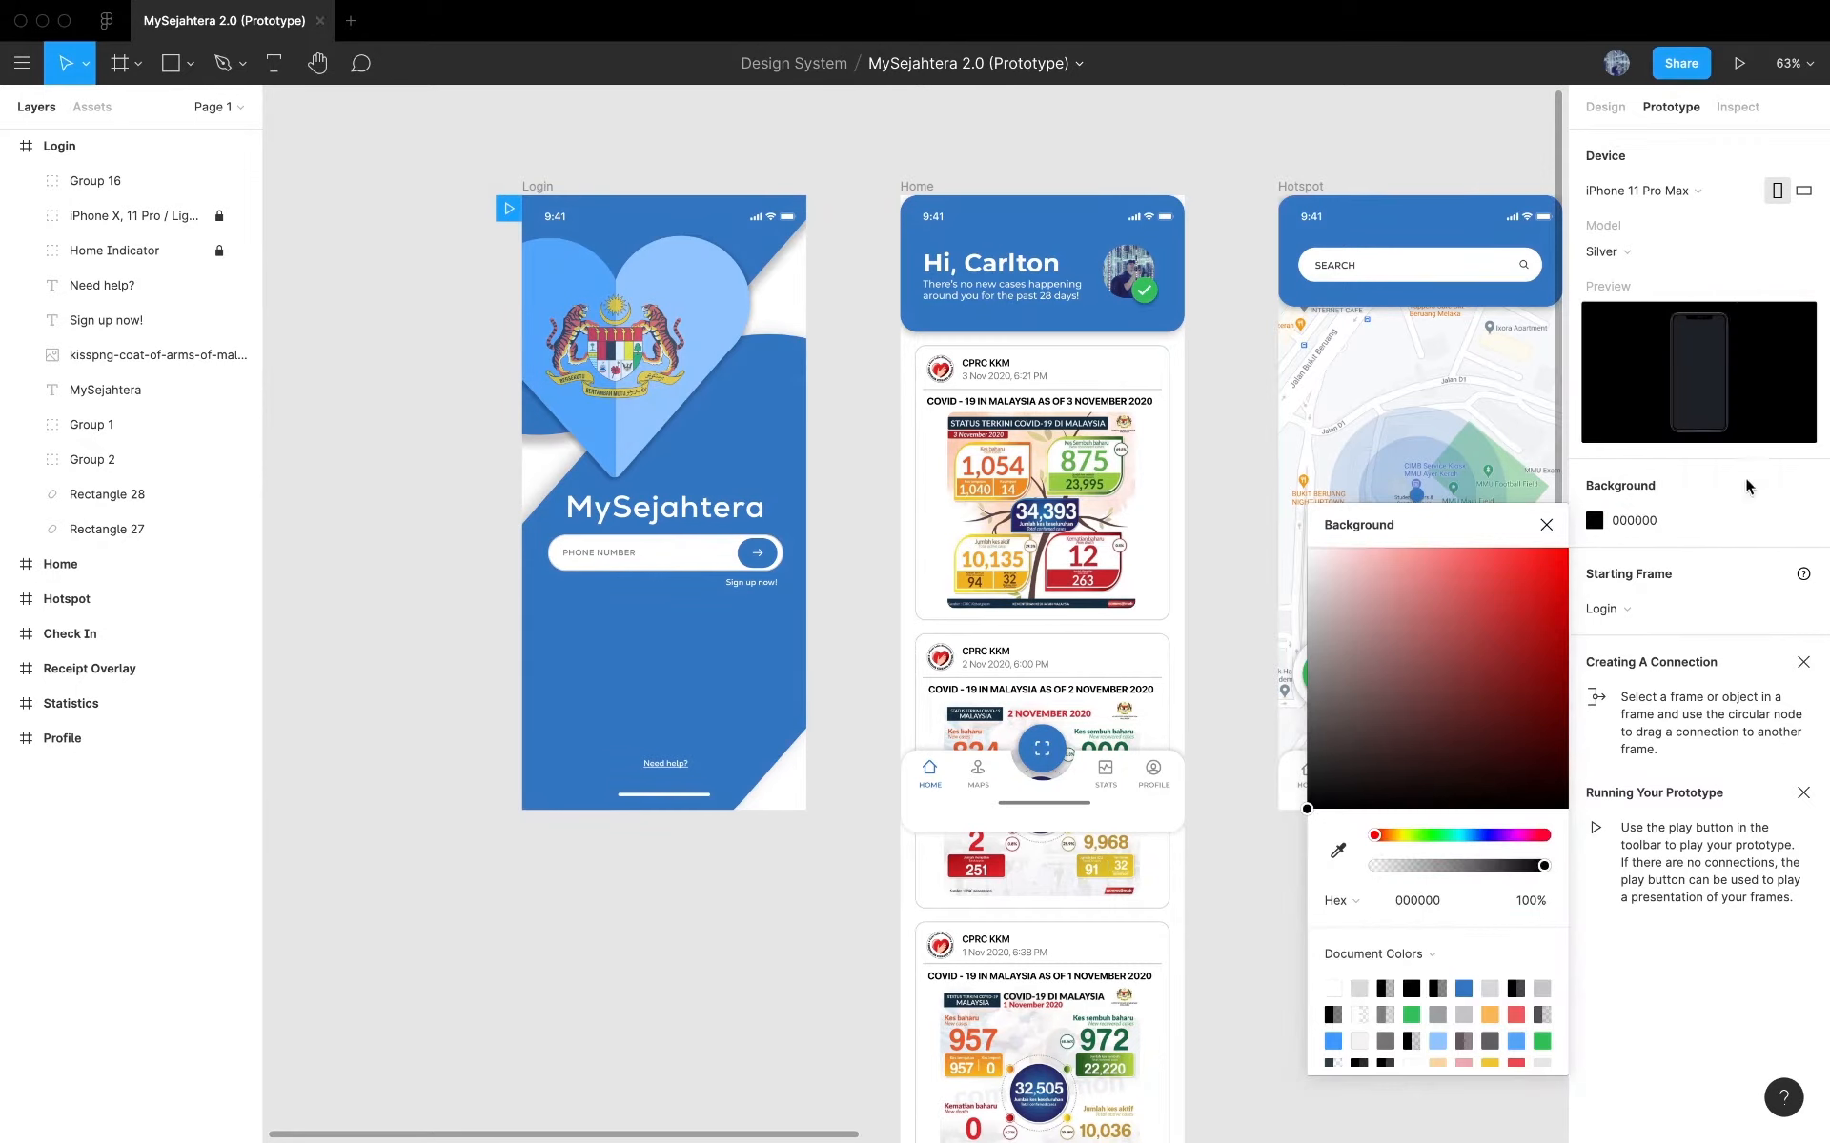
# - Link the arrow button in the Login frame's phone number field to the Home frame with an On Tap, Navigate To interaction
pyautogui.click(1547, 525)
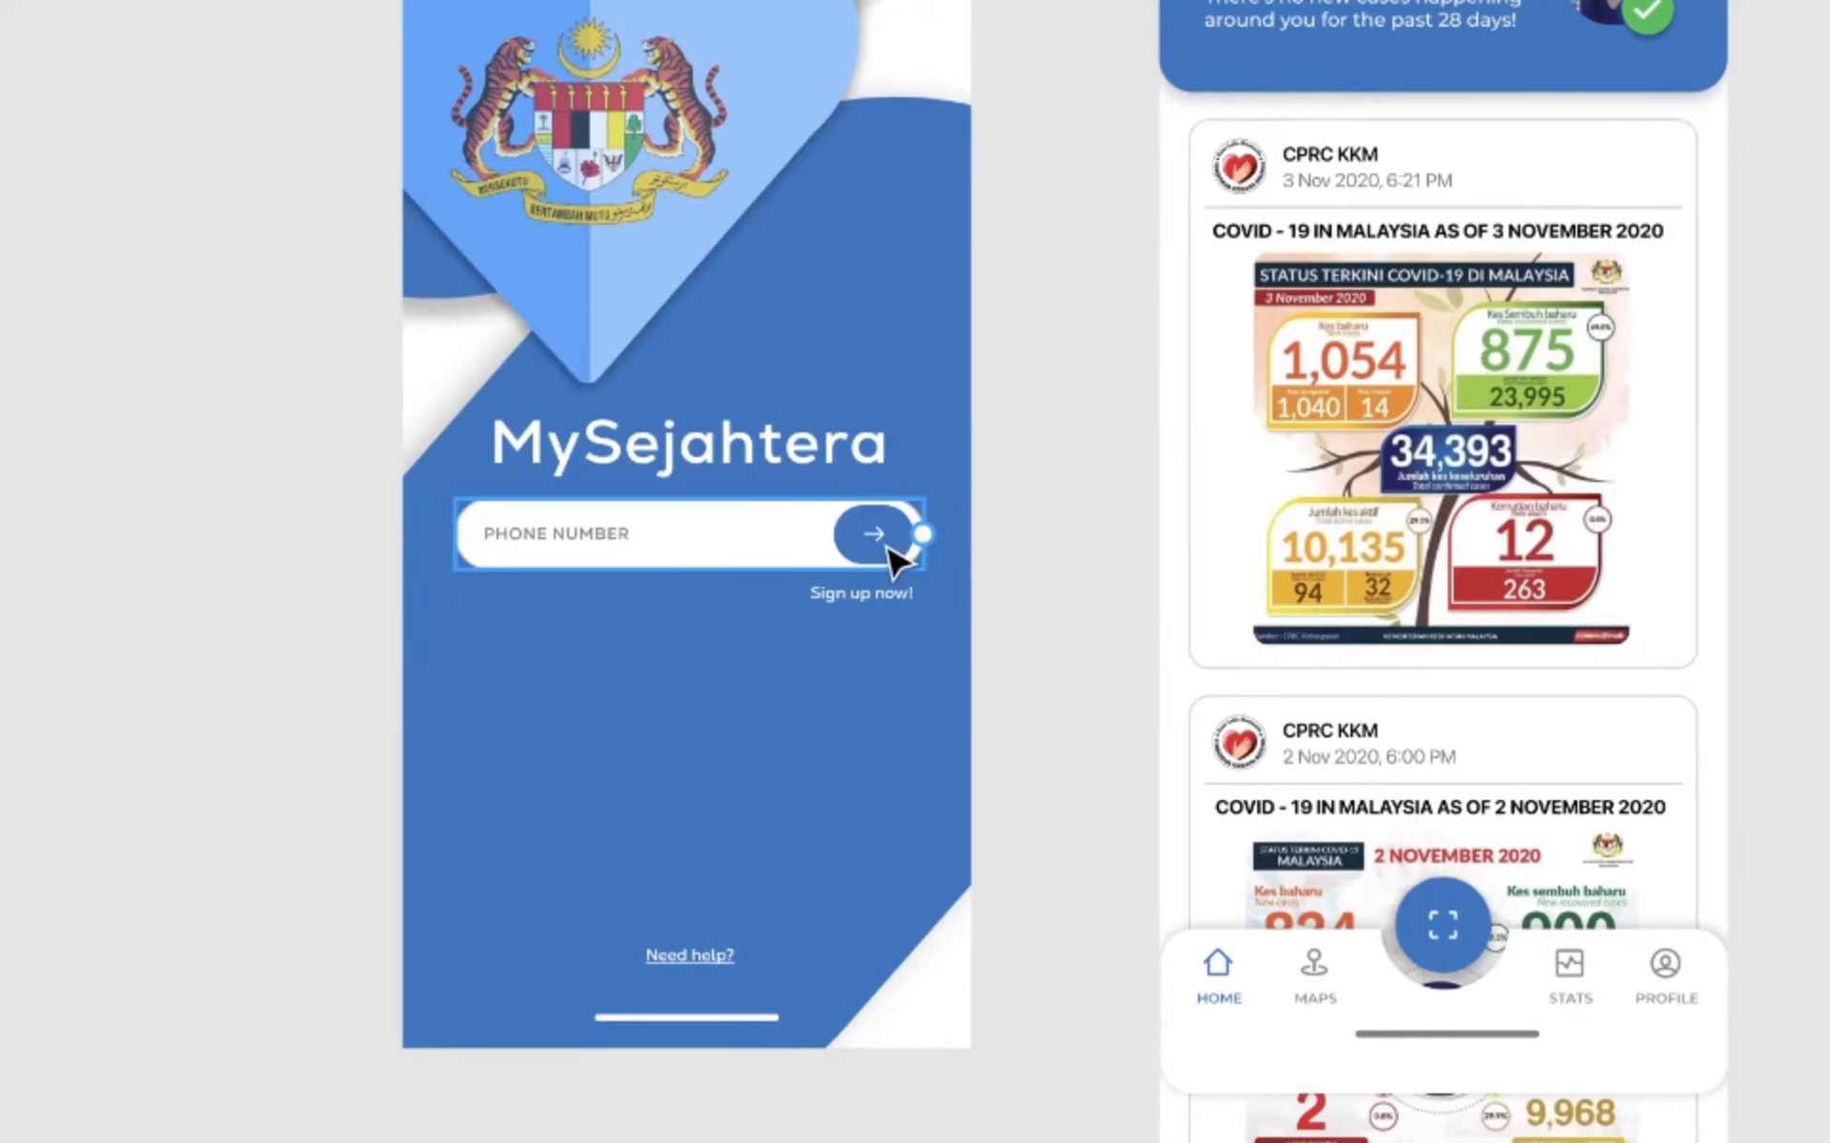
pyautogui.click(888, 548)
pyautogui.doubleClick(889, 549)
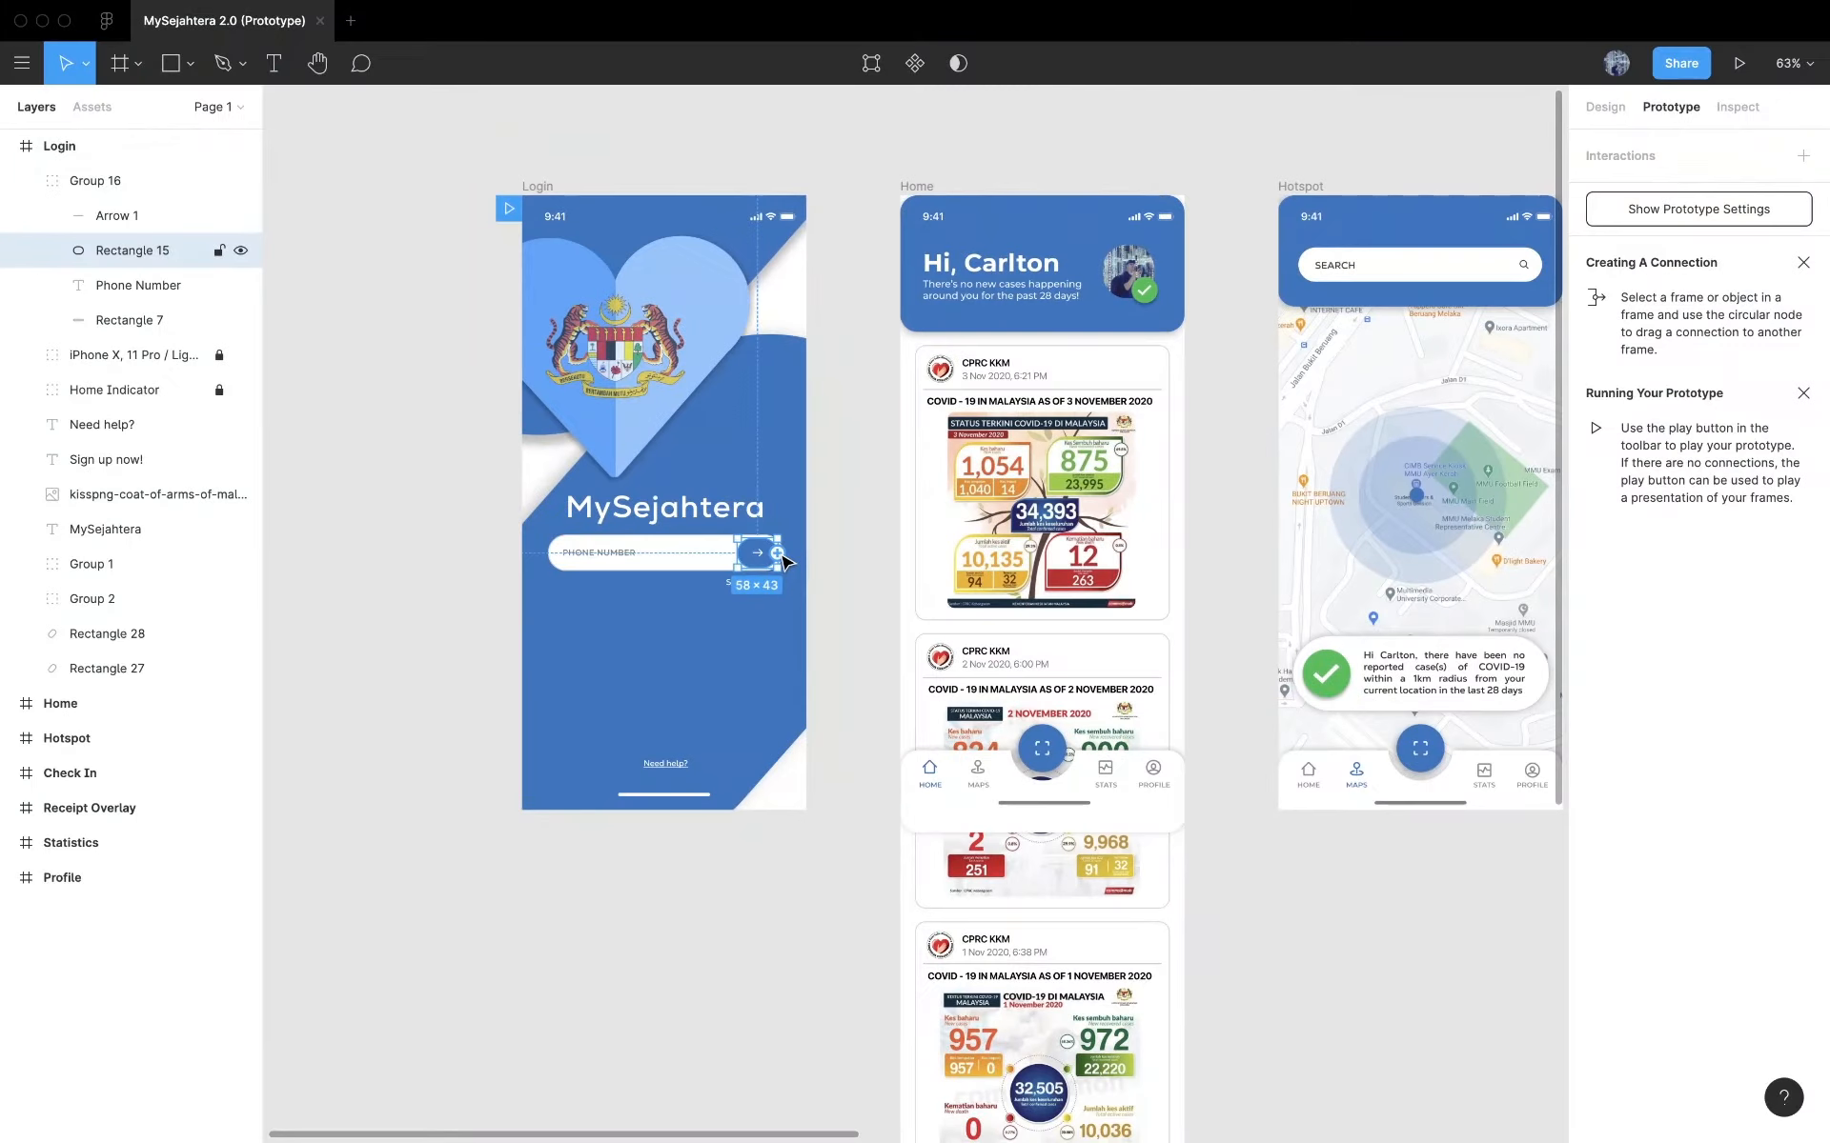
pyautogui.moveTo(782, 558); pyautogui.dragTo(812, 567)
pyautogui.moveTo(931, 568); pyautogui.dragTo(947, 572)
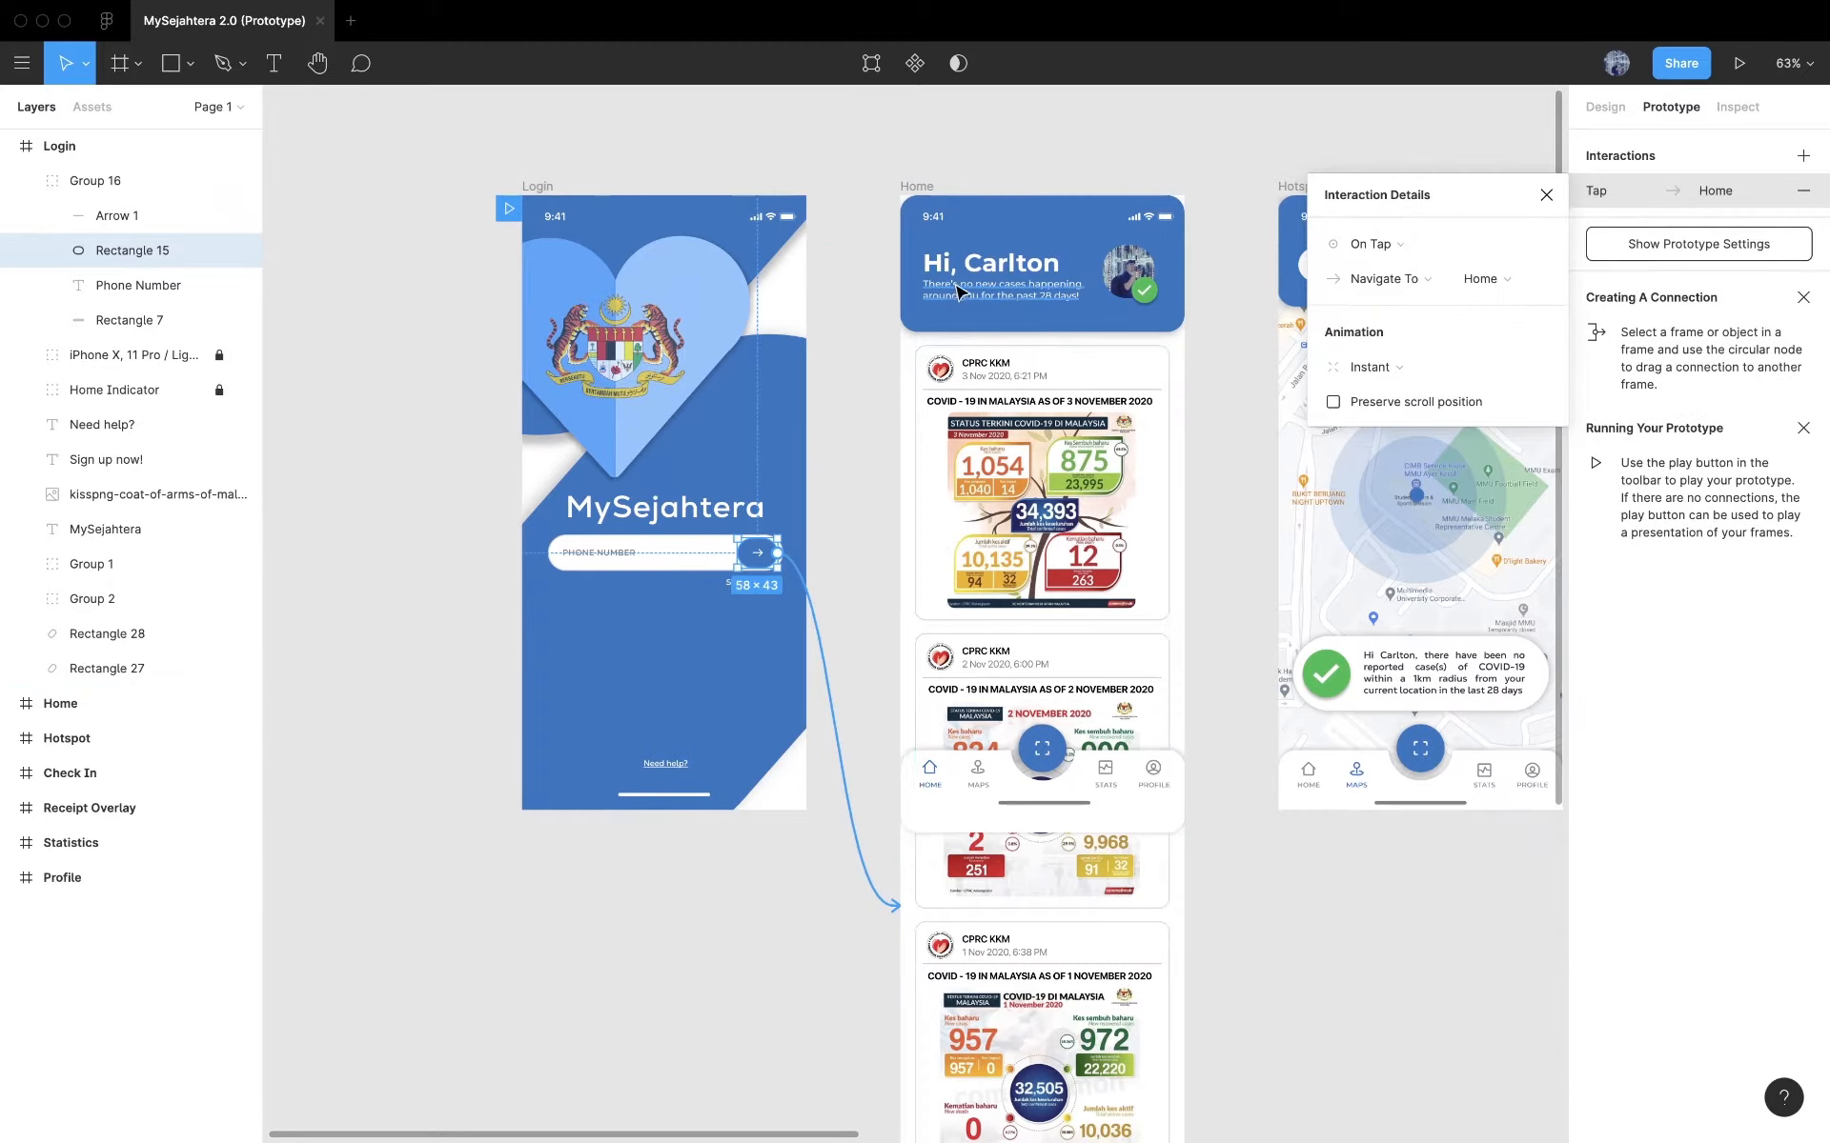
pyautogui.click(1208, 444)
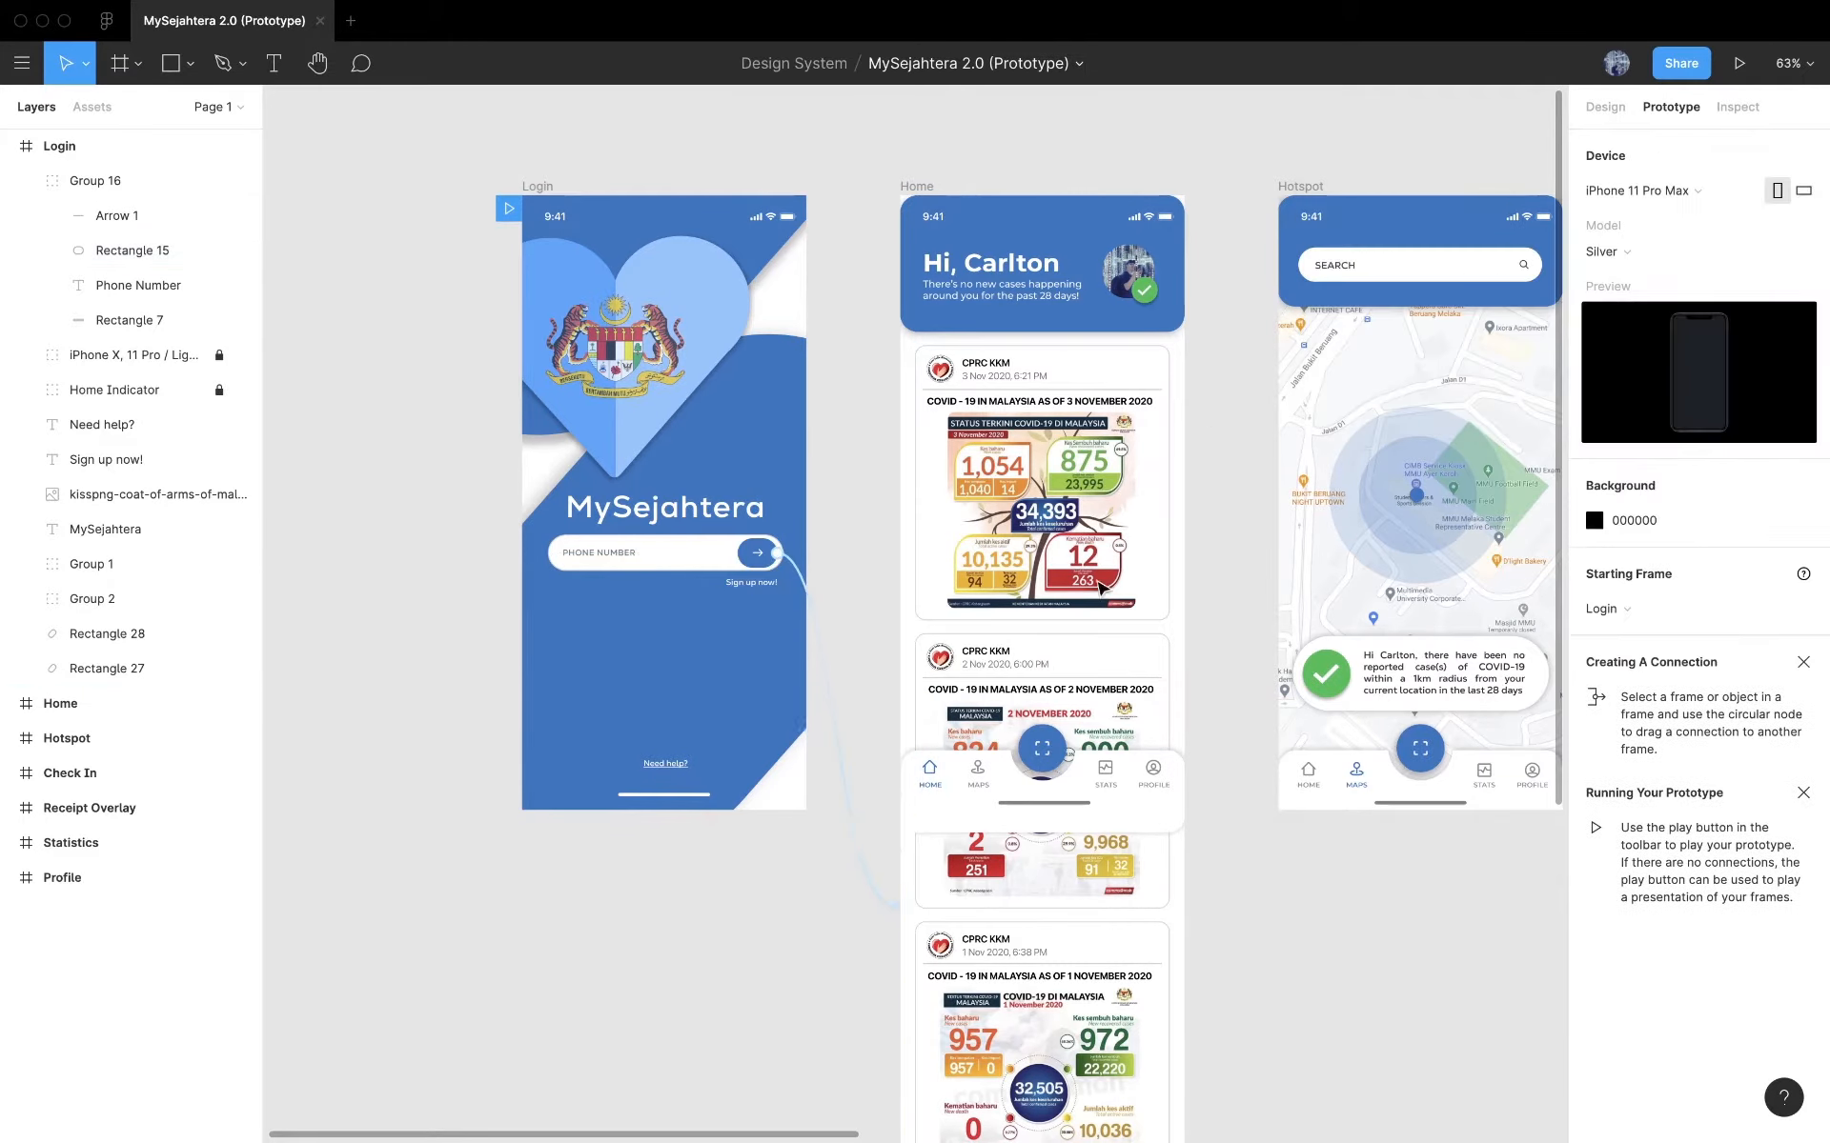
# - Link the maps icon in the Home frame's navigation bar to the Hotspot frame with an On Tap, Navigate To interaction
pyautogui.click(933, 777)
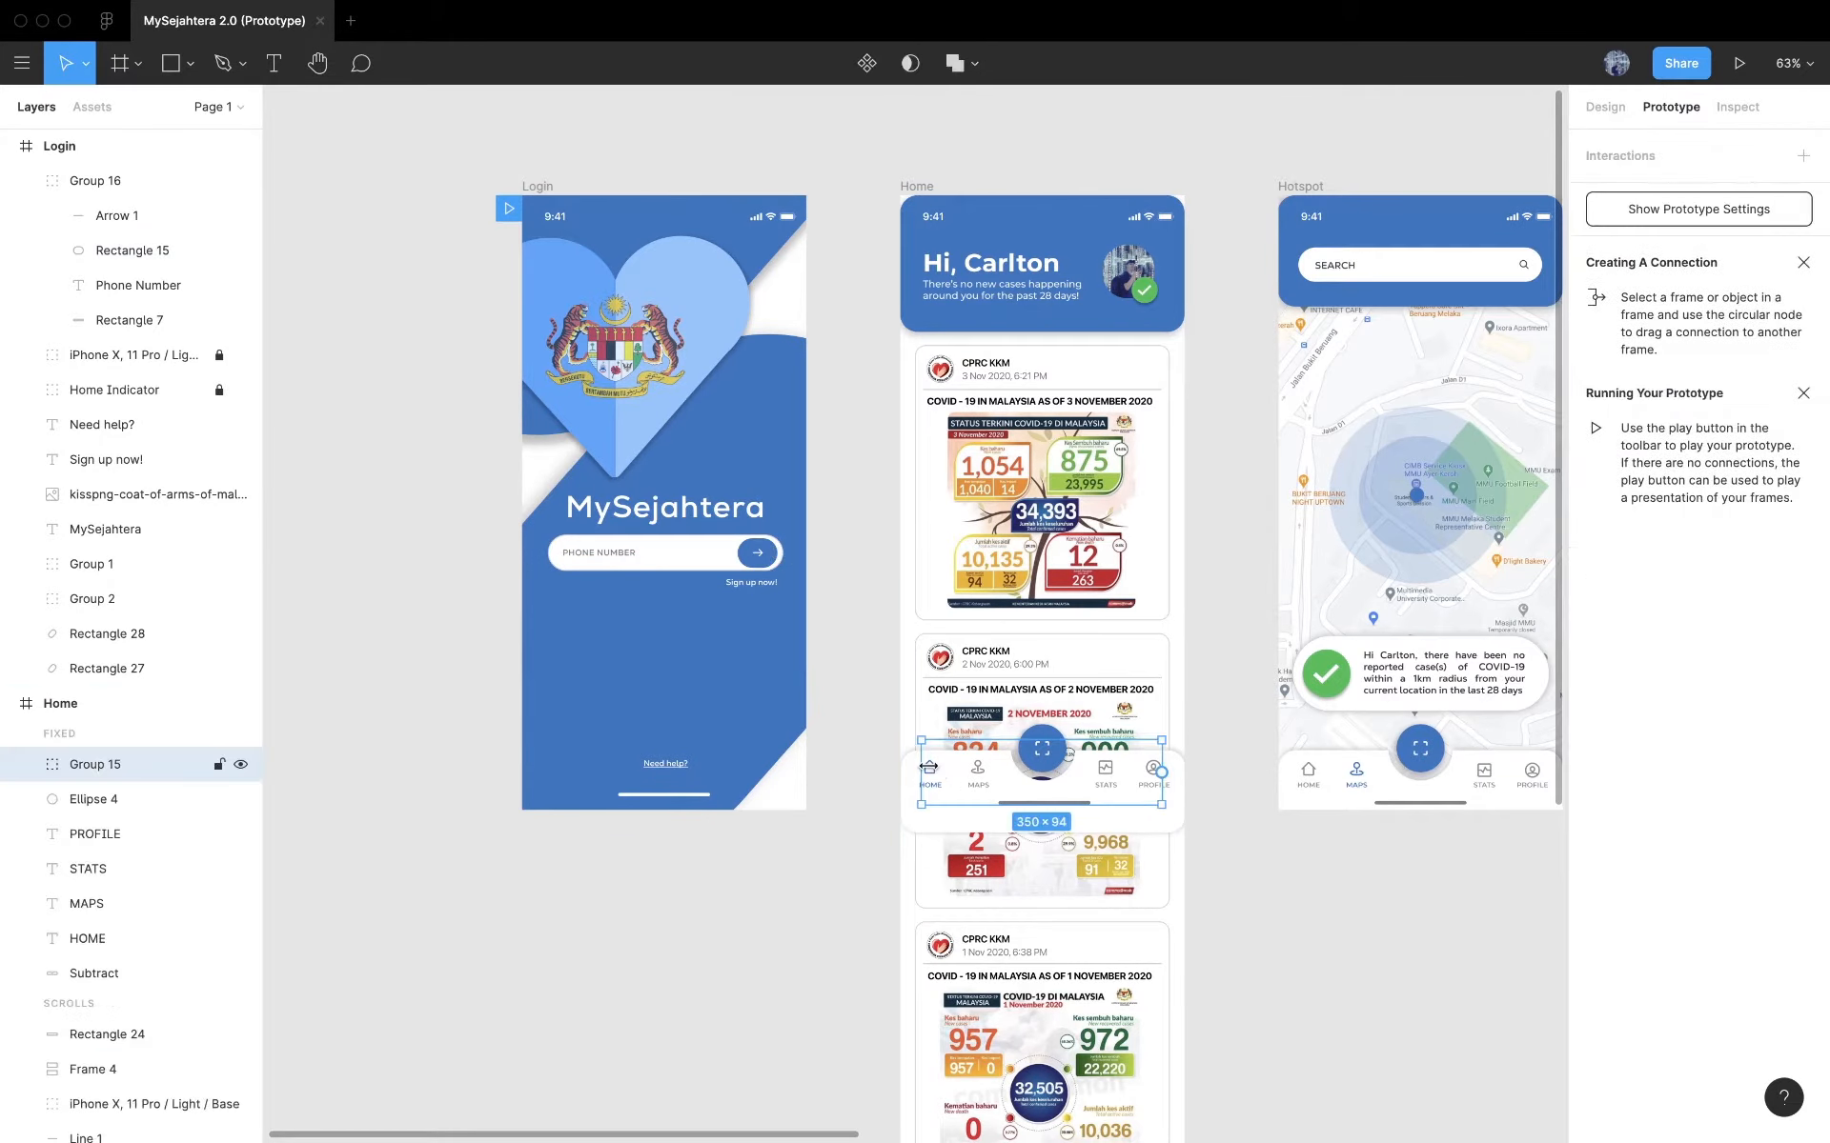
pyautogui.doubleClick(979, 774)
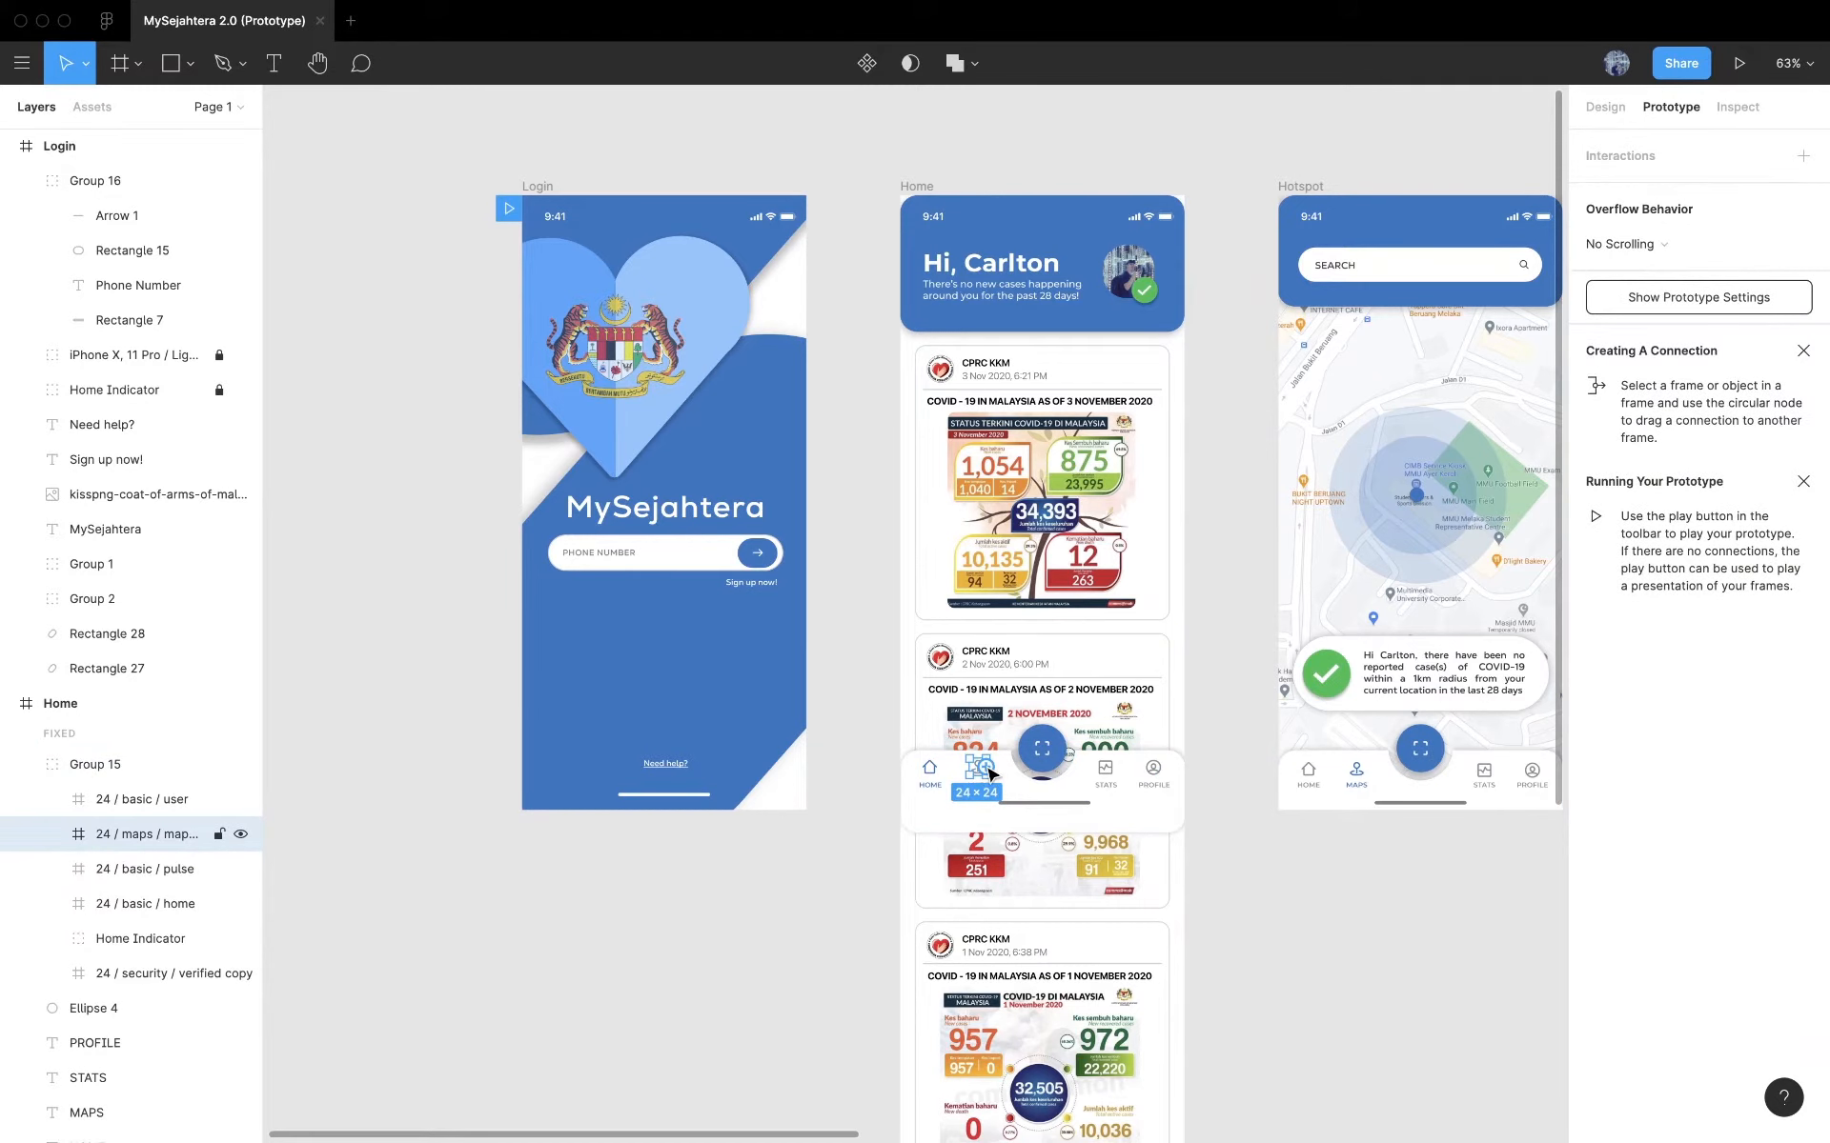
pyautogui.moveTo(987, 767); pyautogui.dragTo(1344, 581)
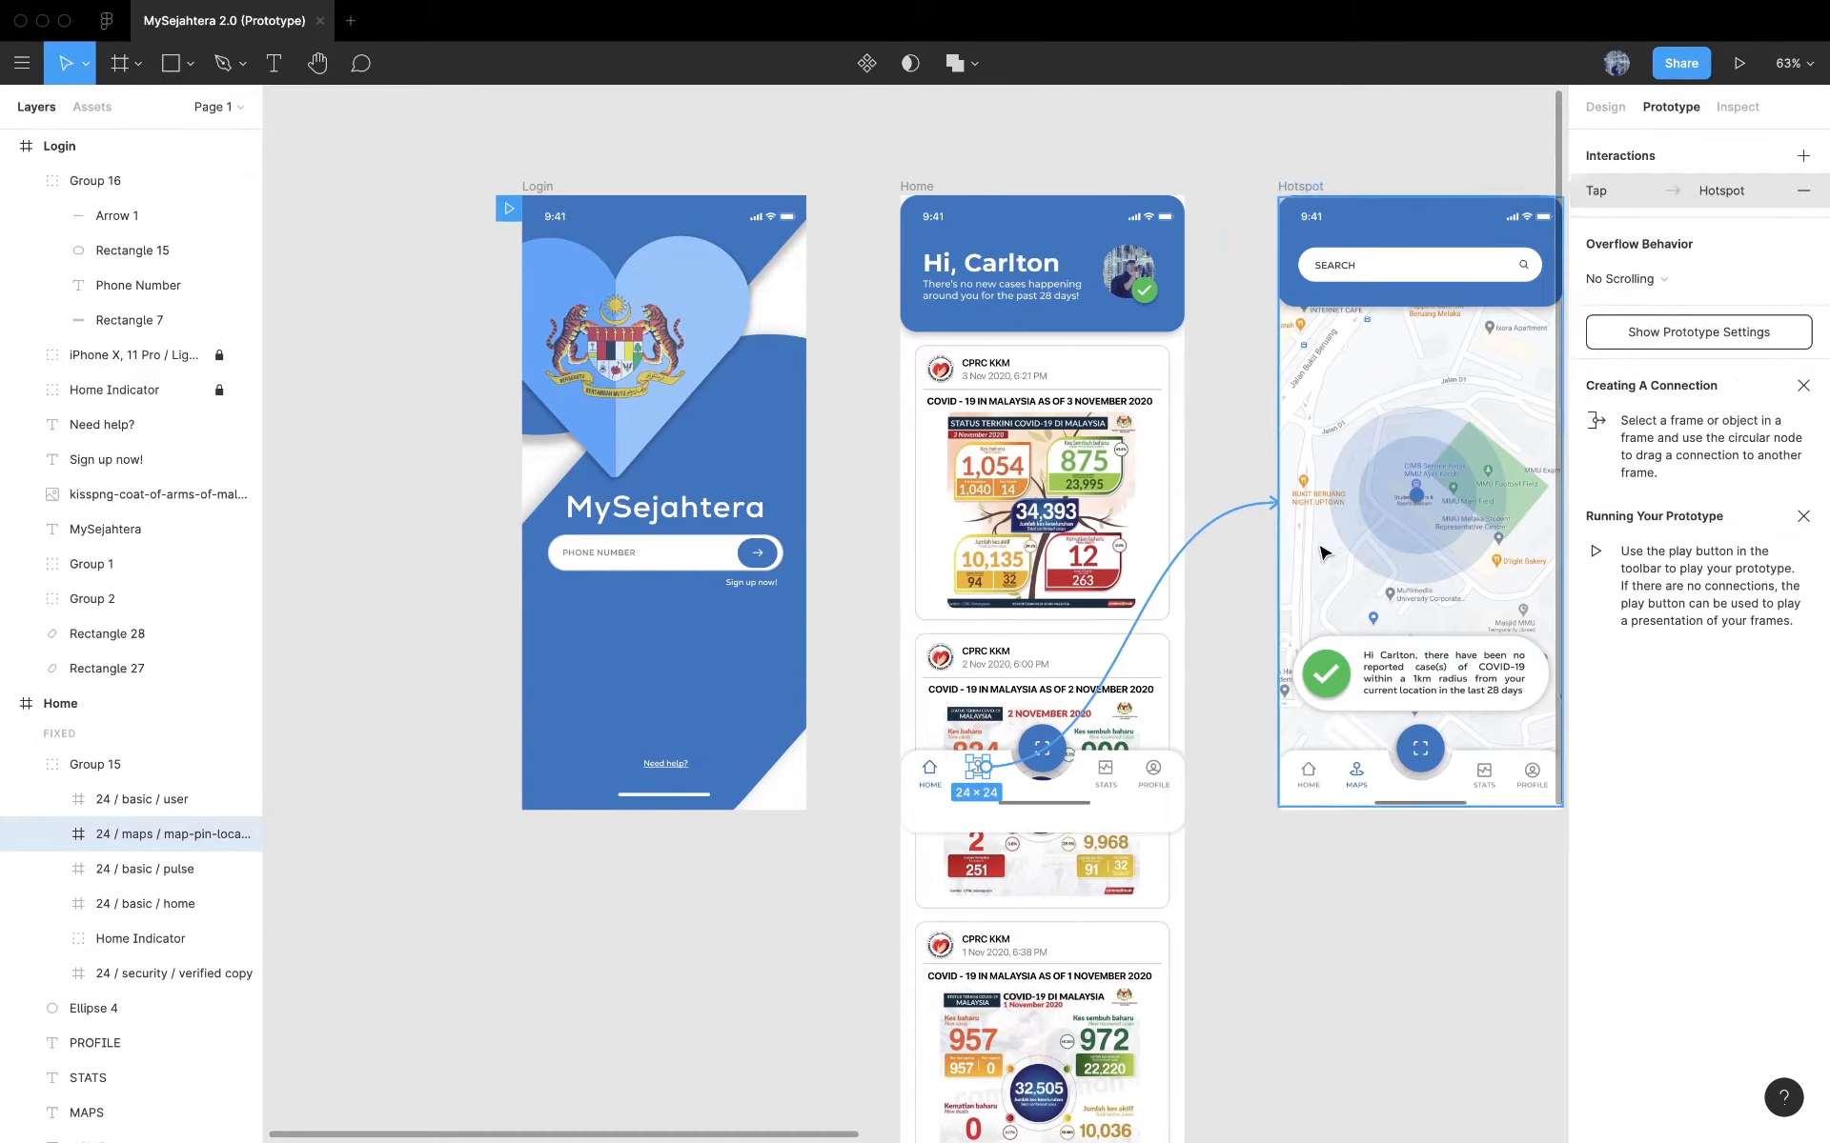
pyautogui.hscroll(5, 1318, 862)
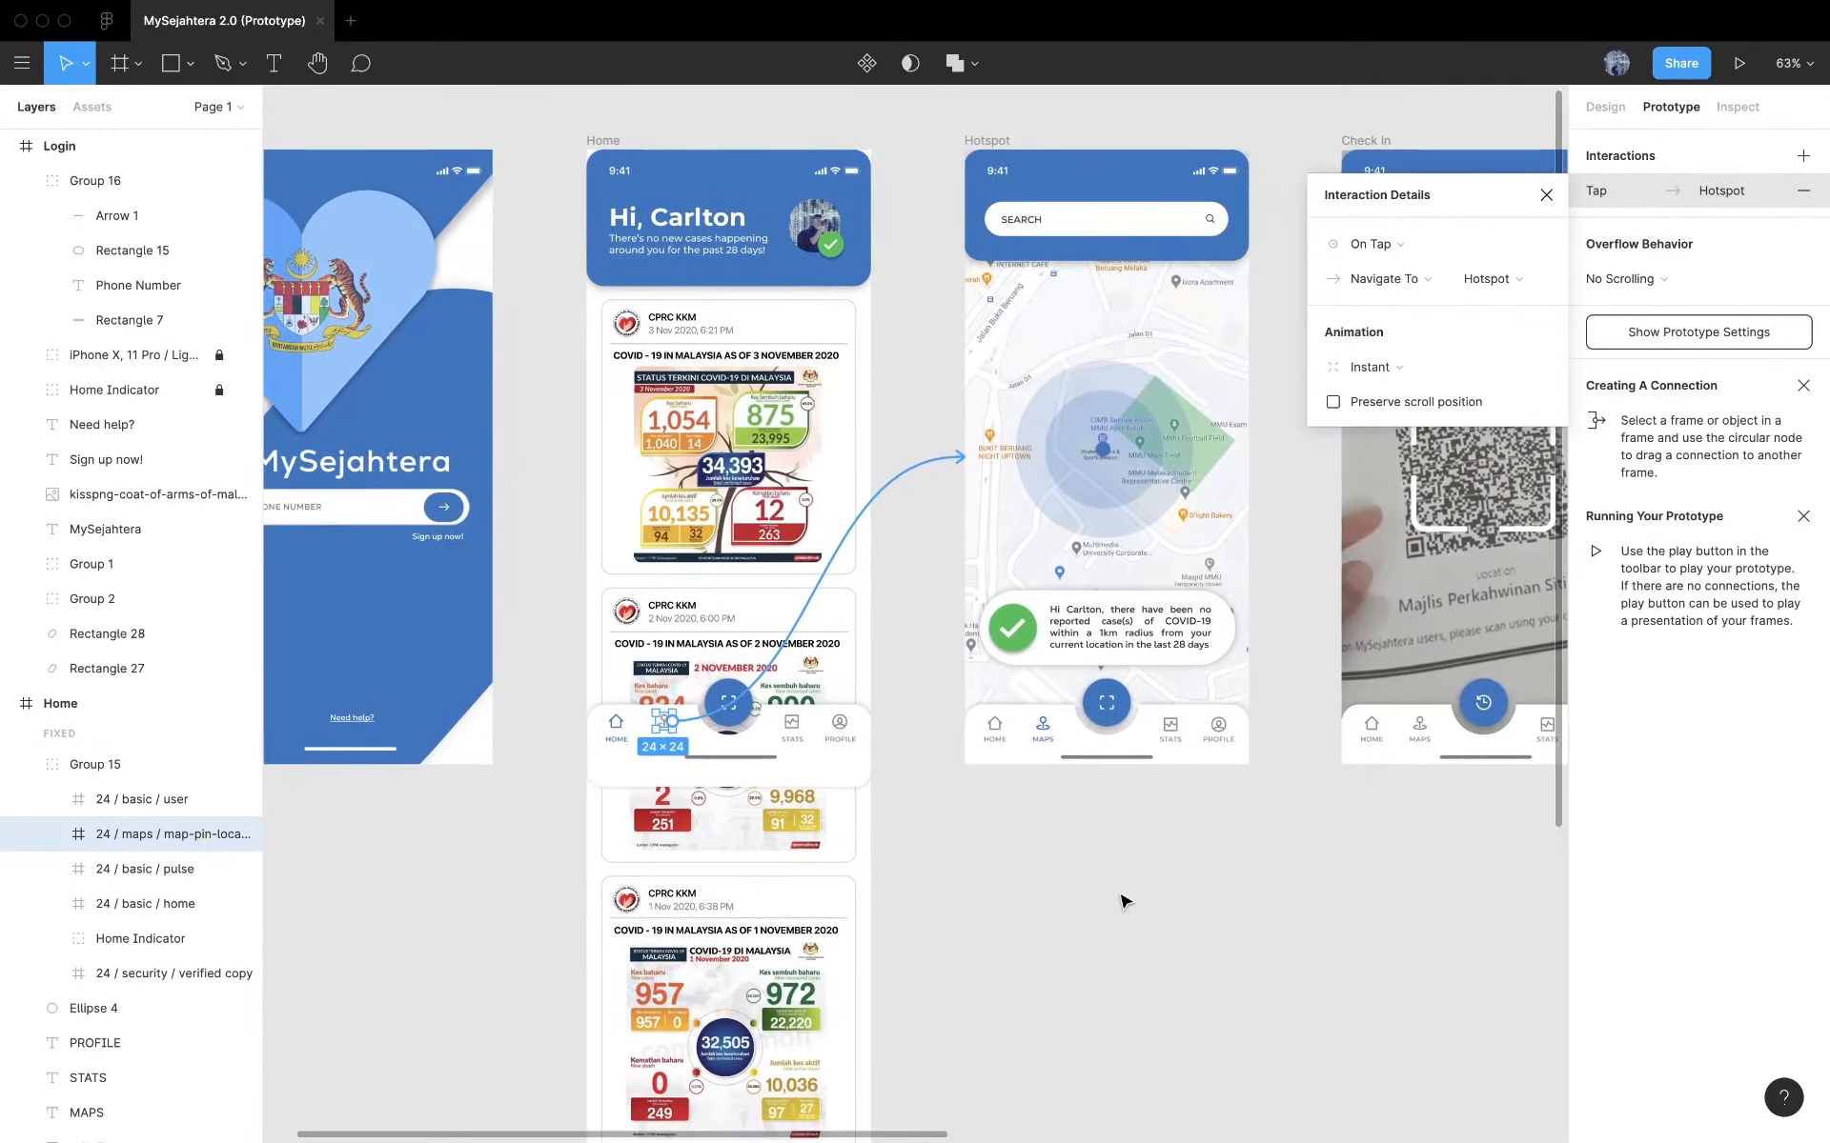
pyautogui.click(1128, 895)
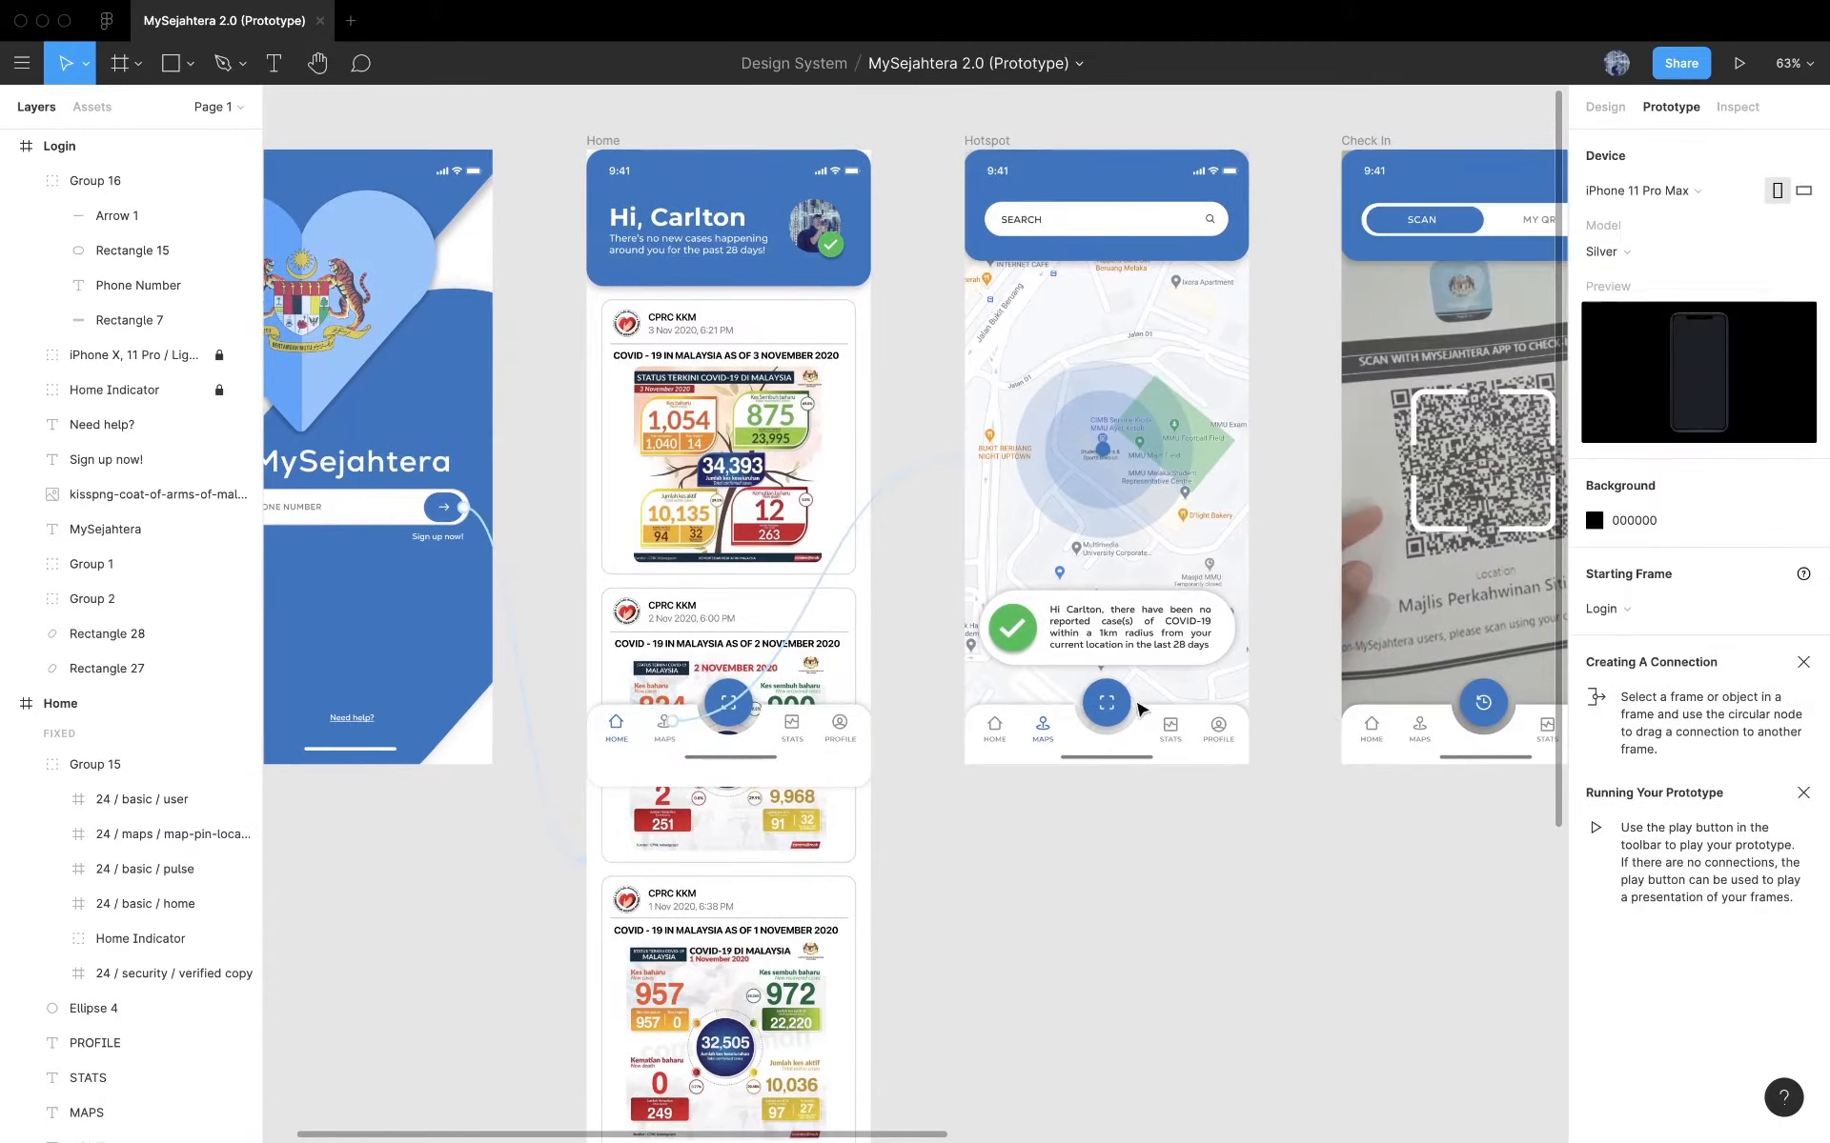
# - Set the Home maps icon's interaction to the Smart Animate animation with Ease Out easing
pyautogui.doubleClick(670, 723)
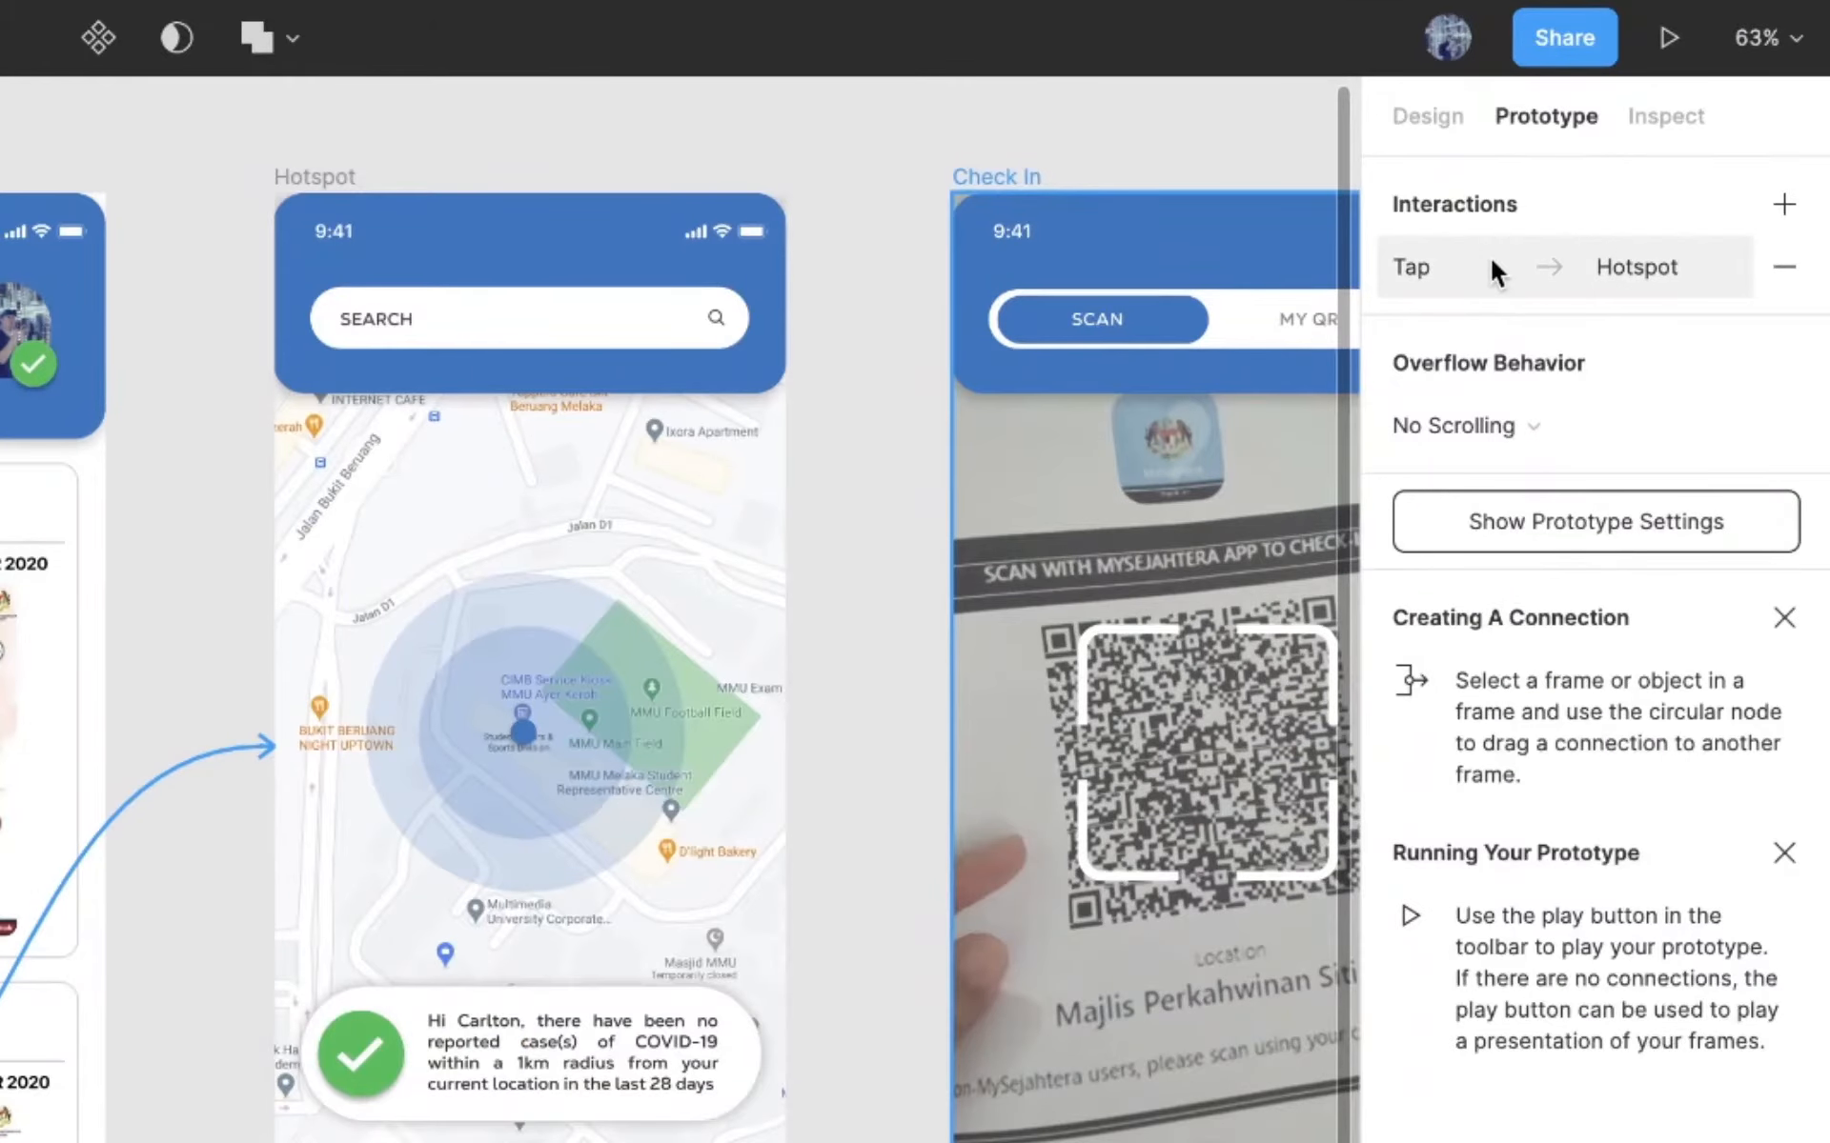
pyautogui.click(1489, 254)
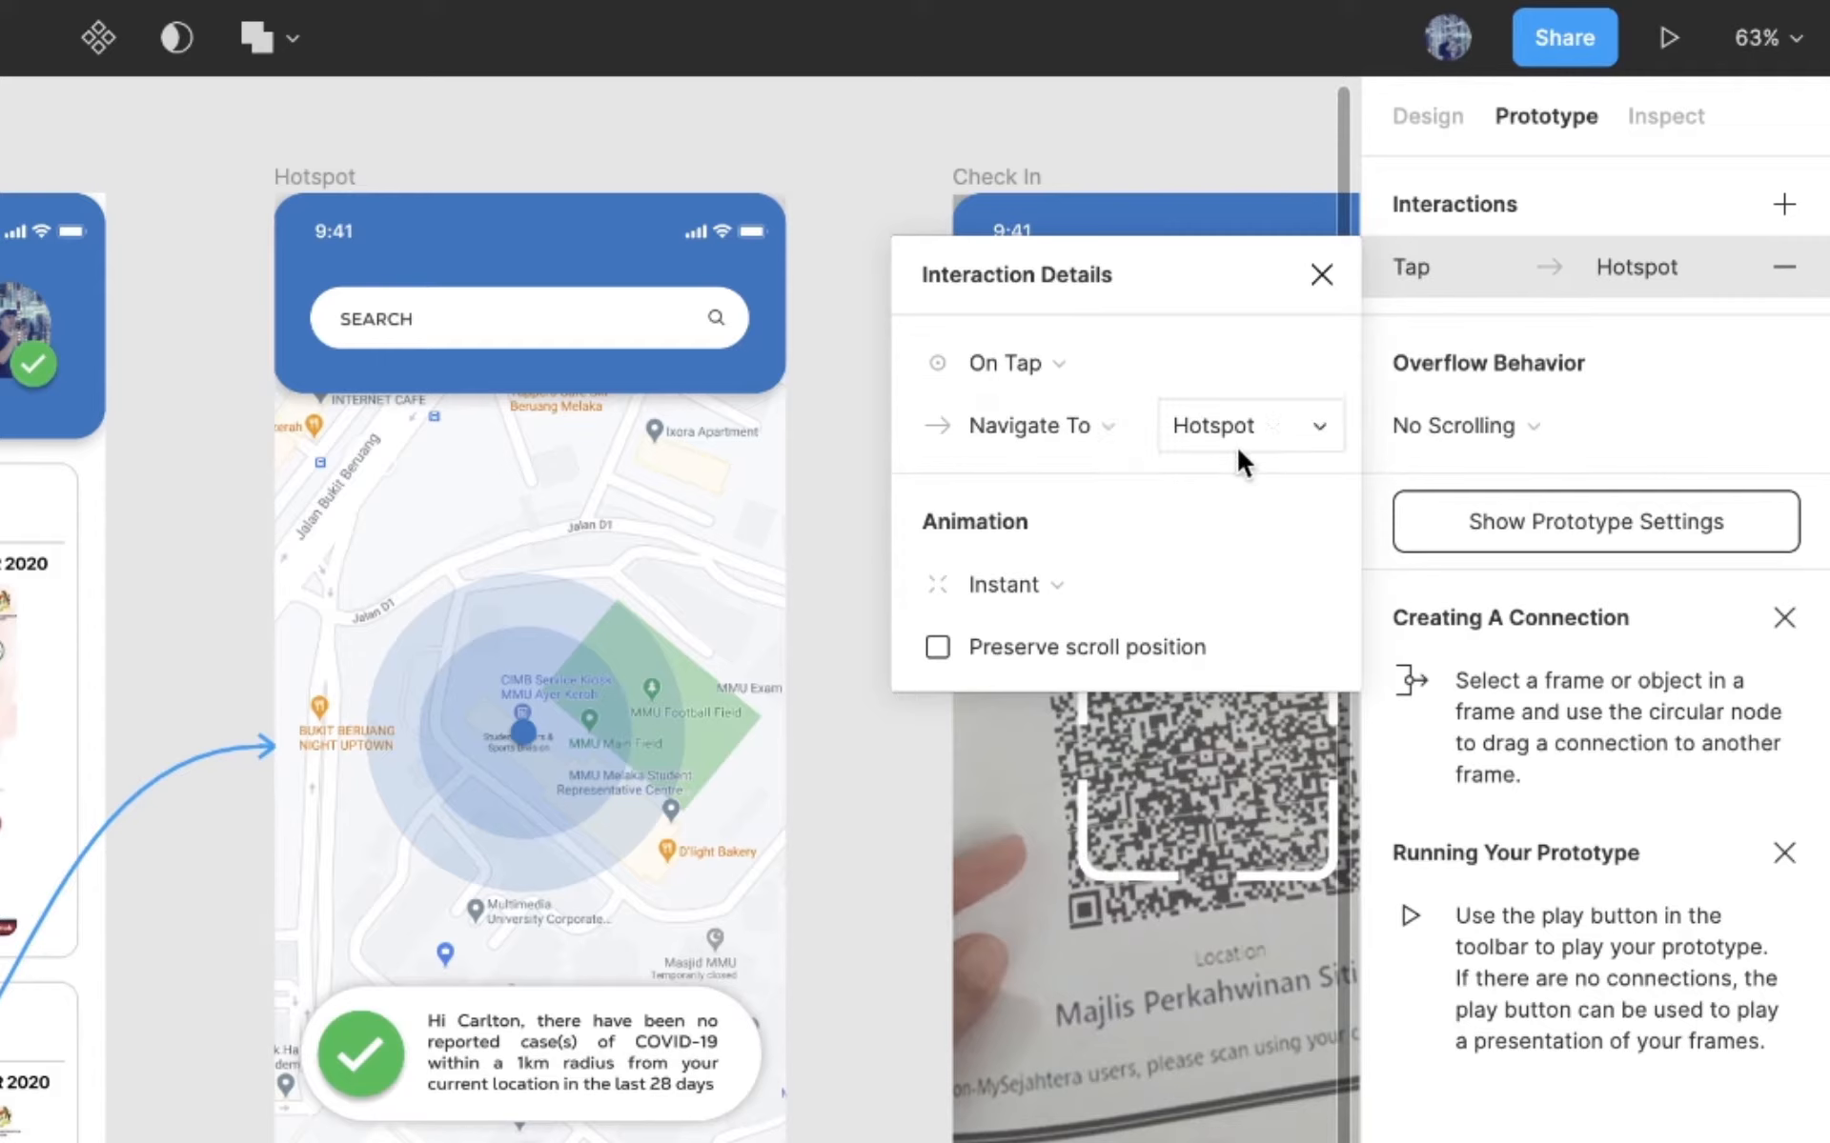
pyautogui.click(1035, 599)
pyautogui.click(1033, 632)
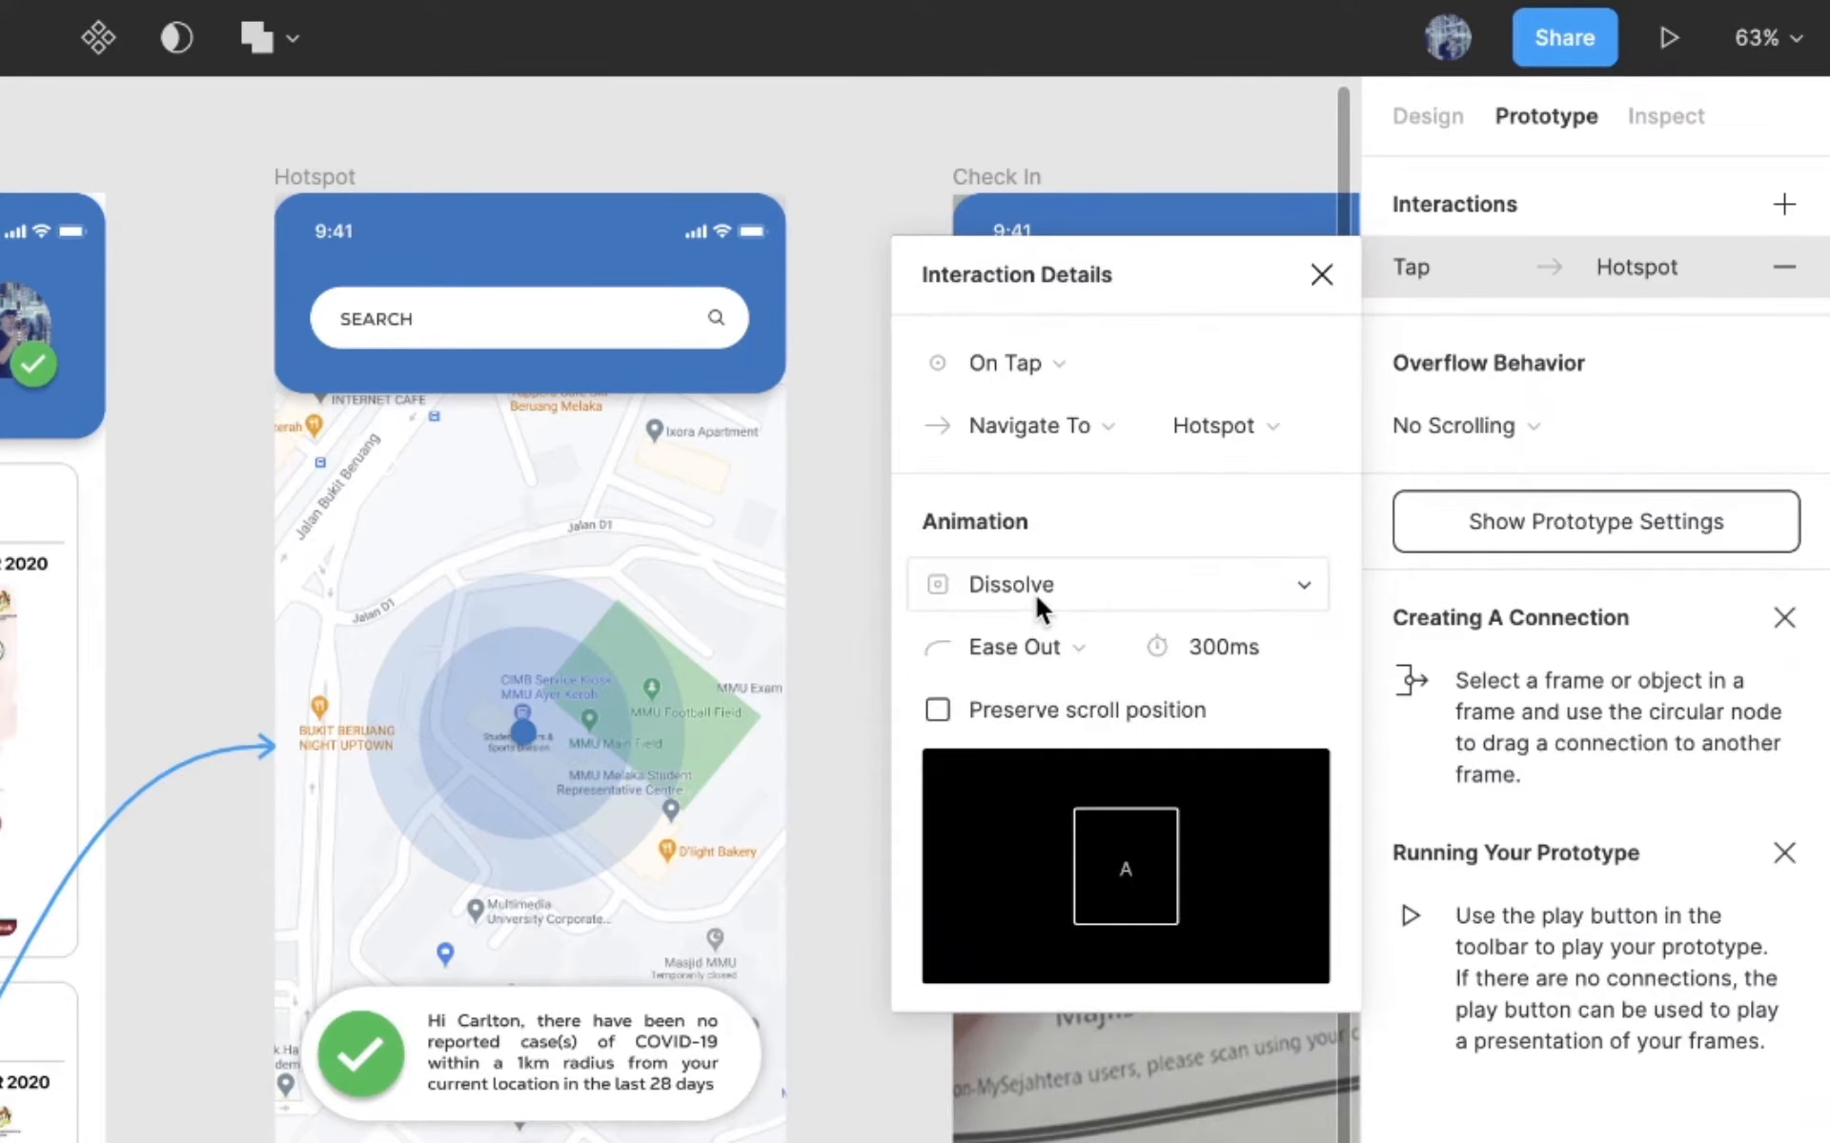
pyautogui.click(1037, 587)
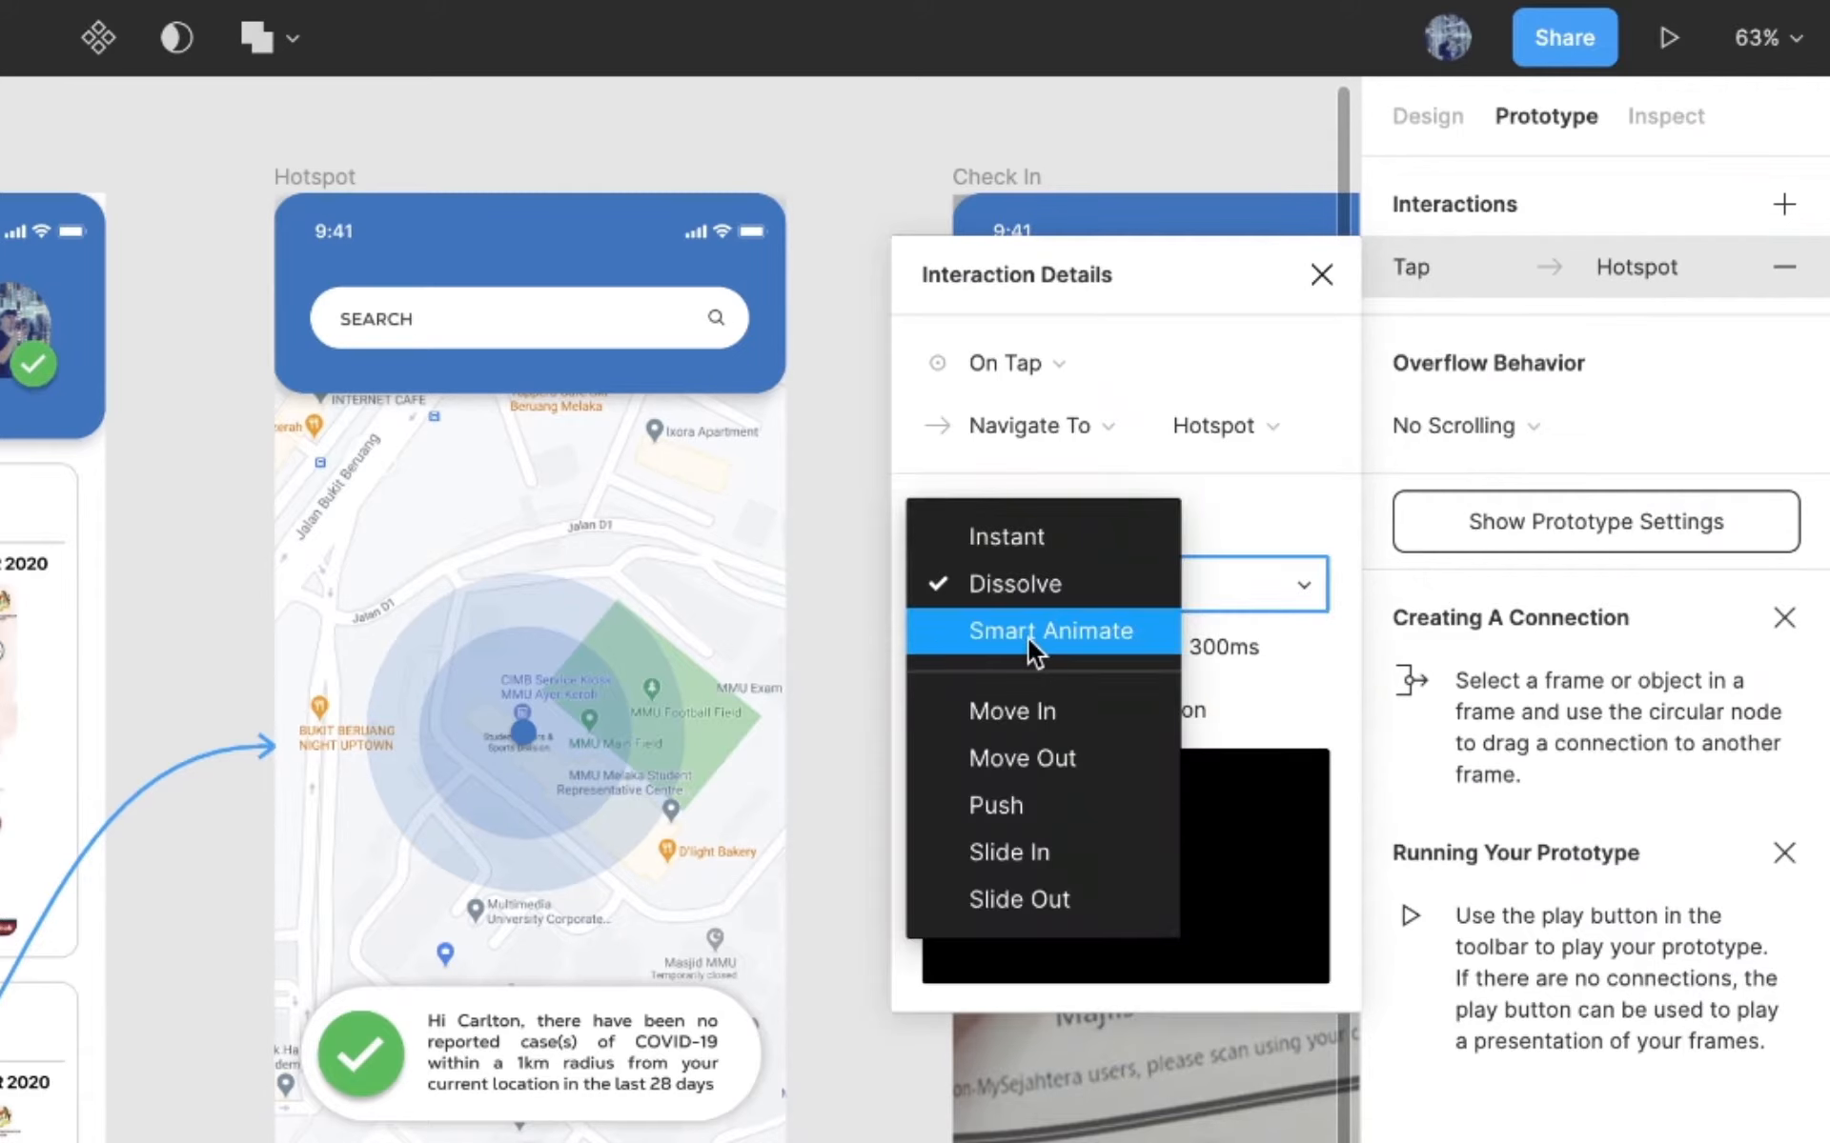
pyautogui.click(1040, 631)
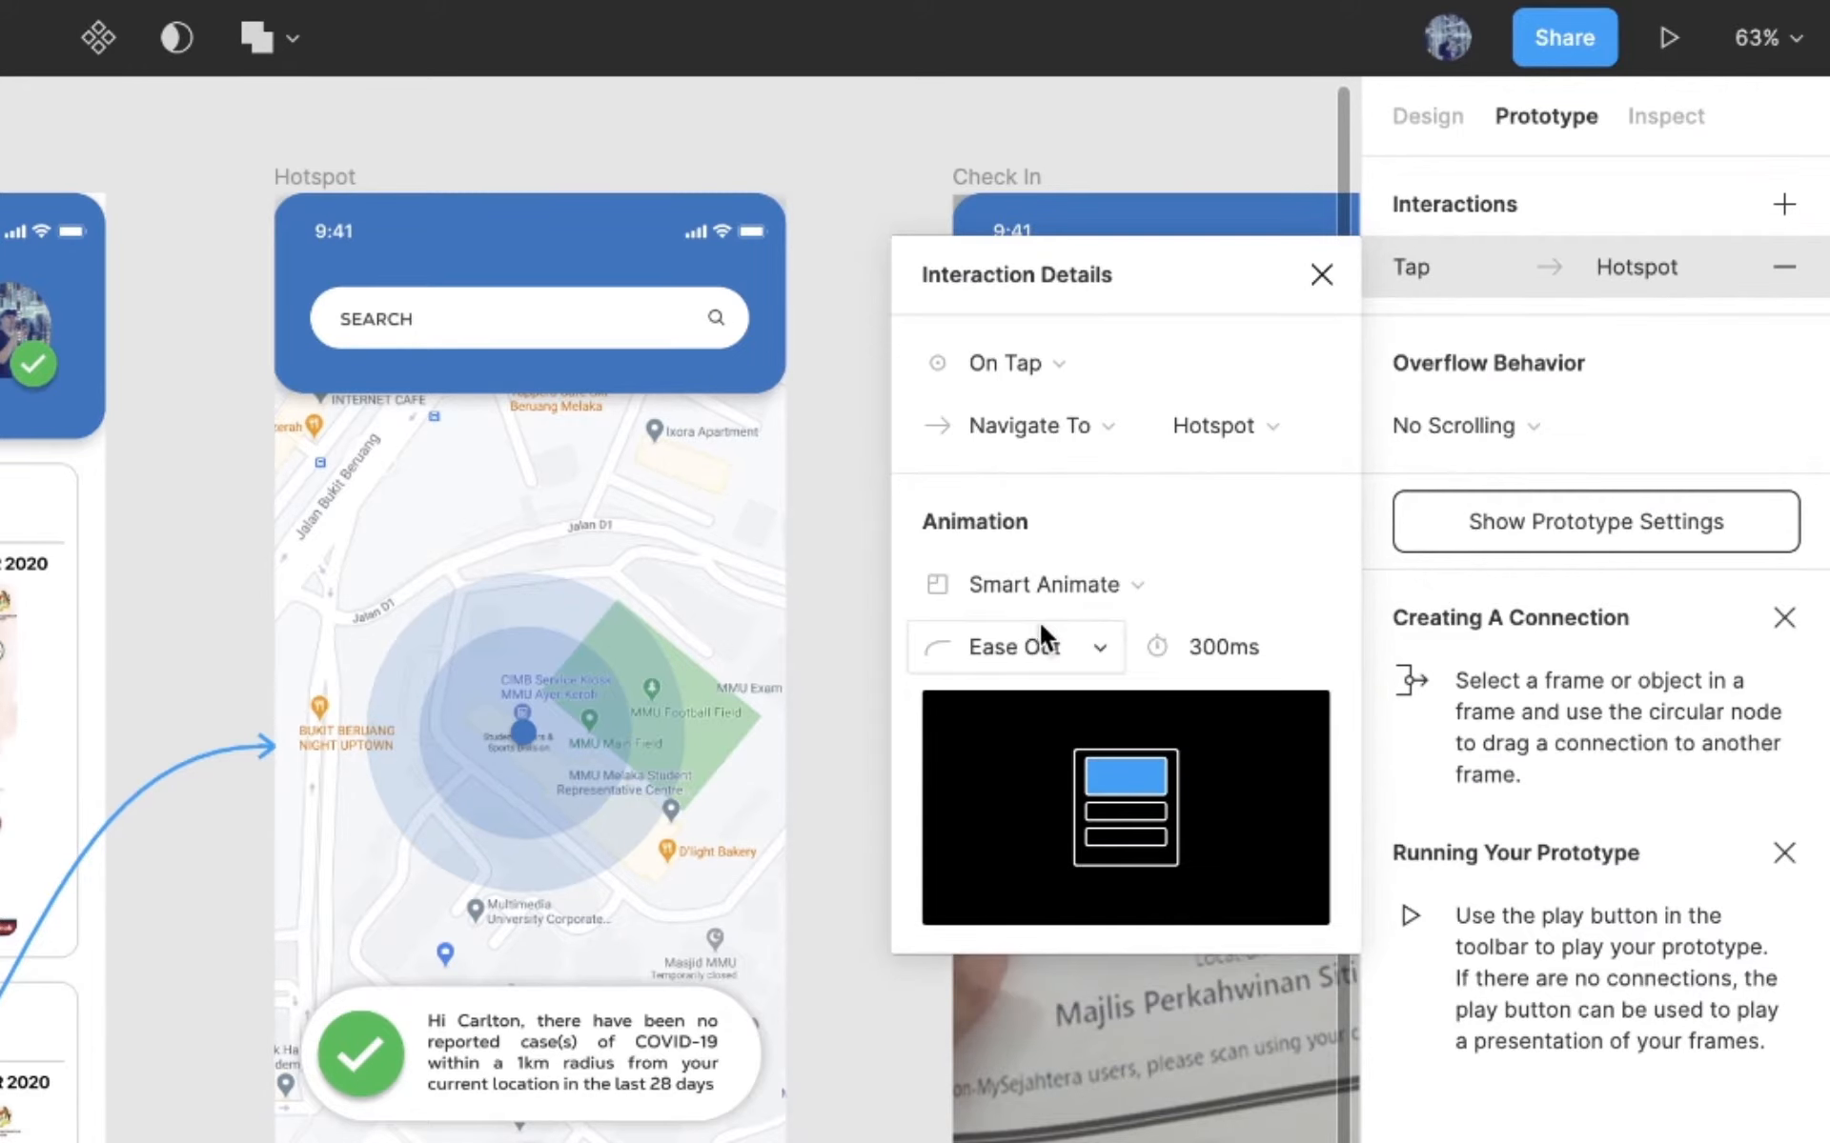
pyautogui.click(1039, 637)
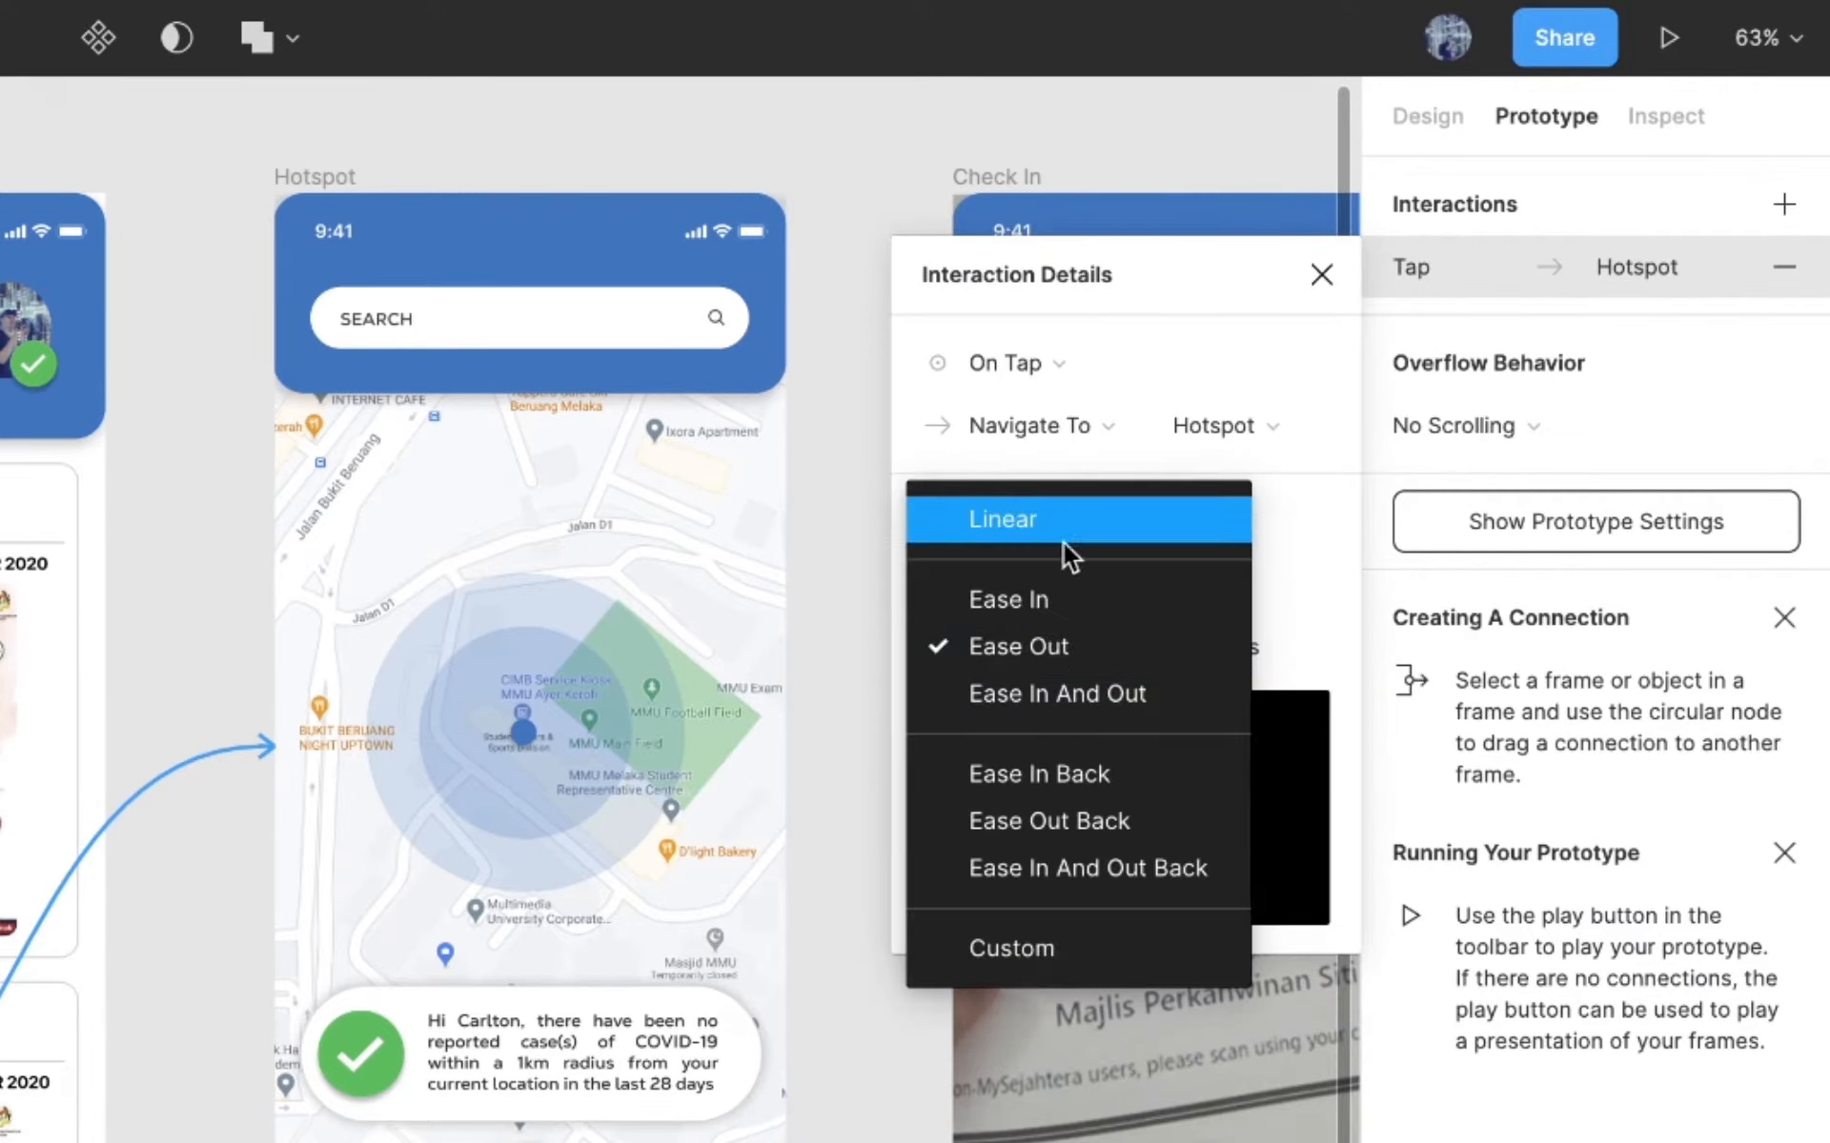
pyautogui.click(1050, 634)
pyautogui.click(1077, 598)
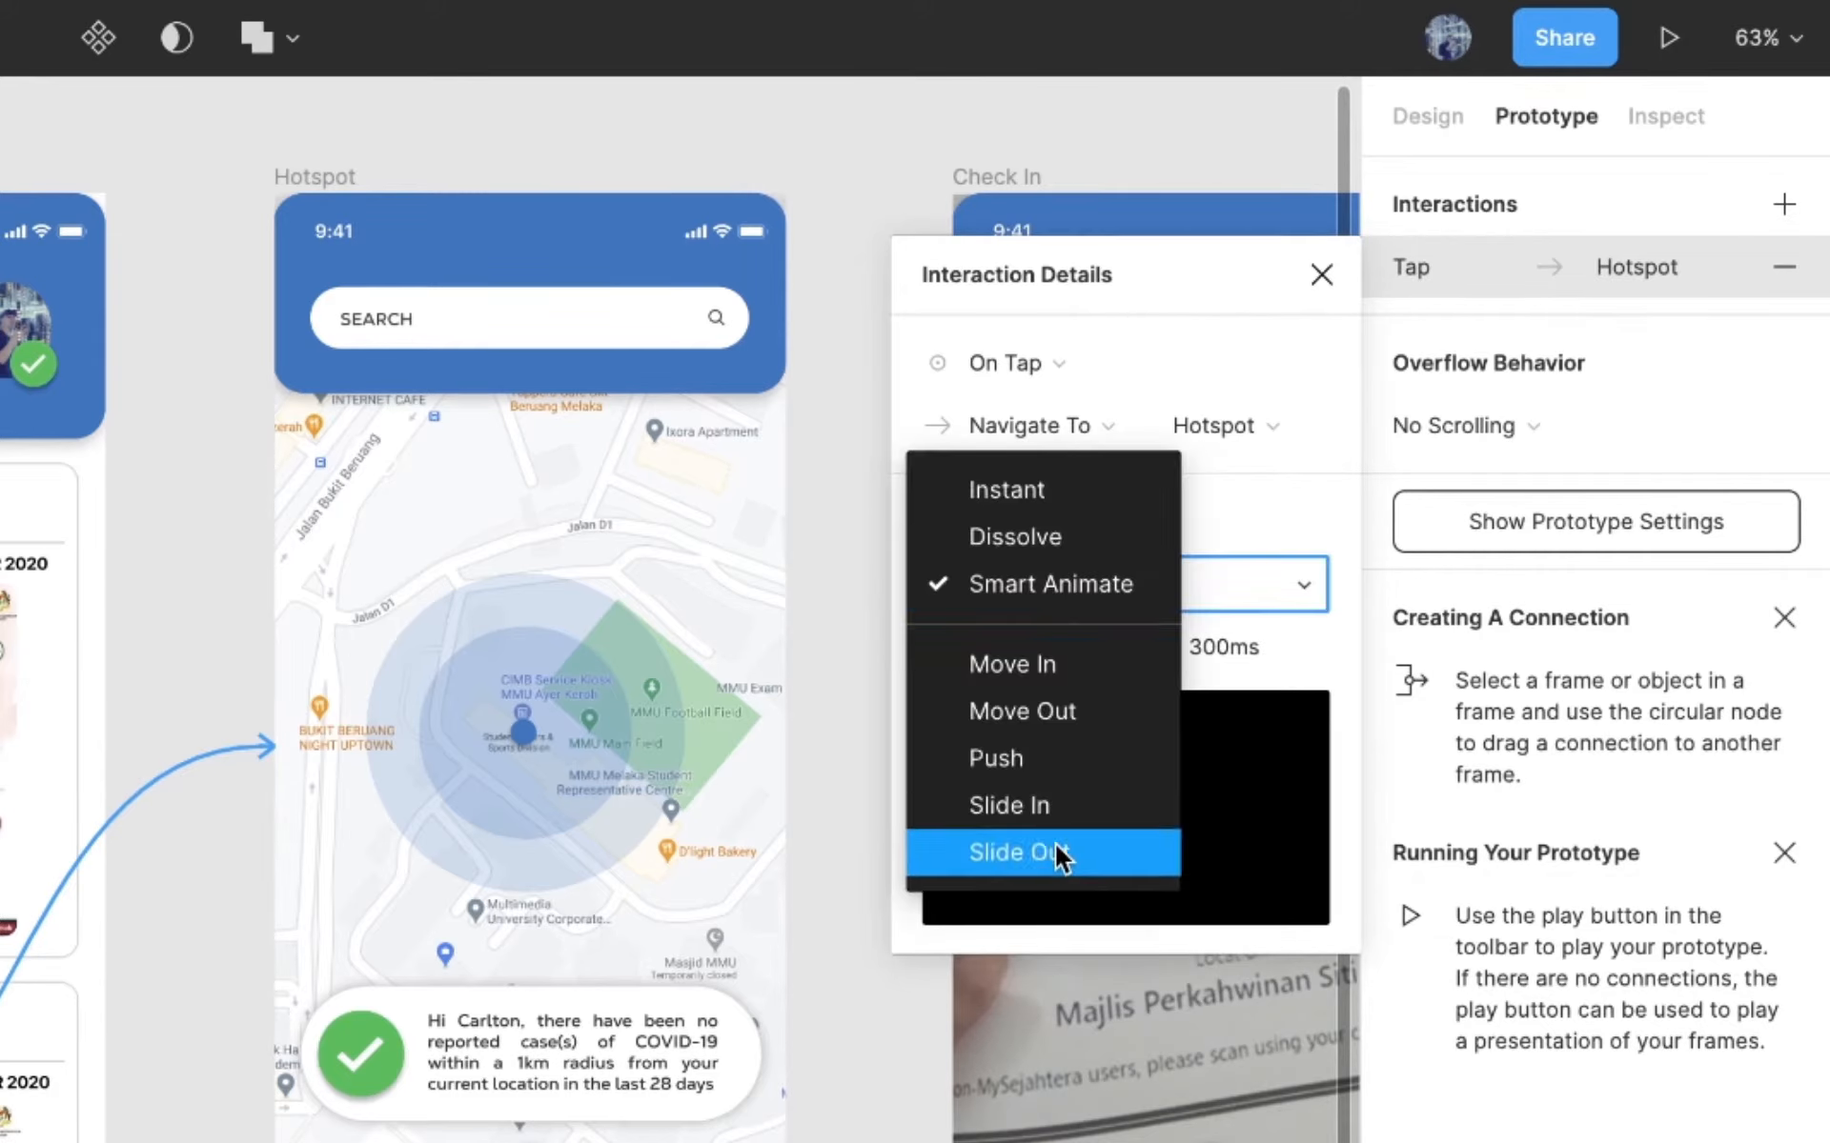
pyautogui.click(1237, 523)
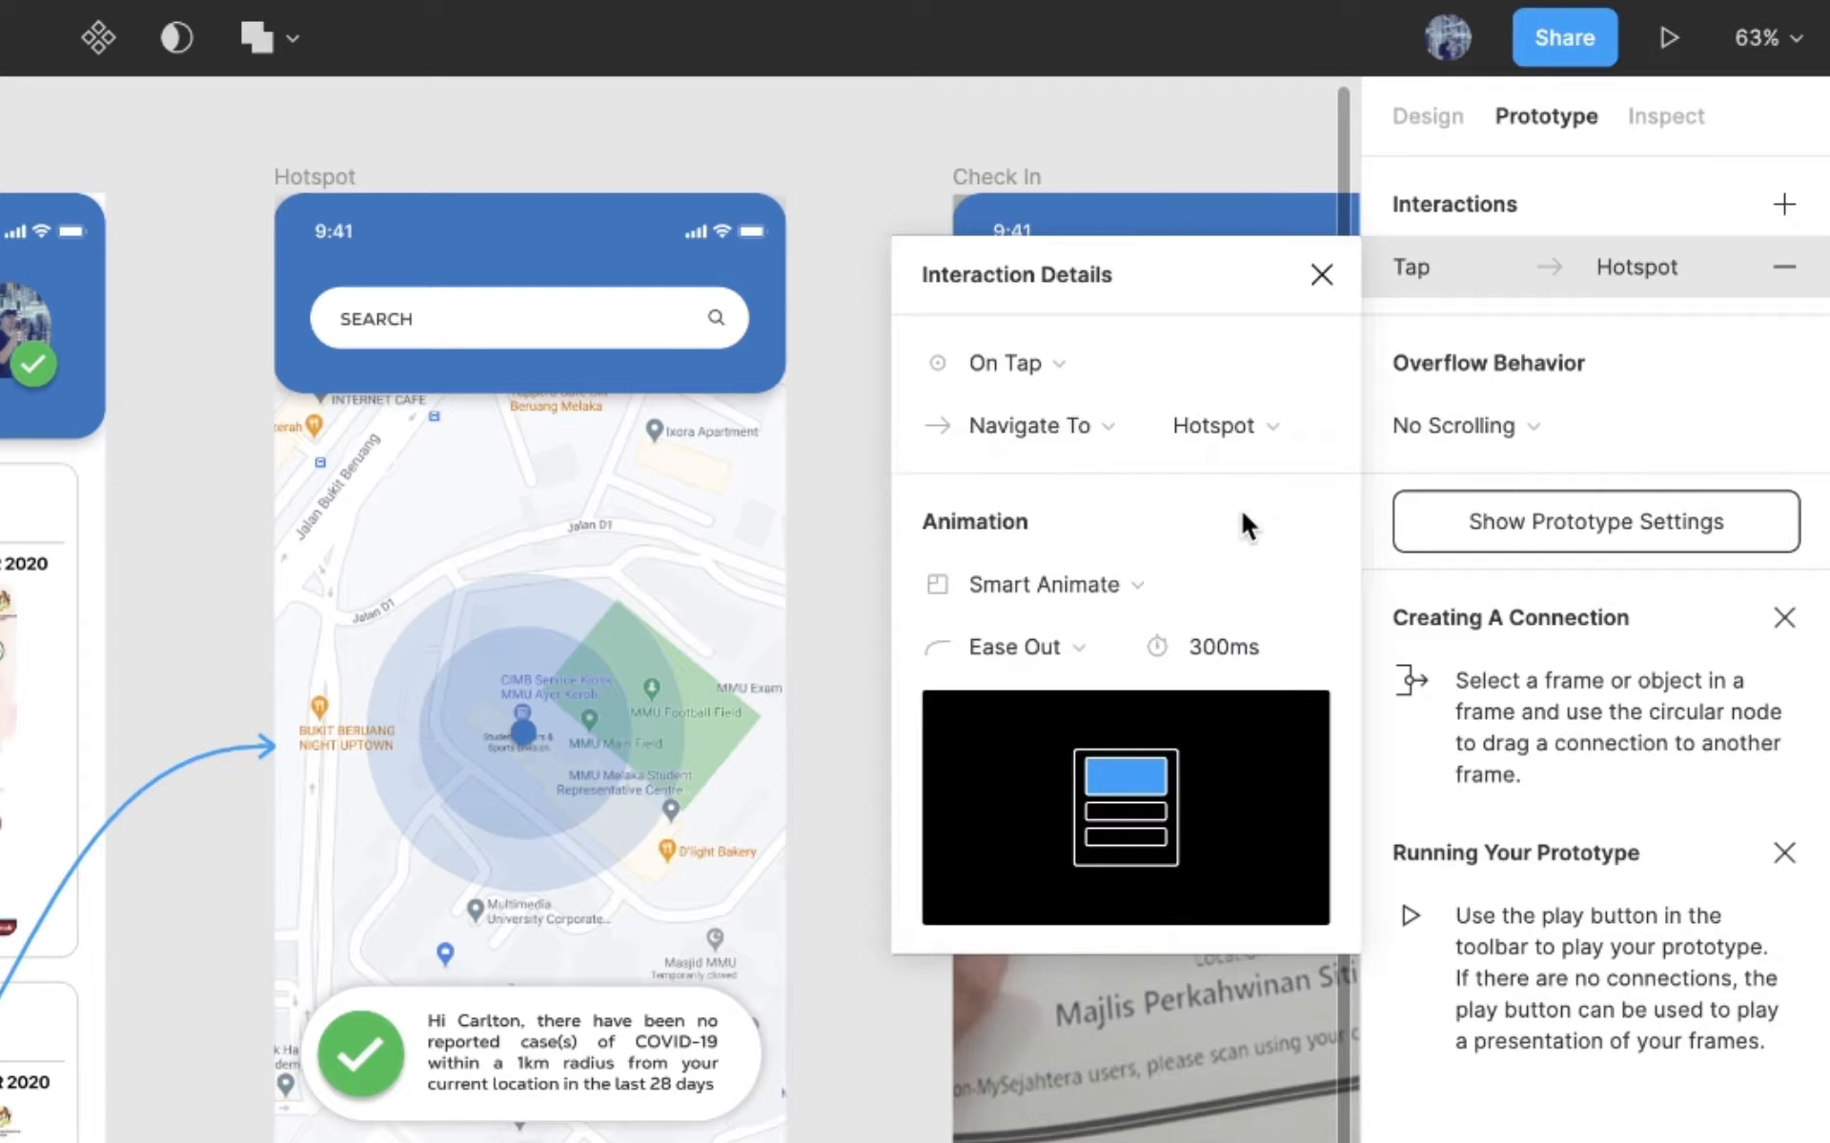
pyautogui.click(1205, 644)
pyautogui.click(1205, 579)
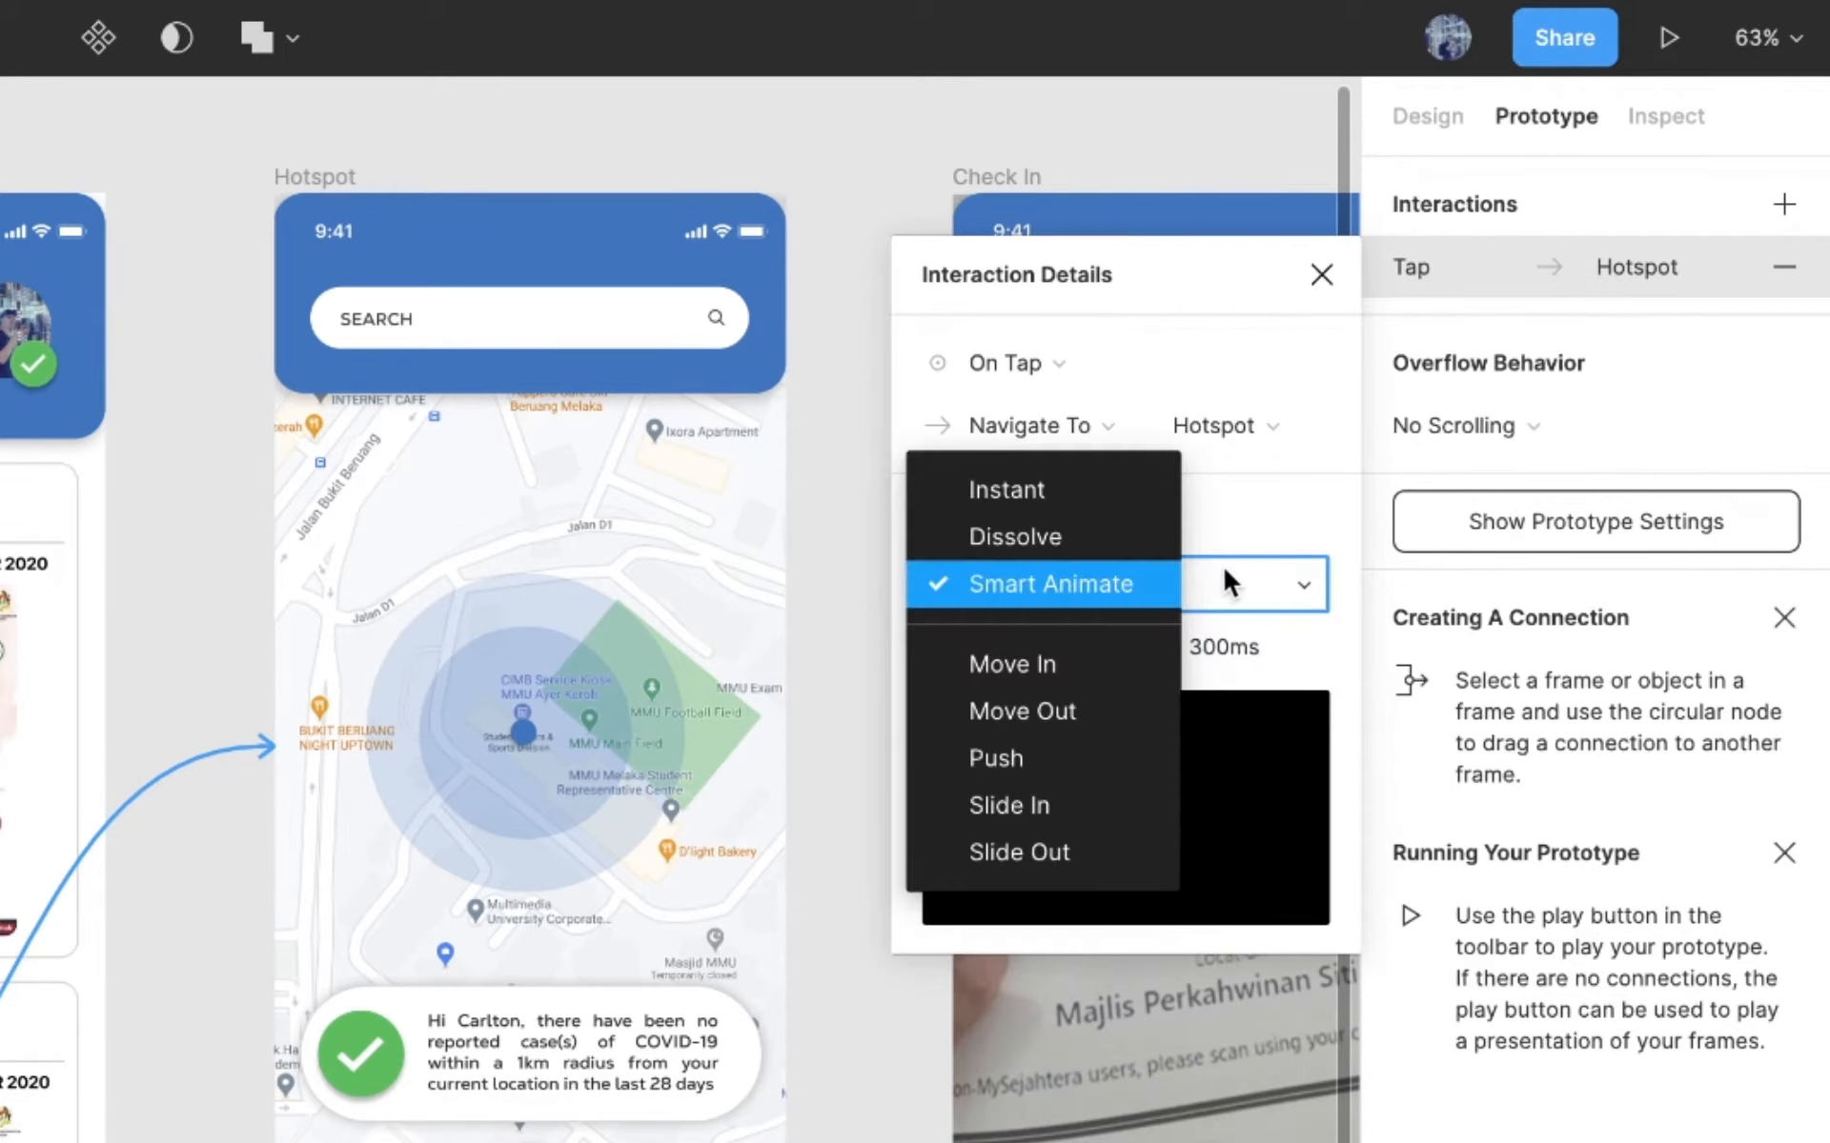
pyautogui.click(1222, 564)
# - Link the rectangle over the QR scan area on Check In to the Receipt Overlay frame with the Open Overlay action
pyautogui.click(795, 730)
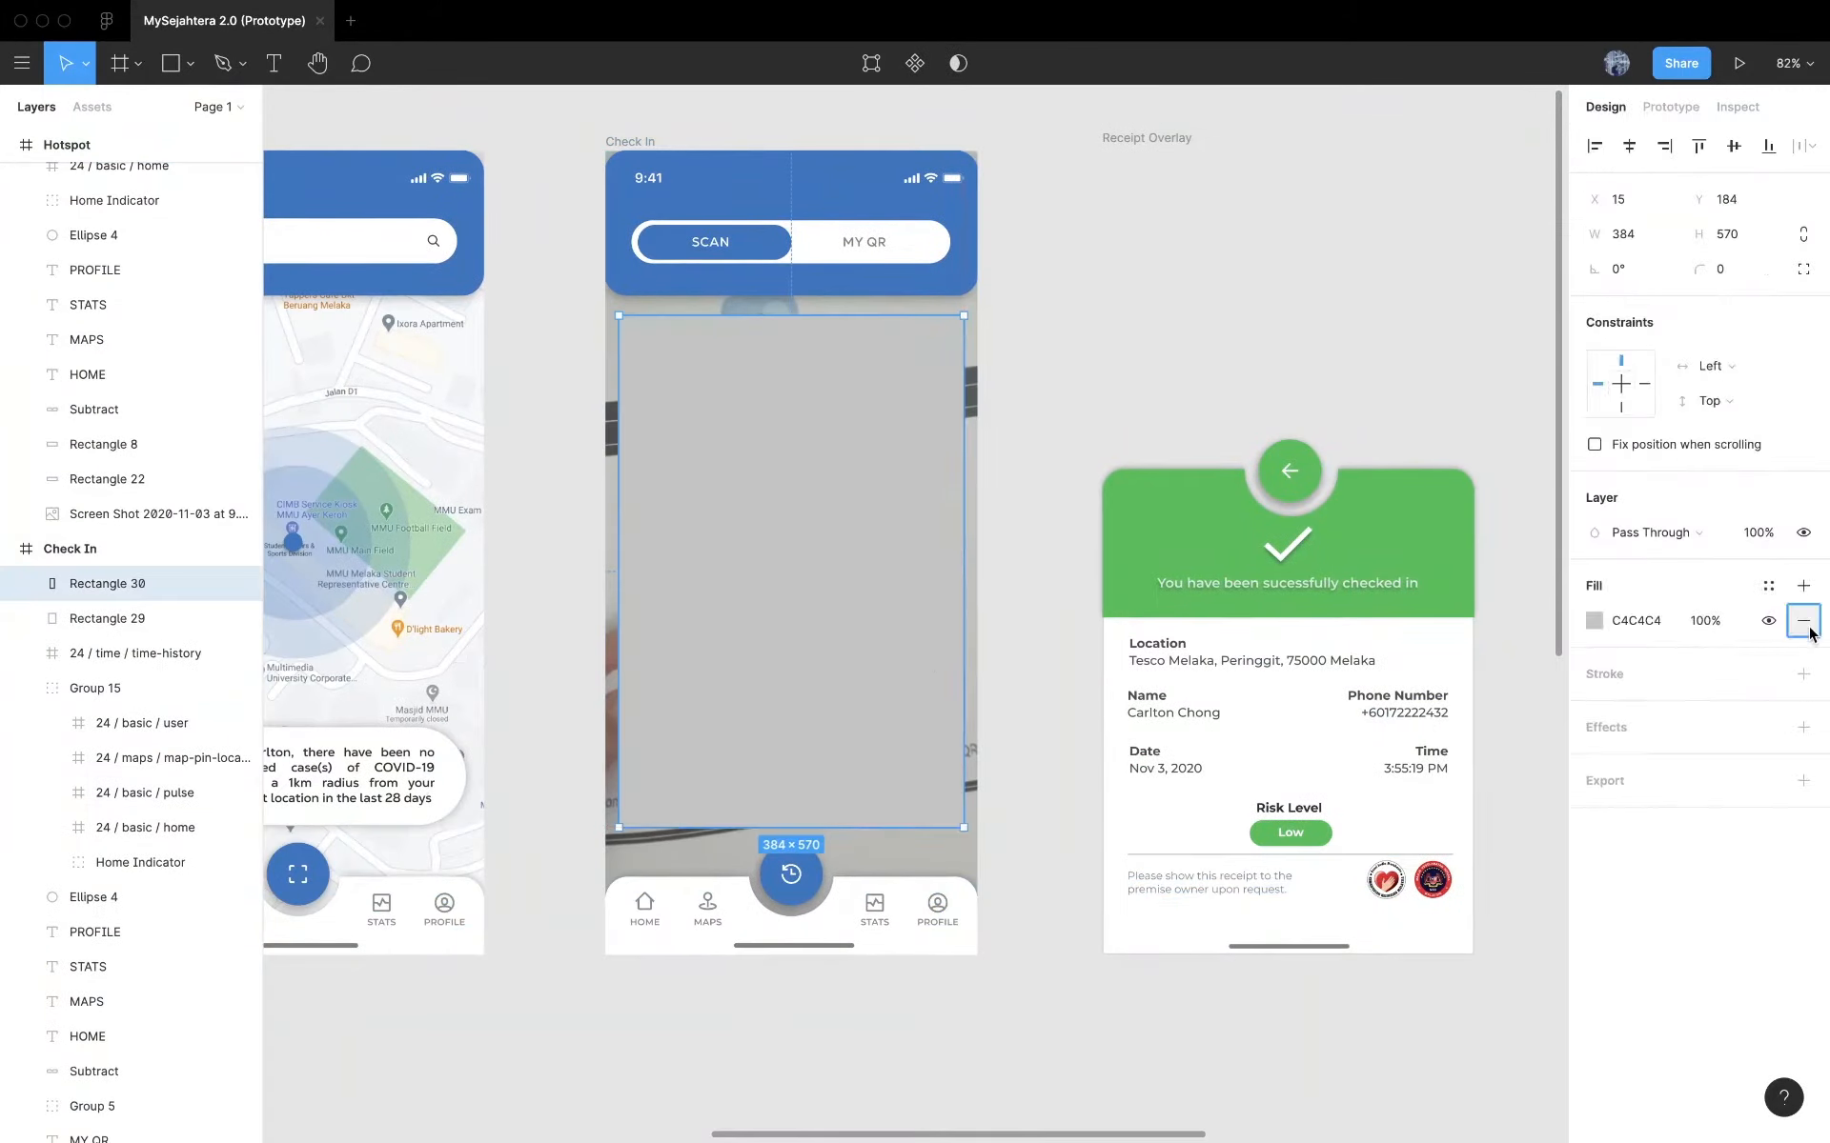
pyautogui.click(110, 184)
pyautogui.moveTo(963, 571); pyautogui.dragTo(1191, 553)
pyautogui.click(1056, 431)
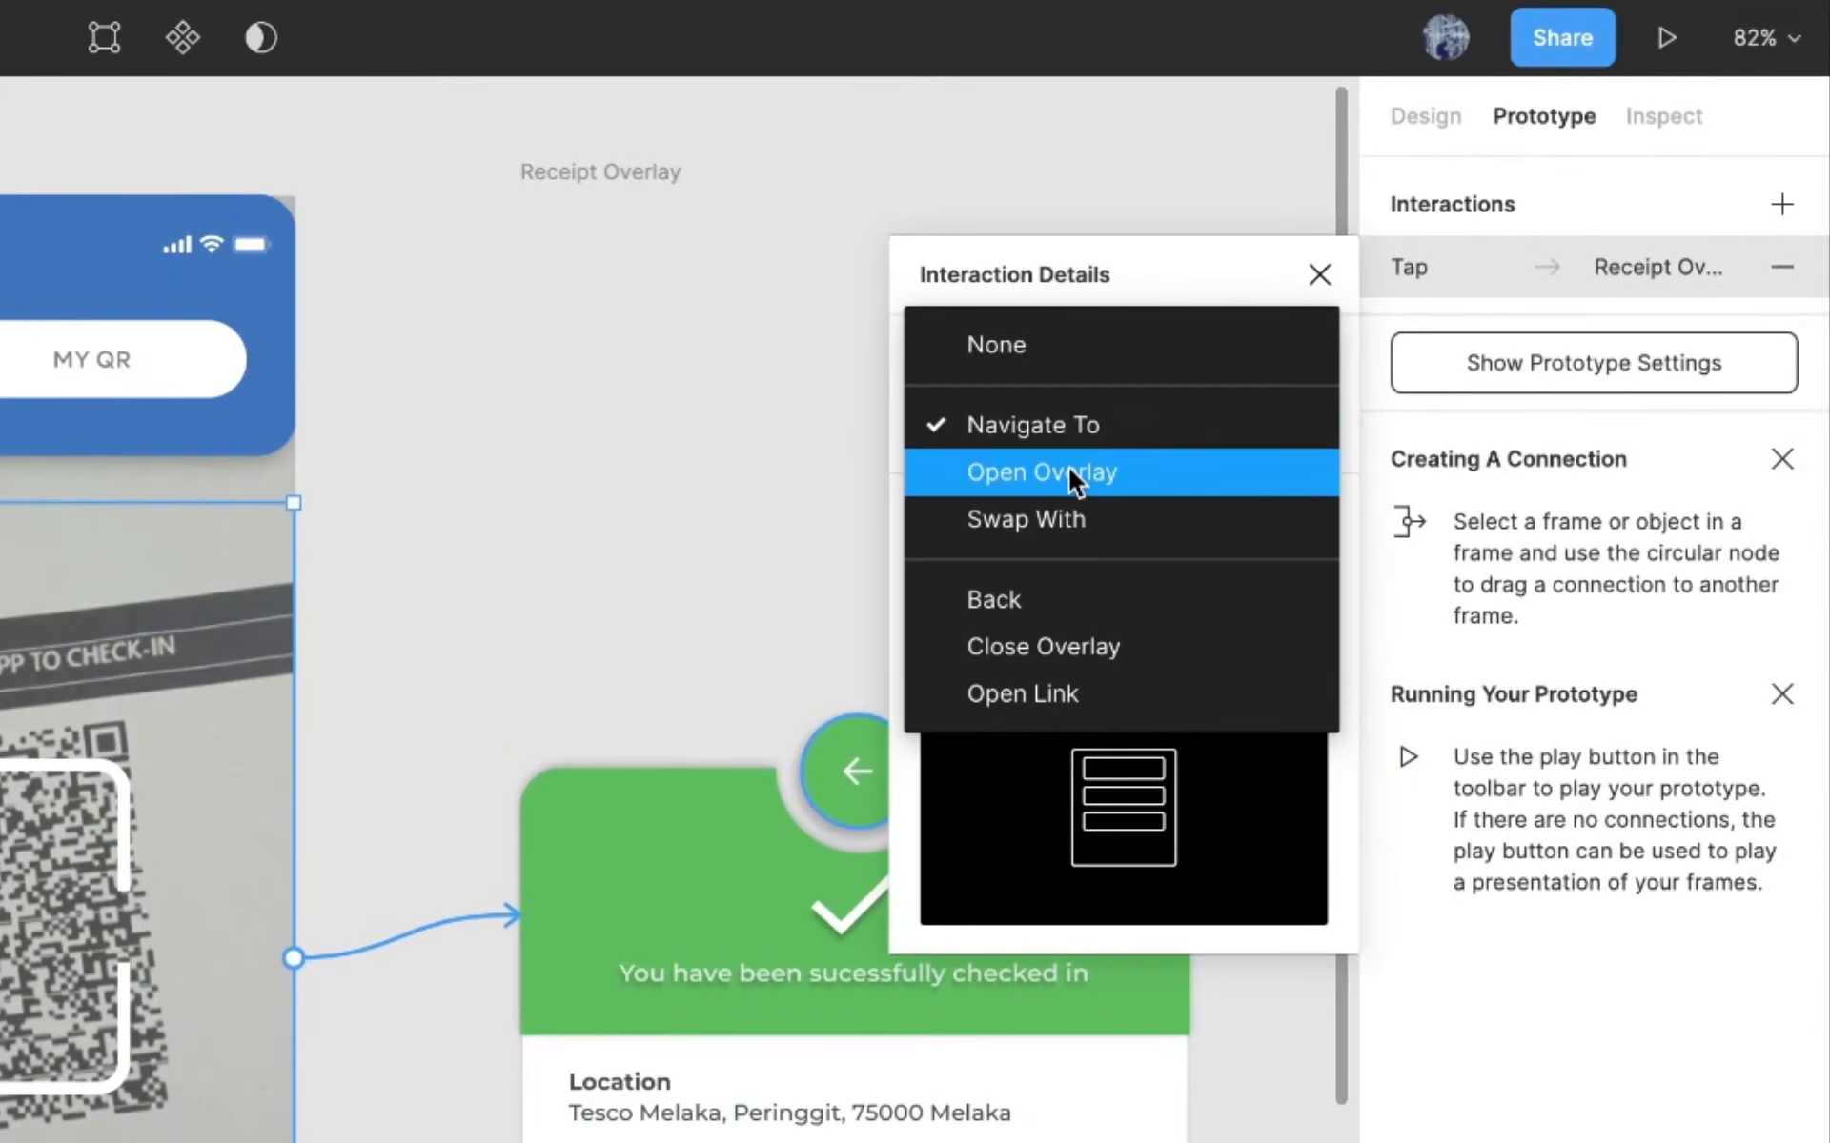
pyautogui.click(1049, 488)
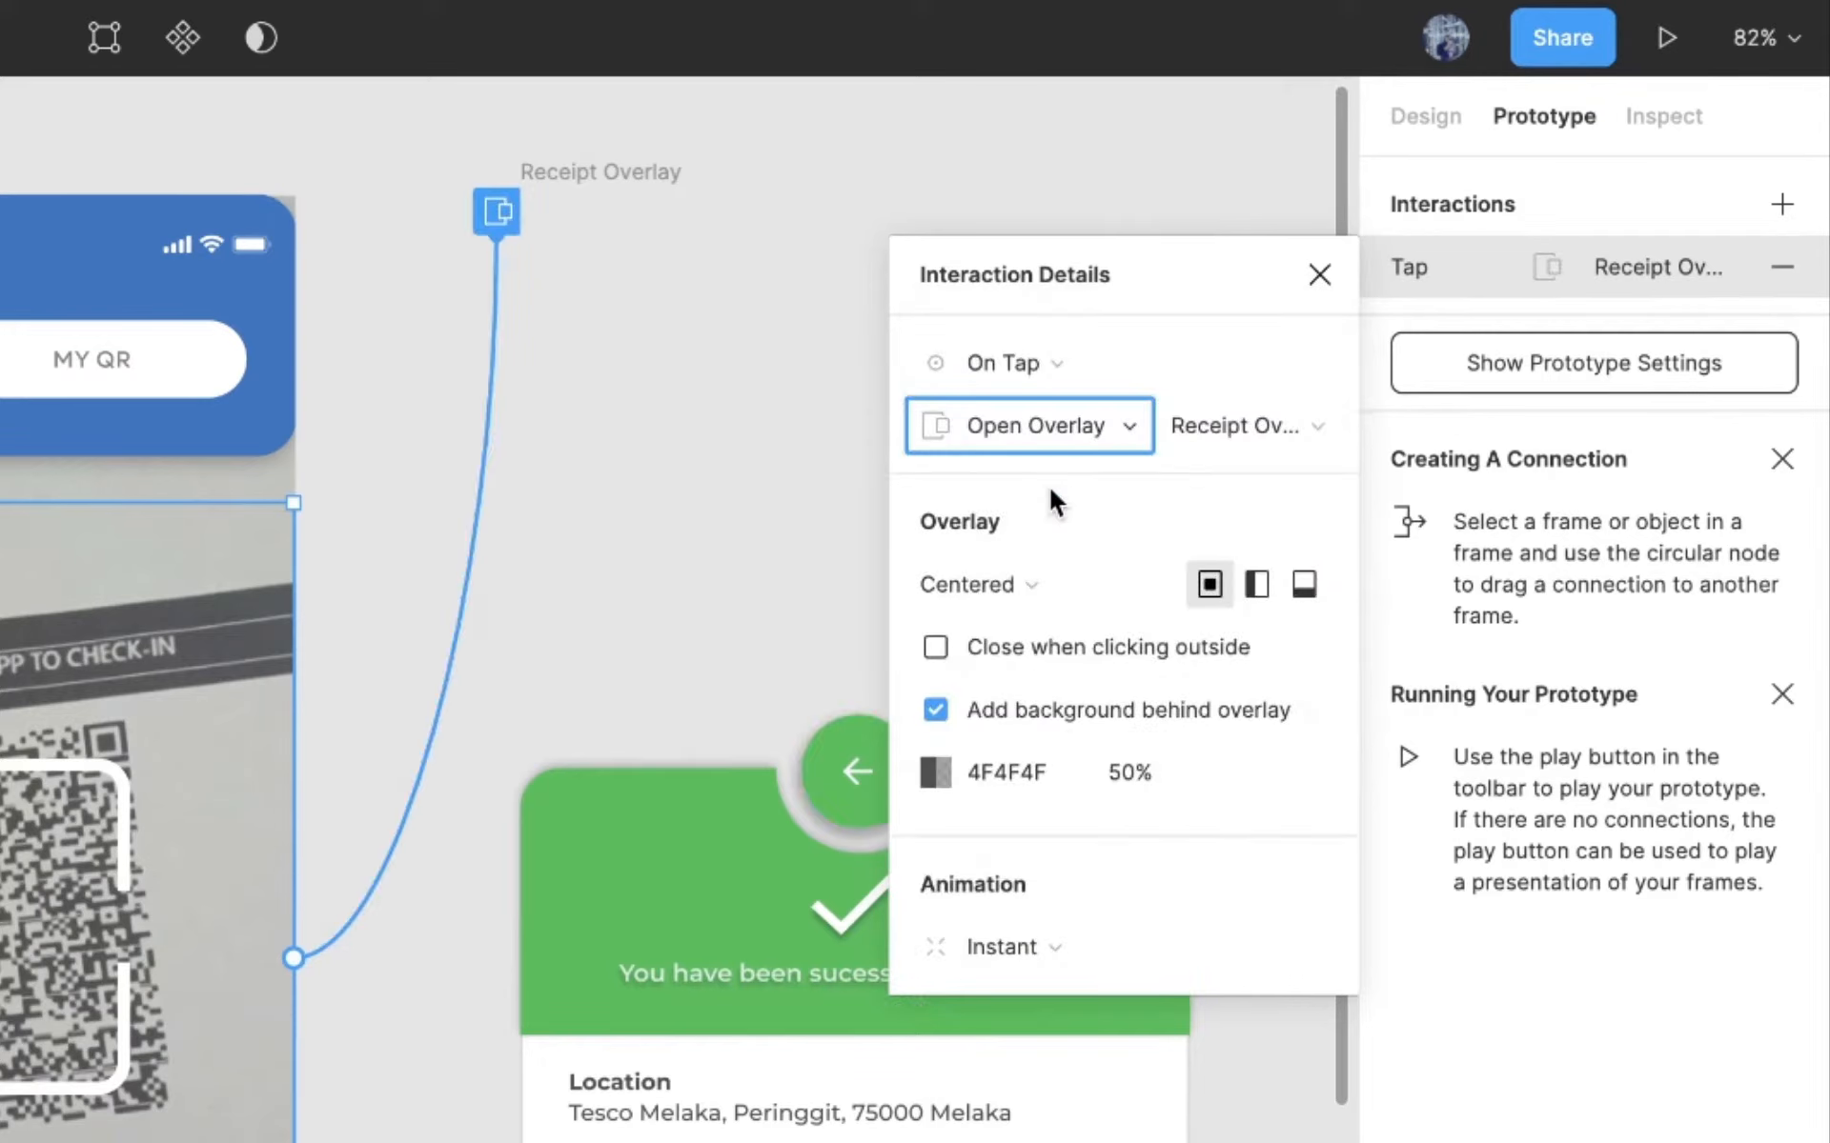
# - Position the receipt overlay at Bottom Center and enable Close when clicking outside, with the background behind the overlay enabled
pyautogui.click(1021, 585)
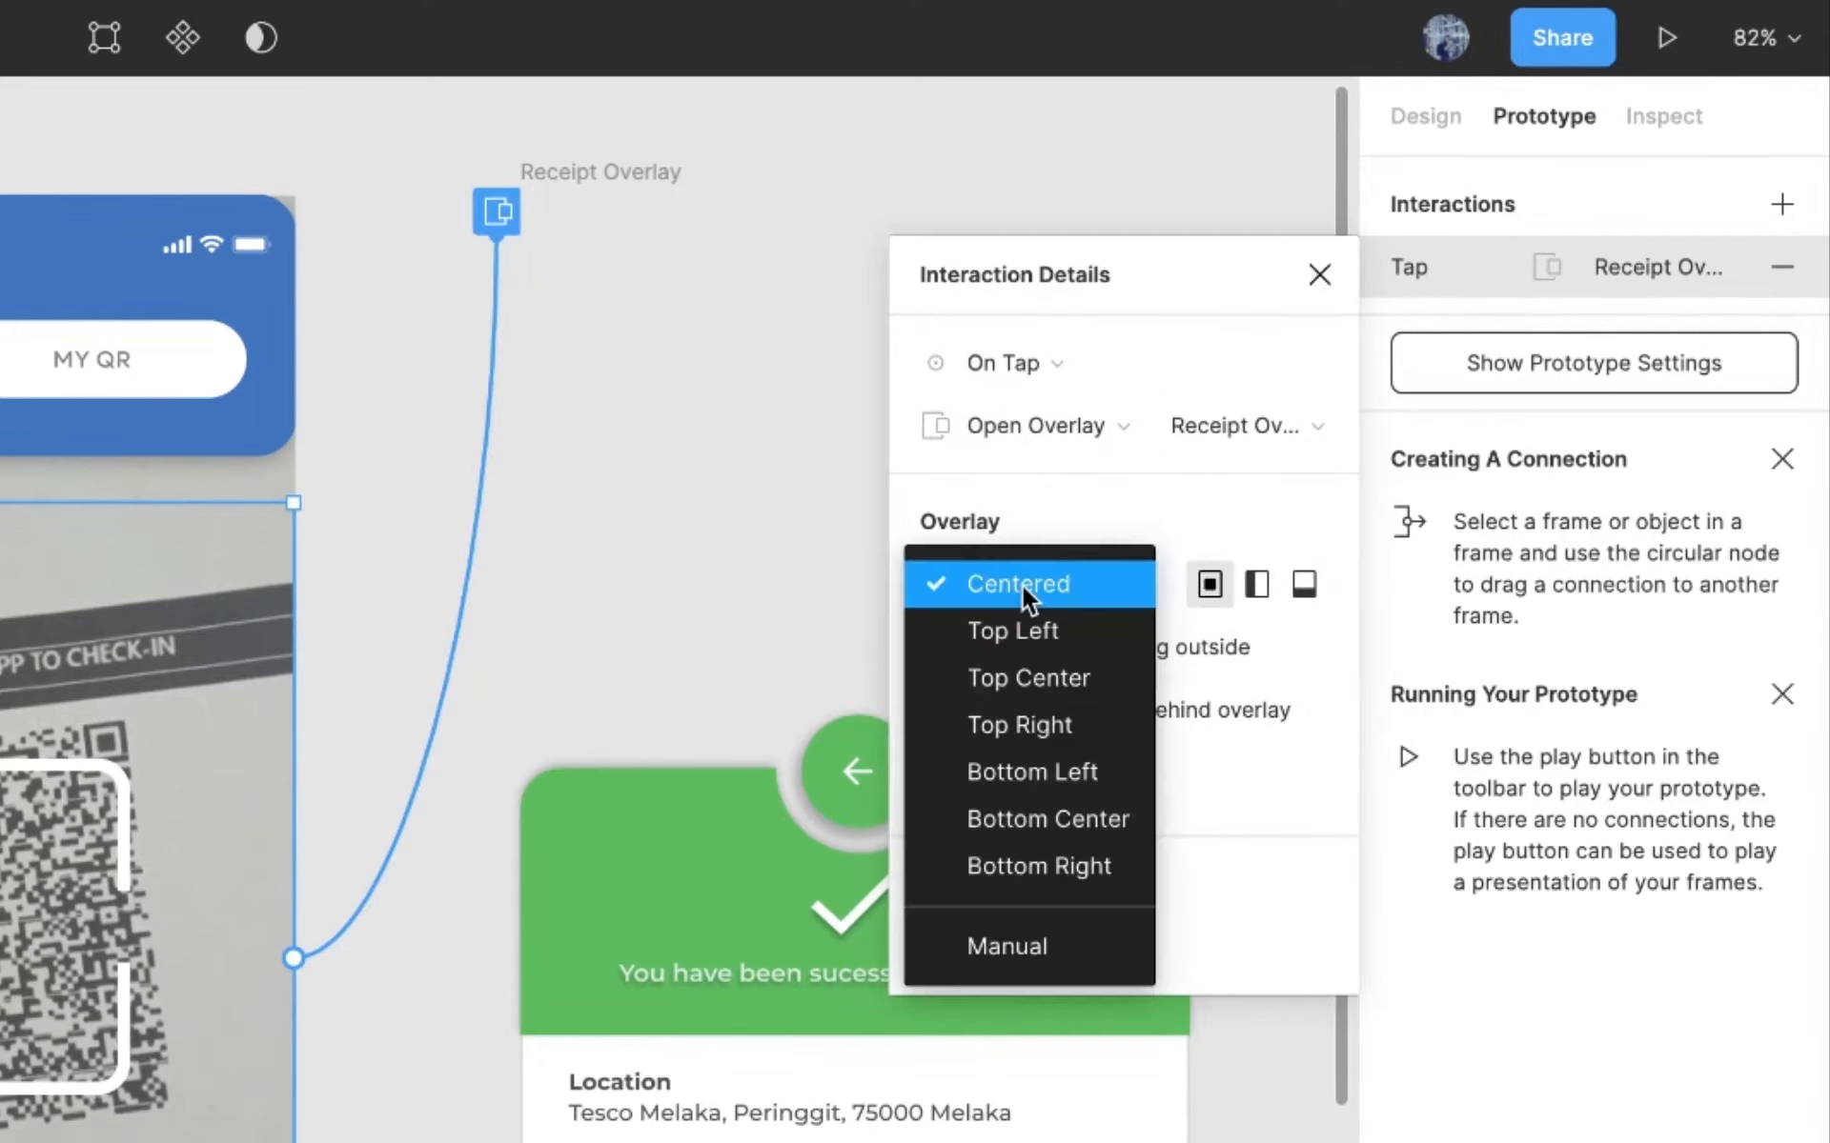
pyautogui.click(1022, 585)
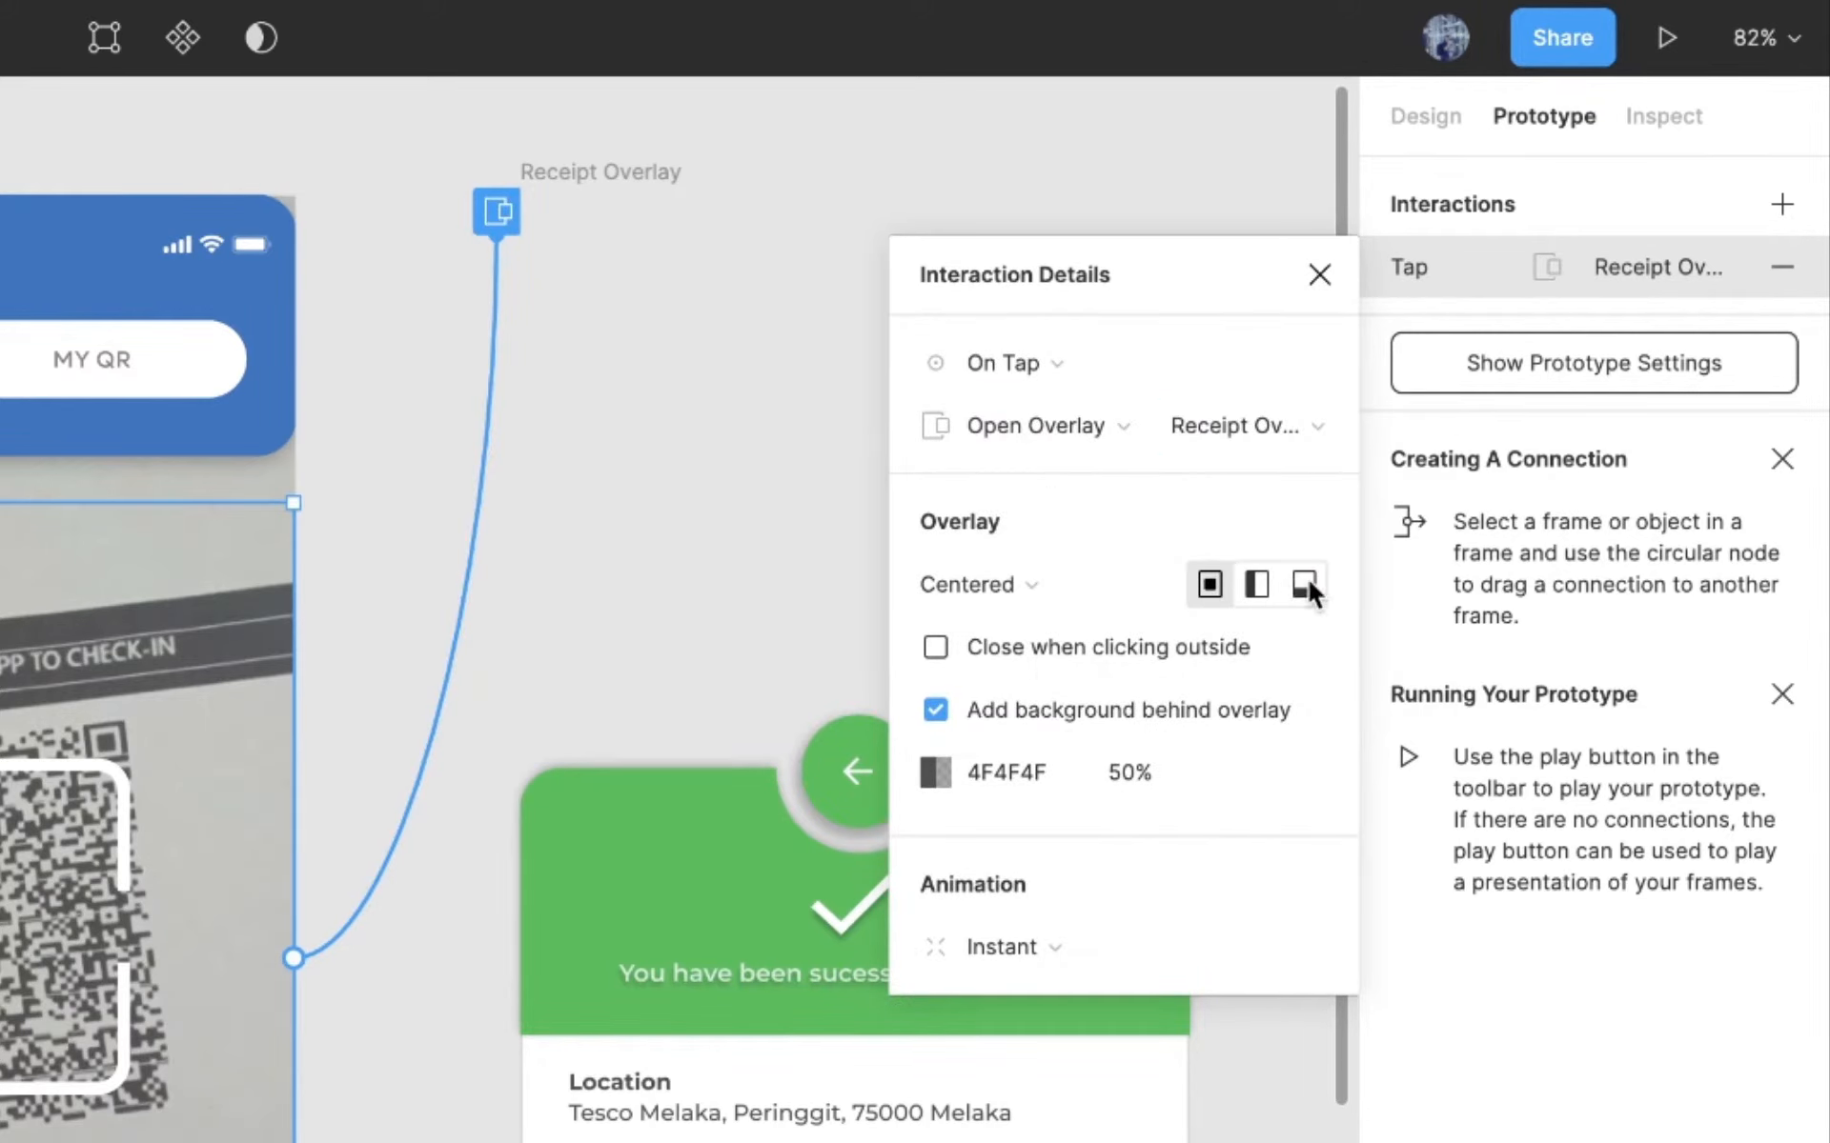
pyautogui.click(1306, 583)
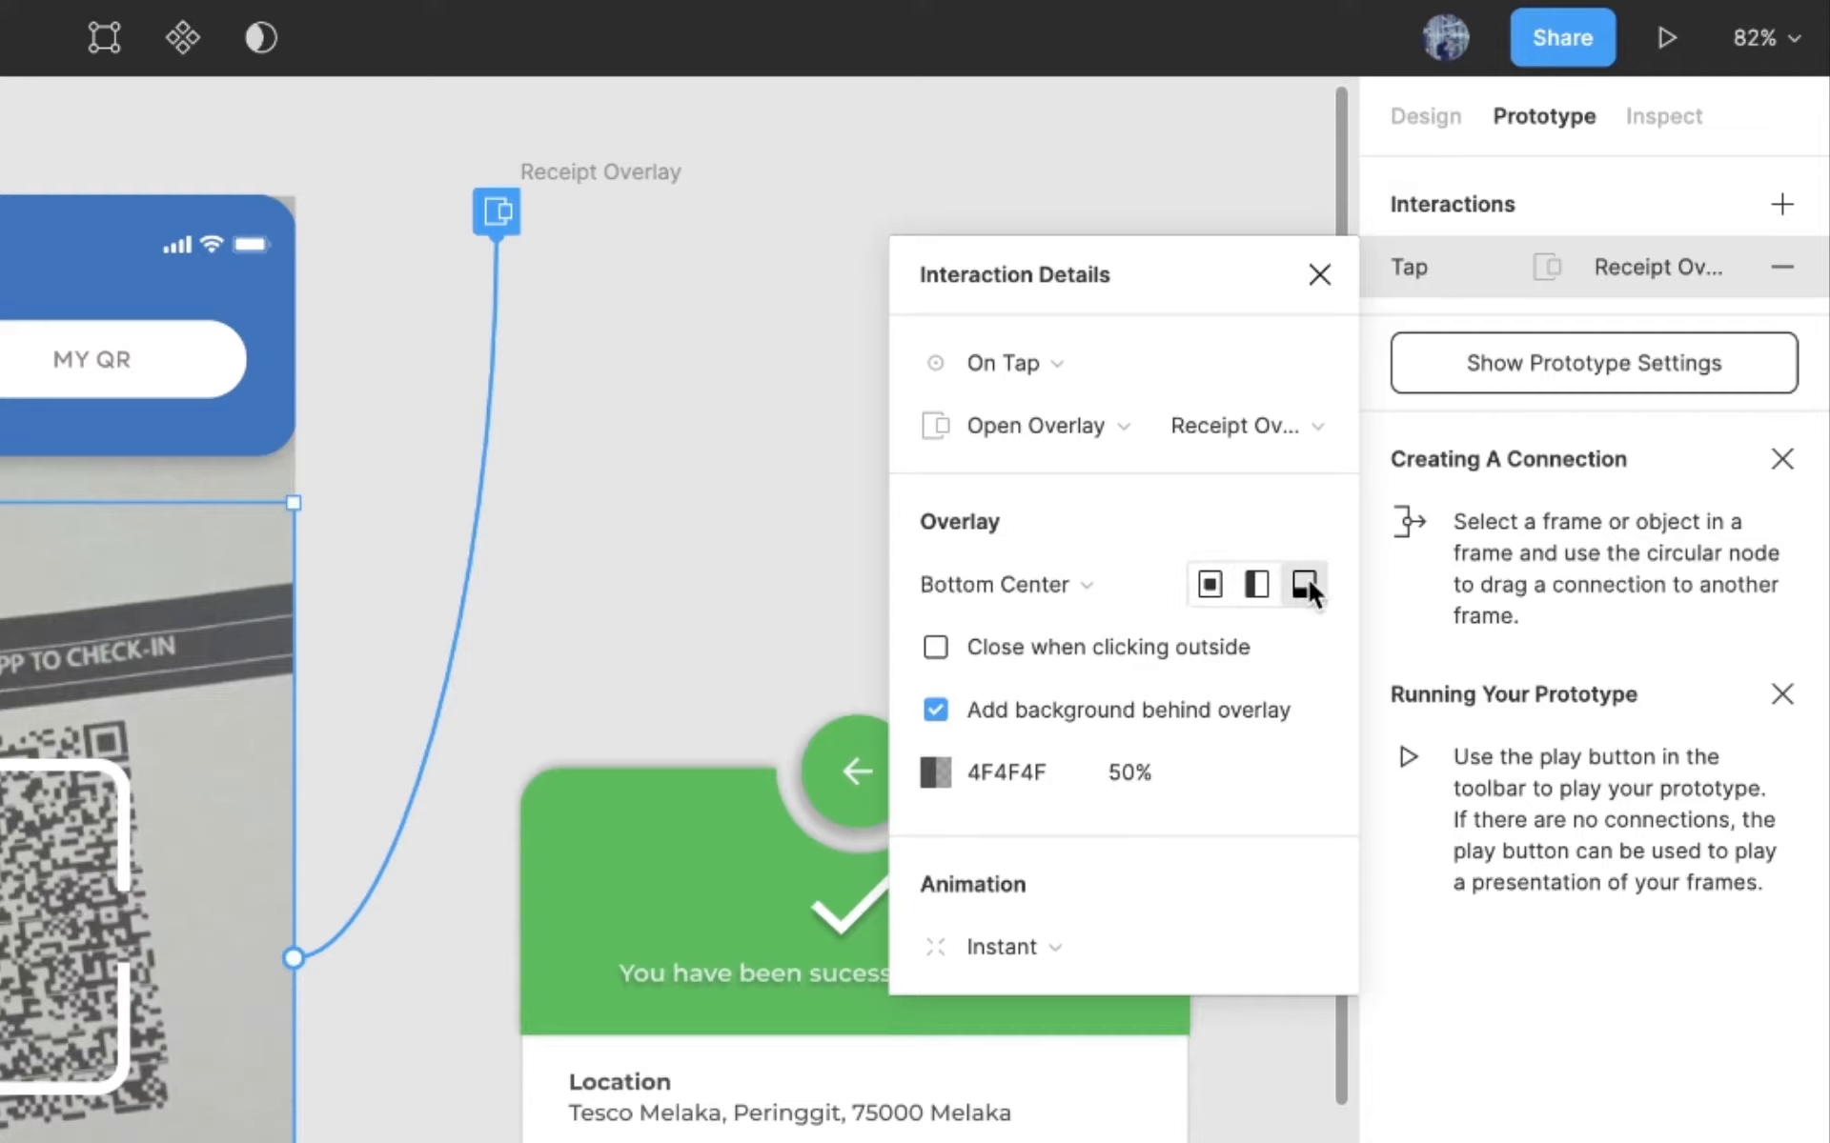
pyautogui.click(1029, 648)
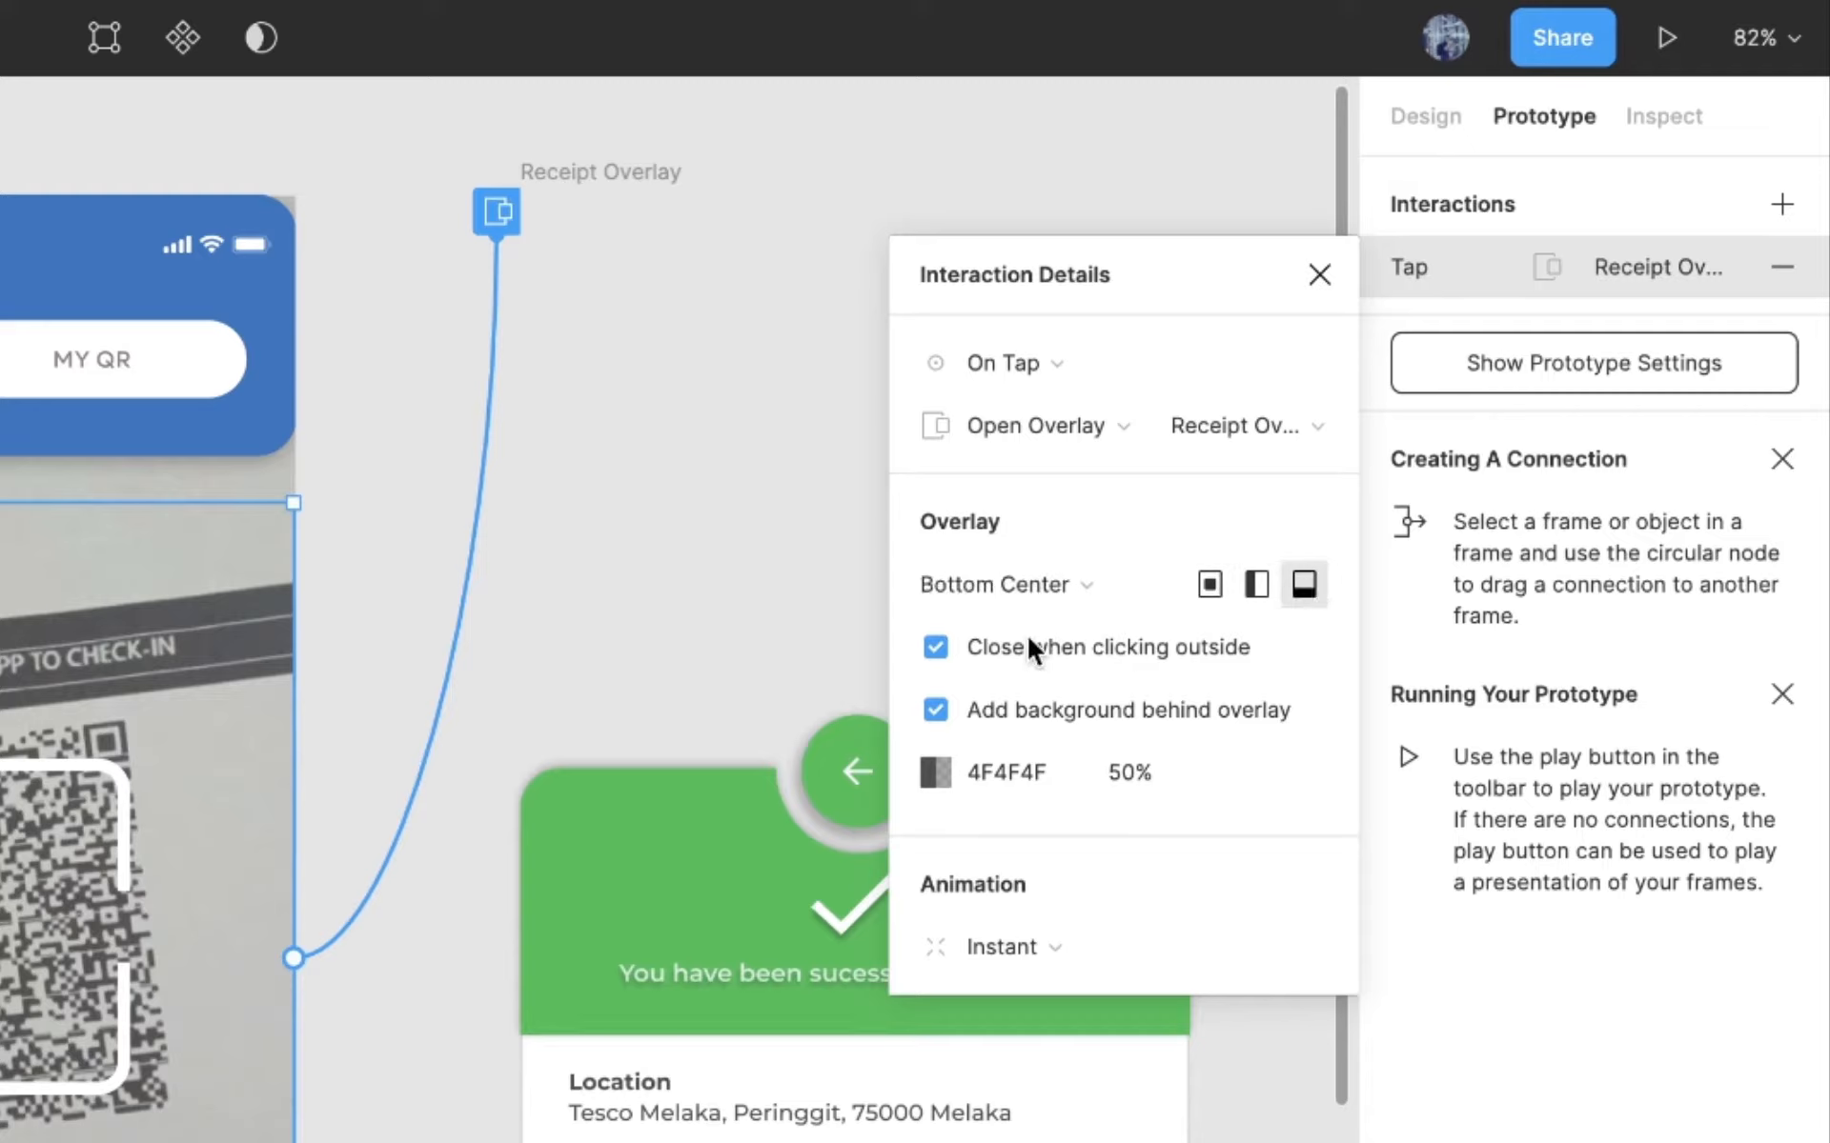
pyautogui.click(993, 703)
pyautogui.click(992, 701)
# - Set the receipt overlay's animation to Move In with the upward direction and Ease Out easing
pyautogui.click(987, 948)
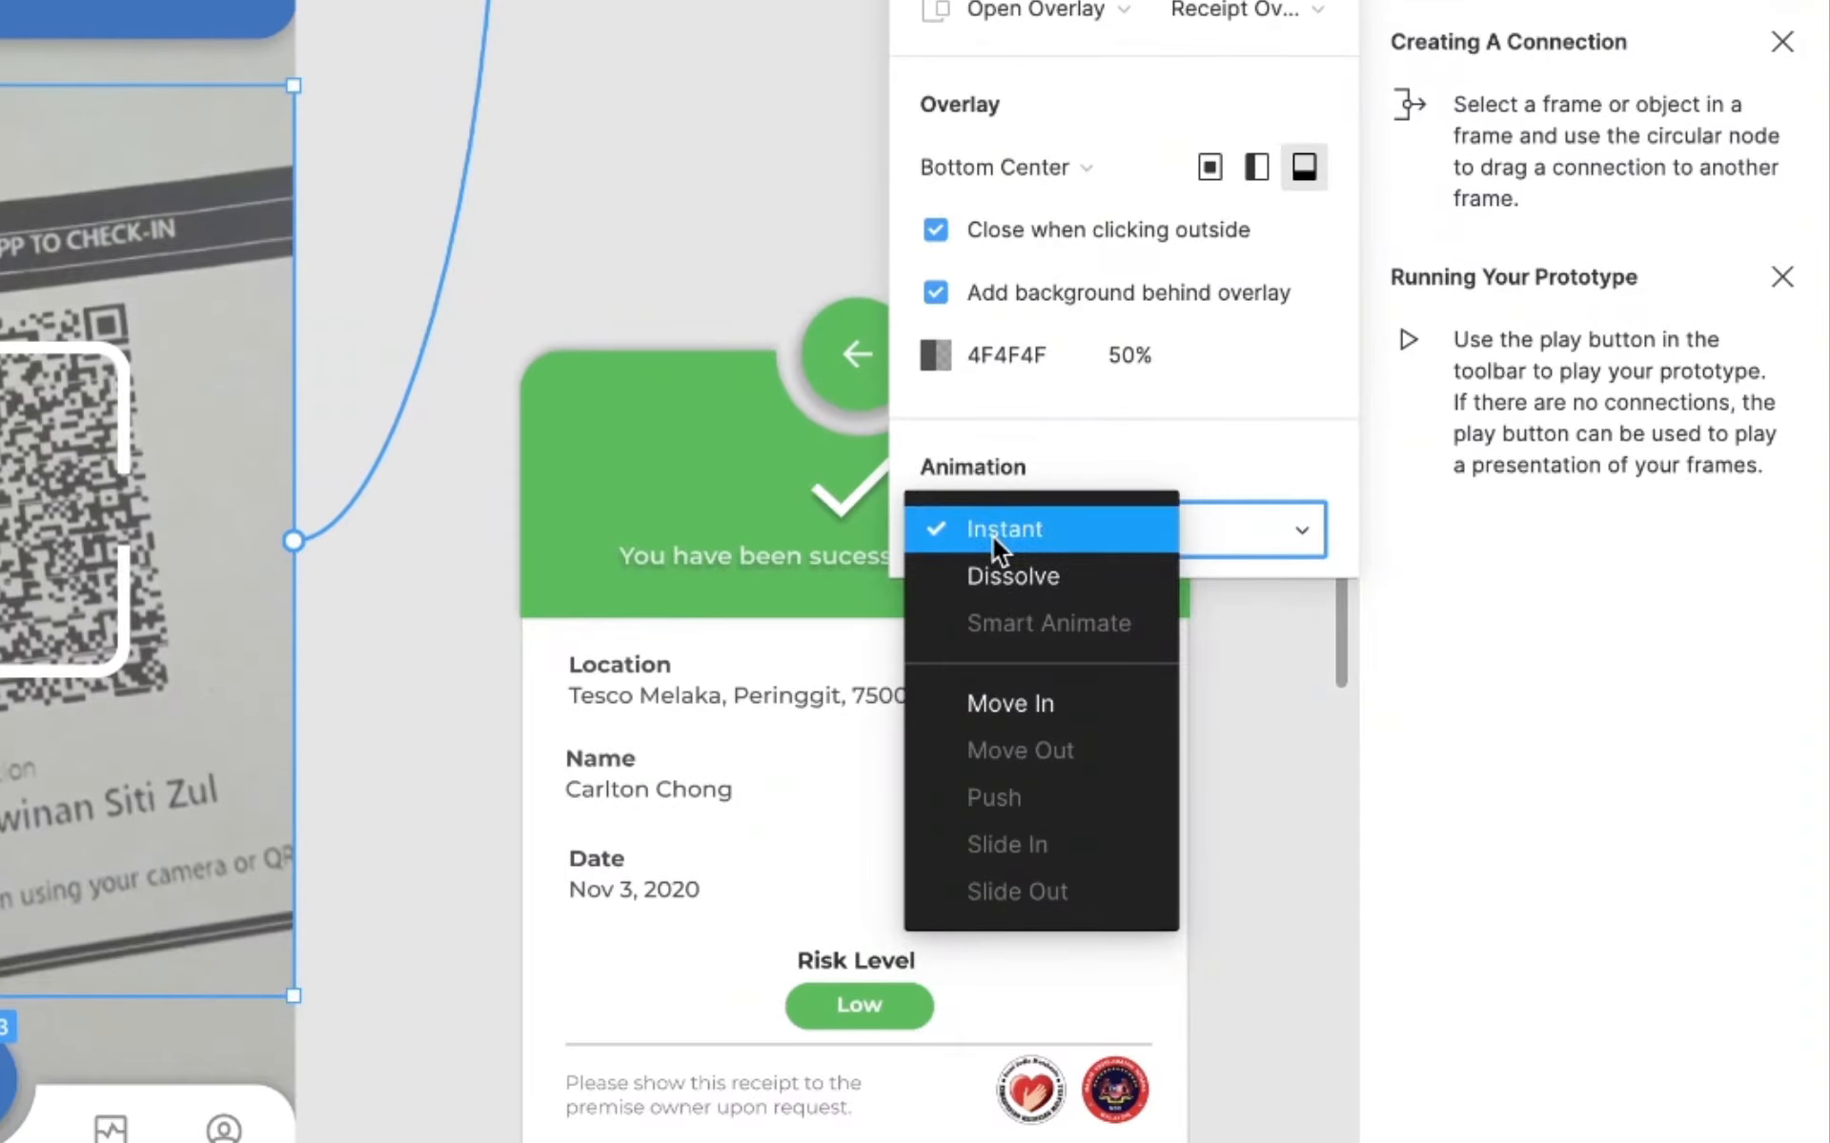
pyautogui.click(1012, 704)
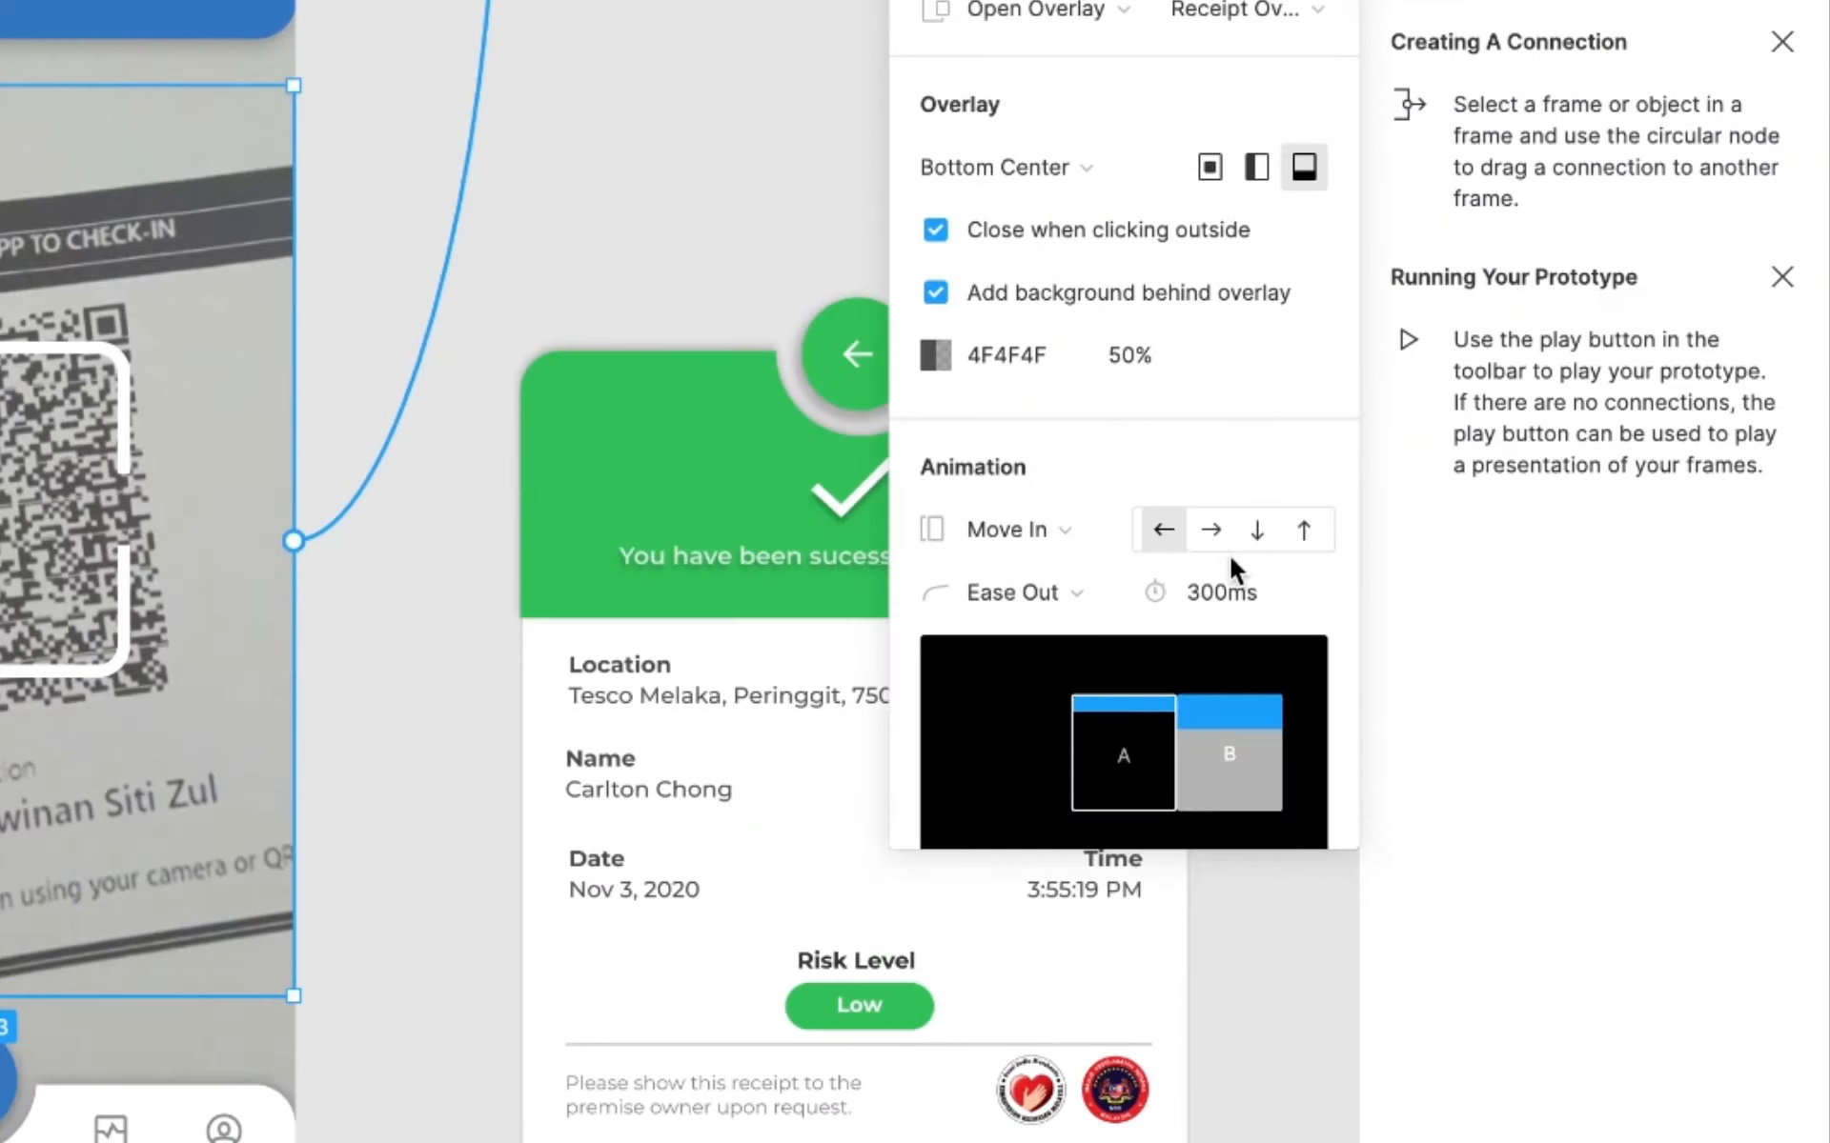
pyautogui.click(1294, 536)
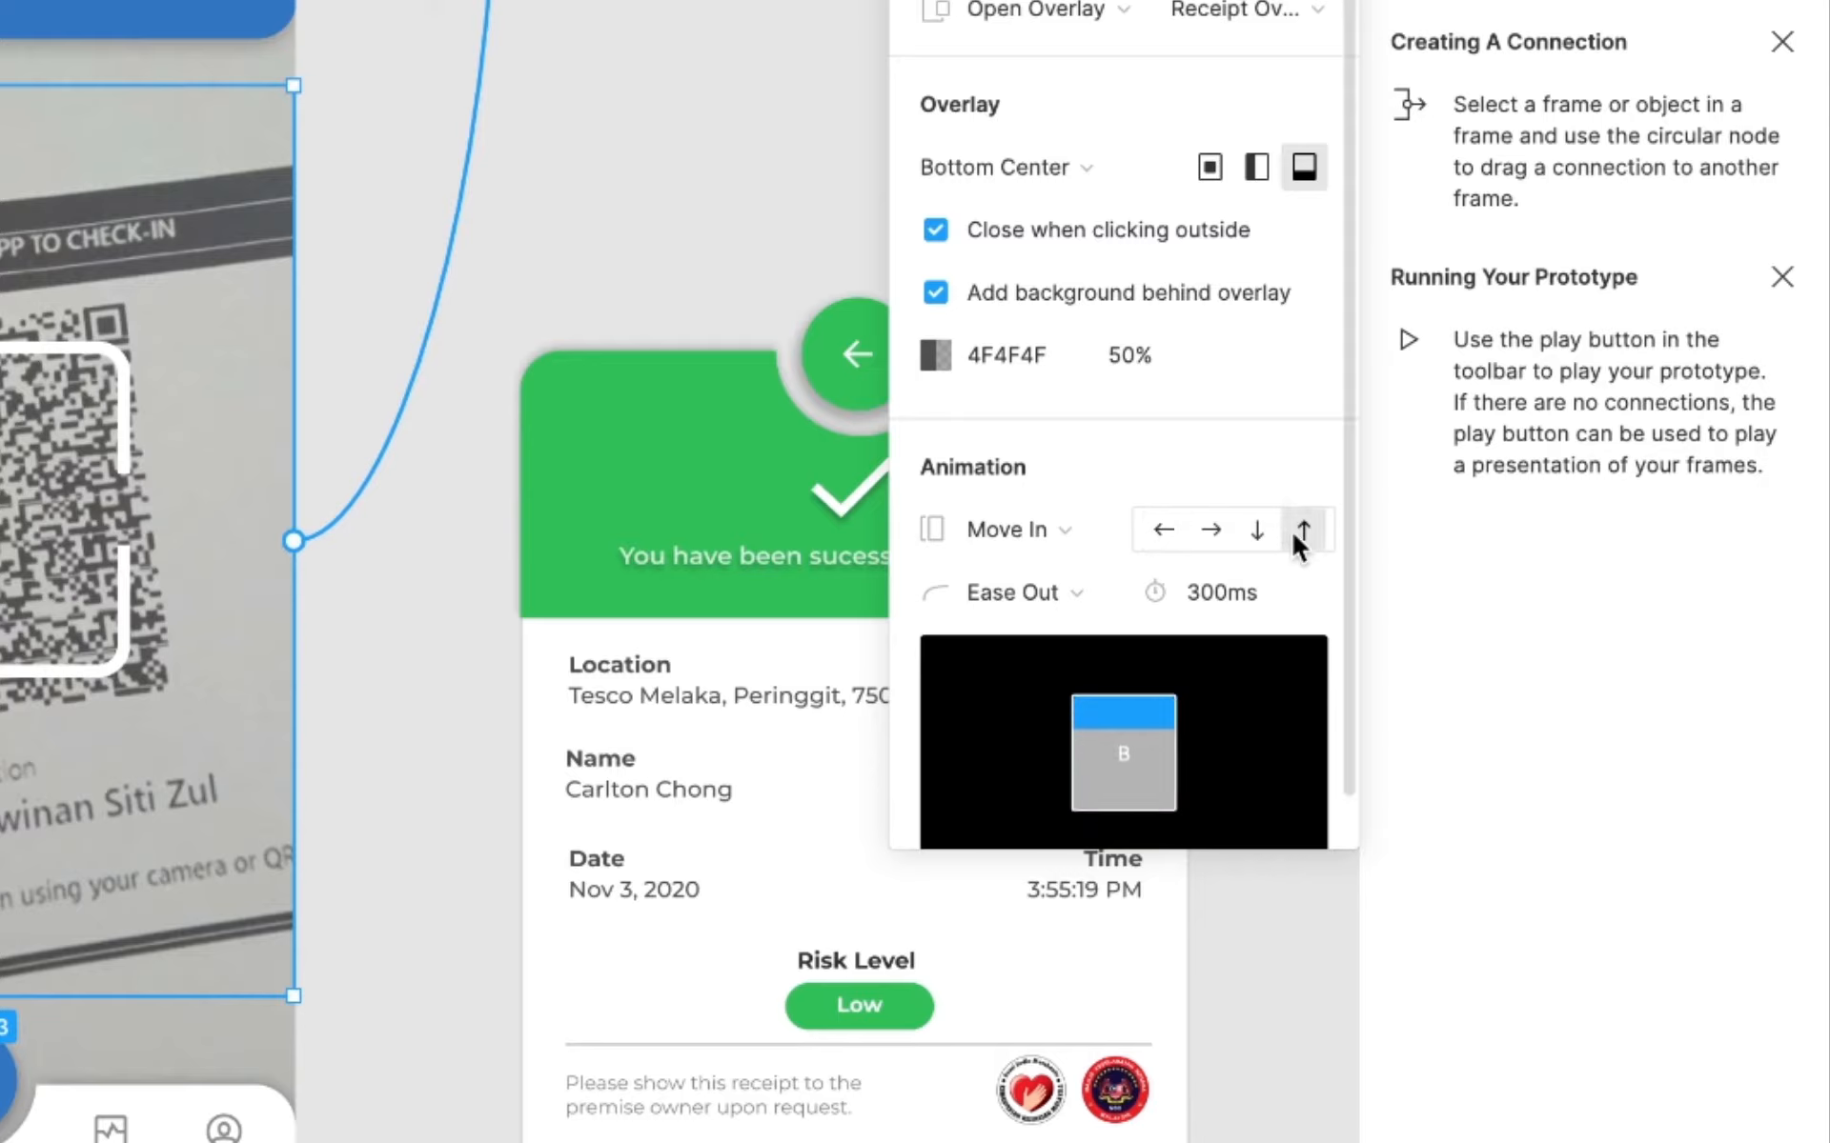
pyautogui.click(1044, 590)
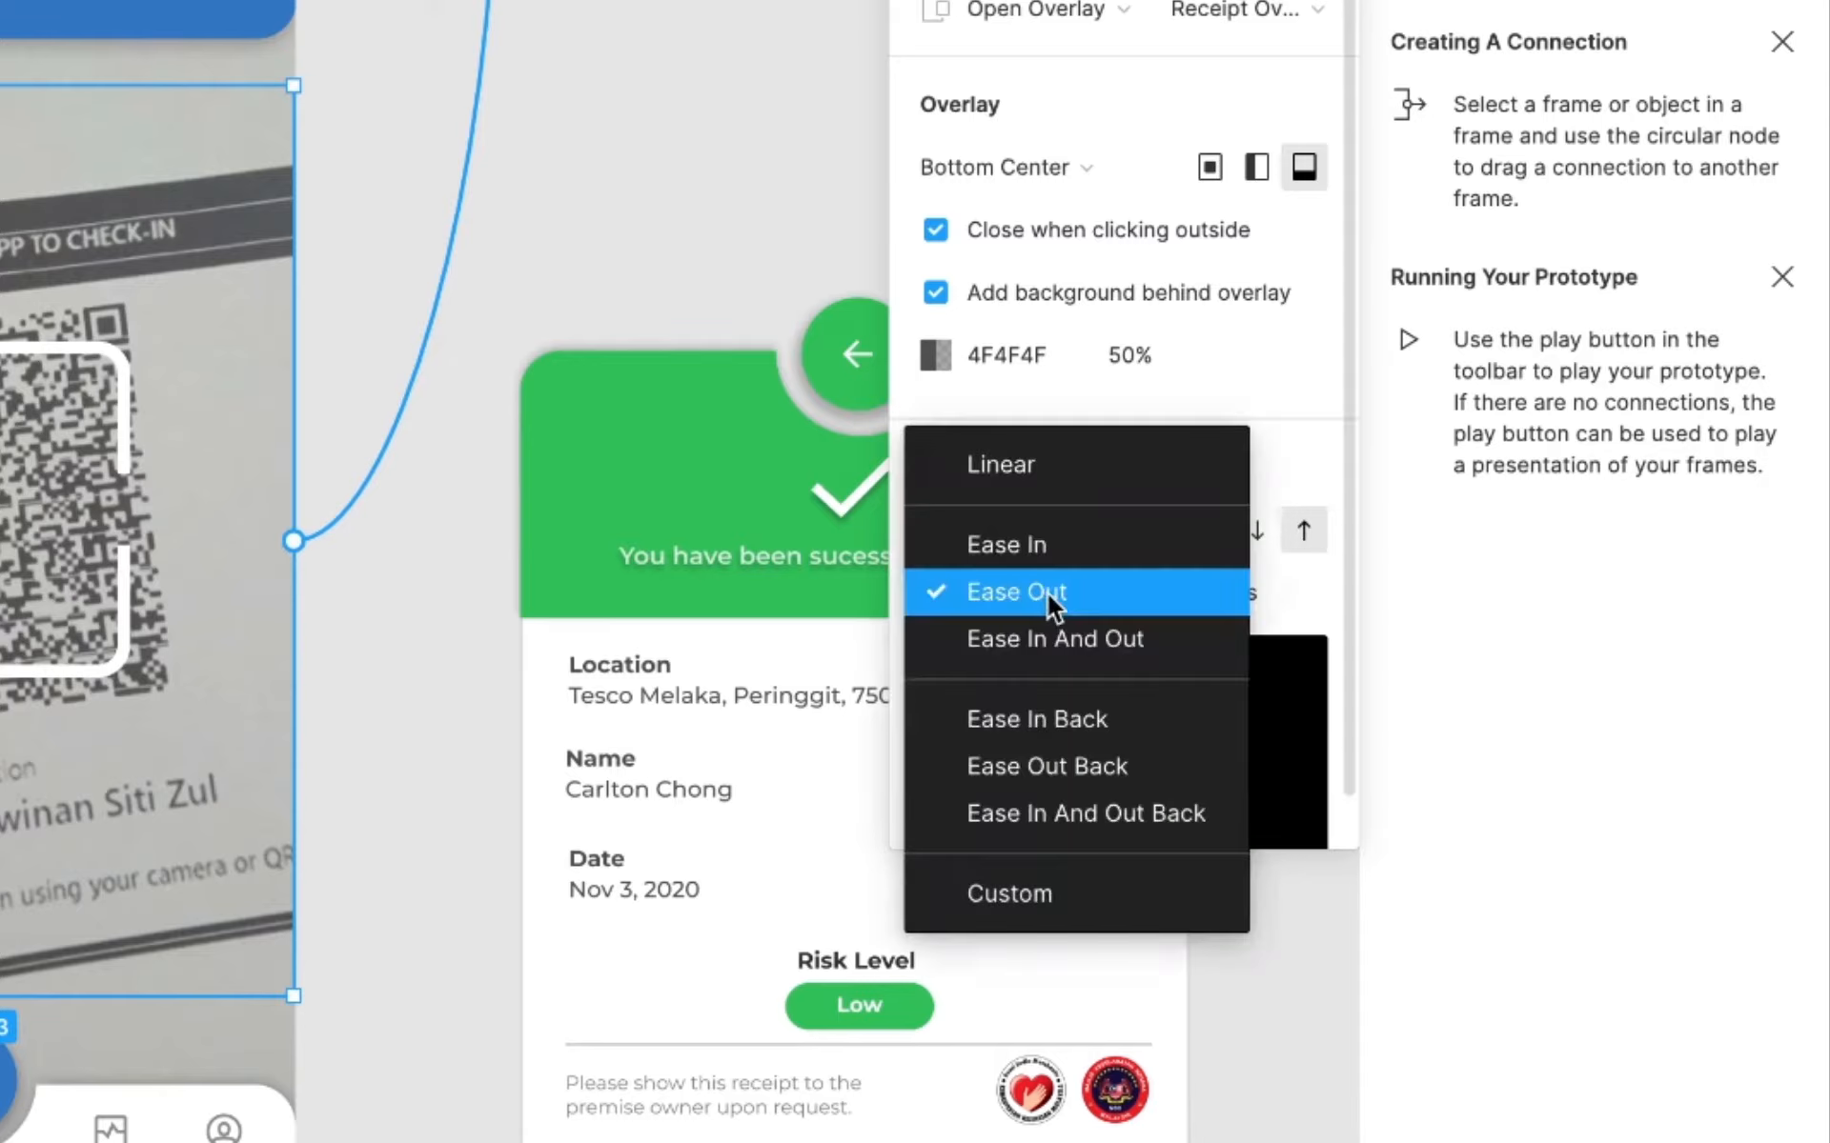
pyautogui.click(1048, 592)
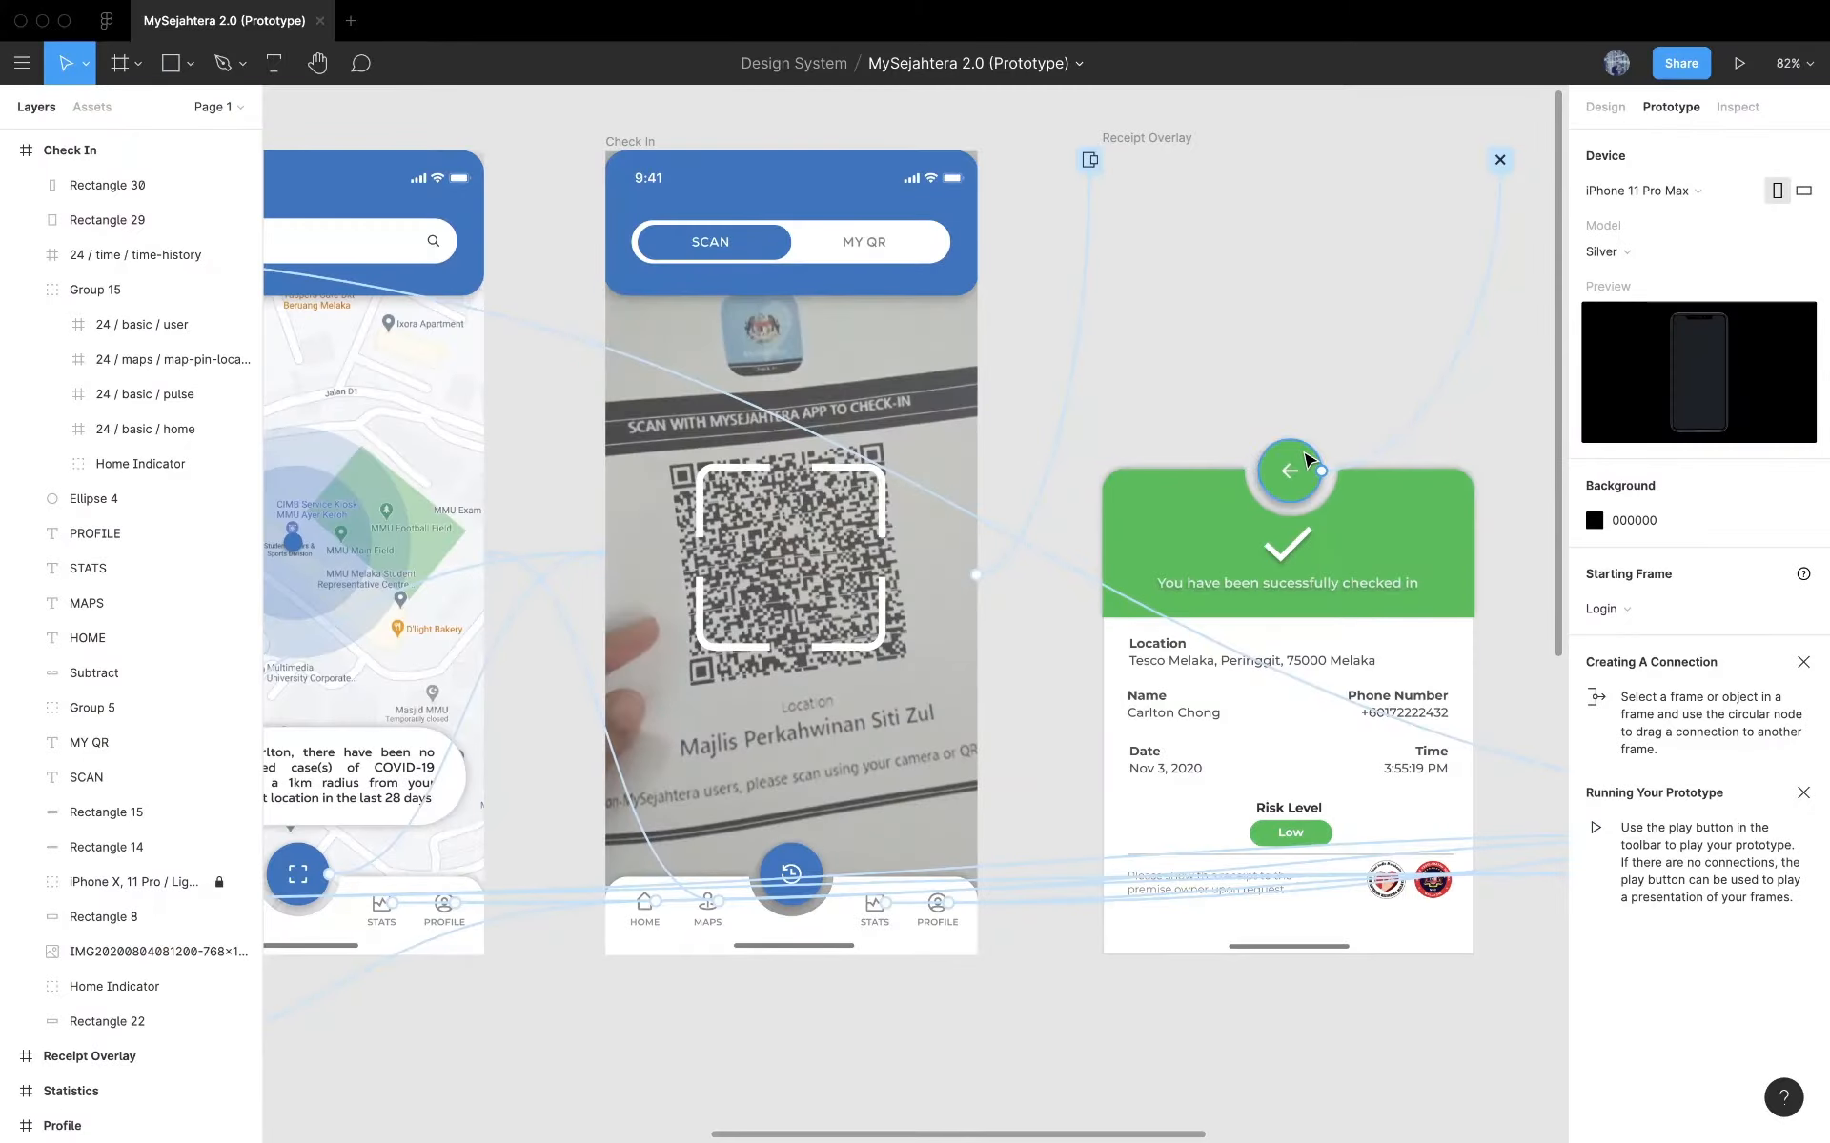
# - Link the green back button on Receipt Overlay to Check In with an On Drag trigger, and inspect its Close Overlay interaction
pyautogui.moveTo(1322, 471); pyautogui.dragTo(901, 320)
pyautogui.click(1402, 248)
pyautogui.click(1402, 250)
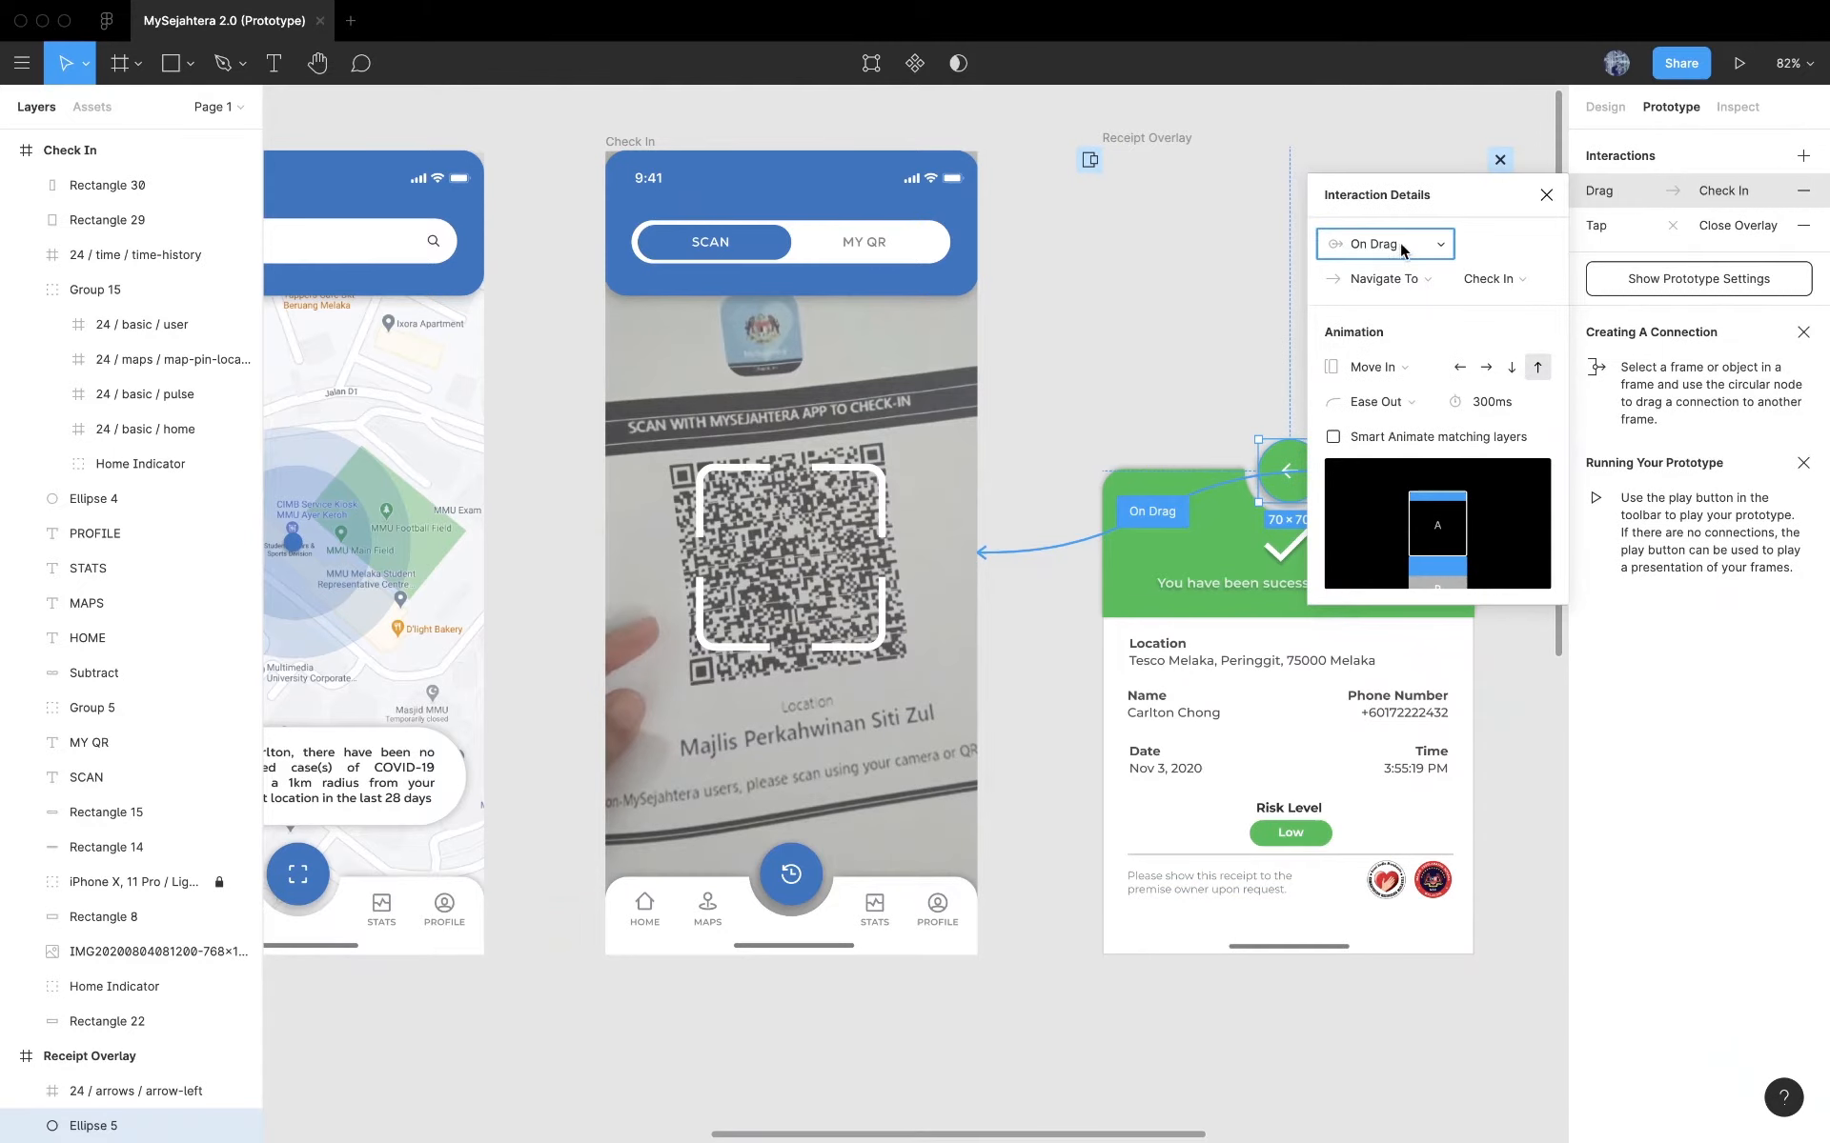
pyautogui.click(1547, 195)
pyautogui.click(1360, 400)
pyautogui.hscroll(4, 1381, 421)
pyautogui.click(1160, 168)
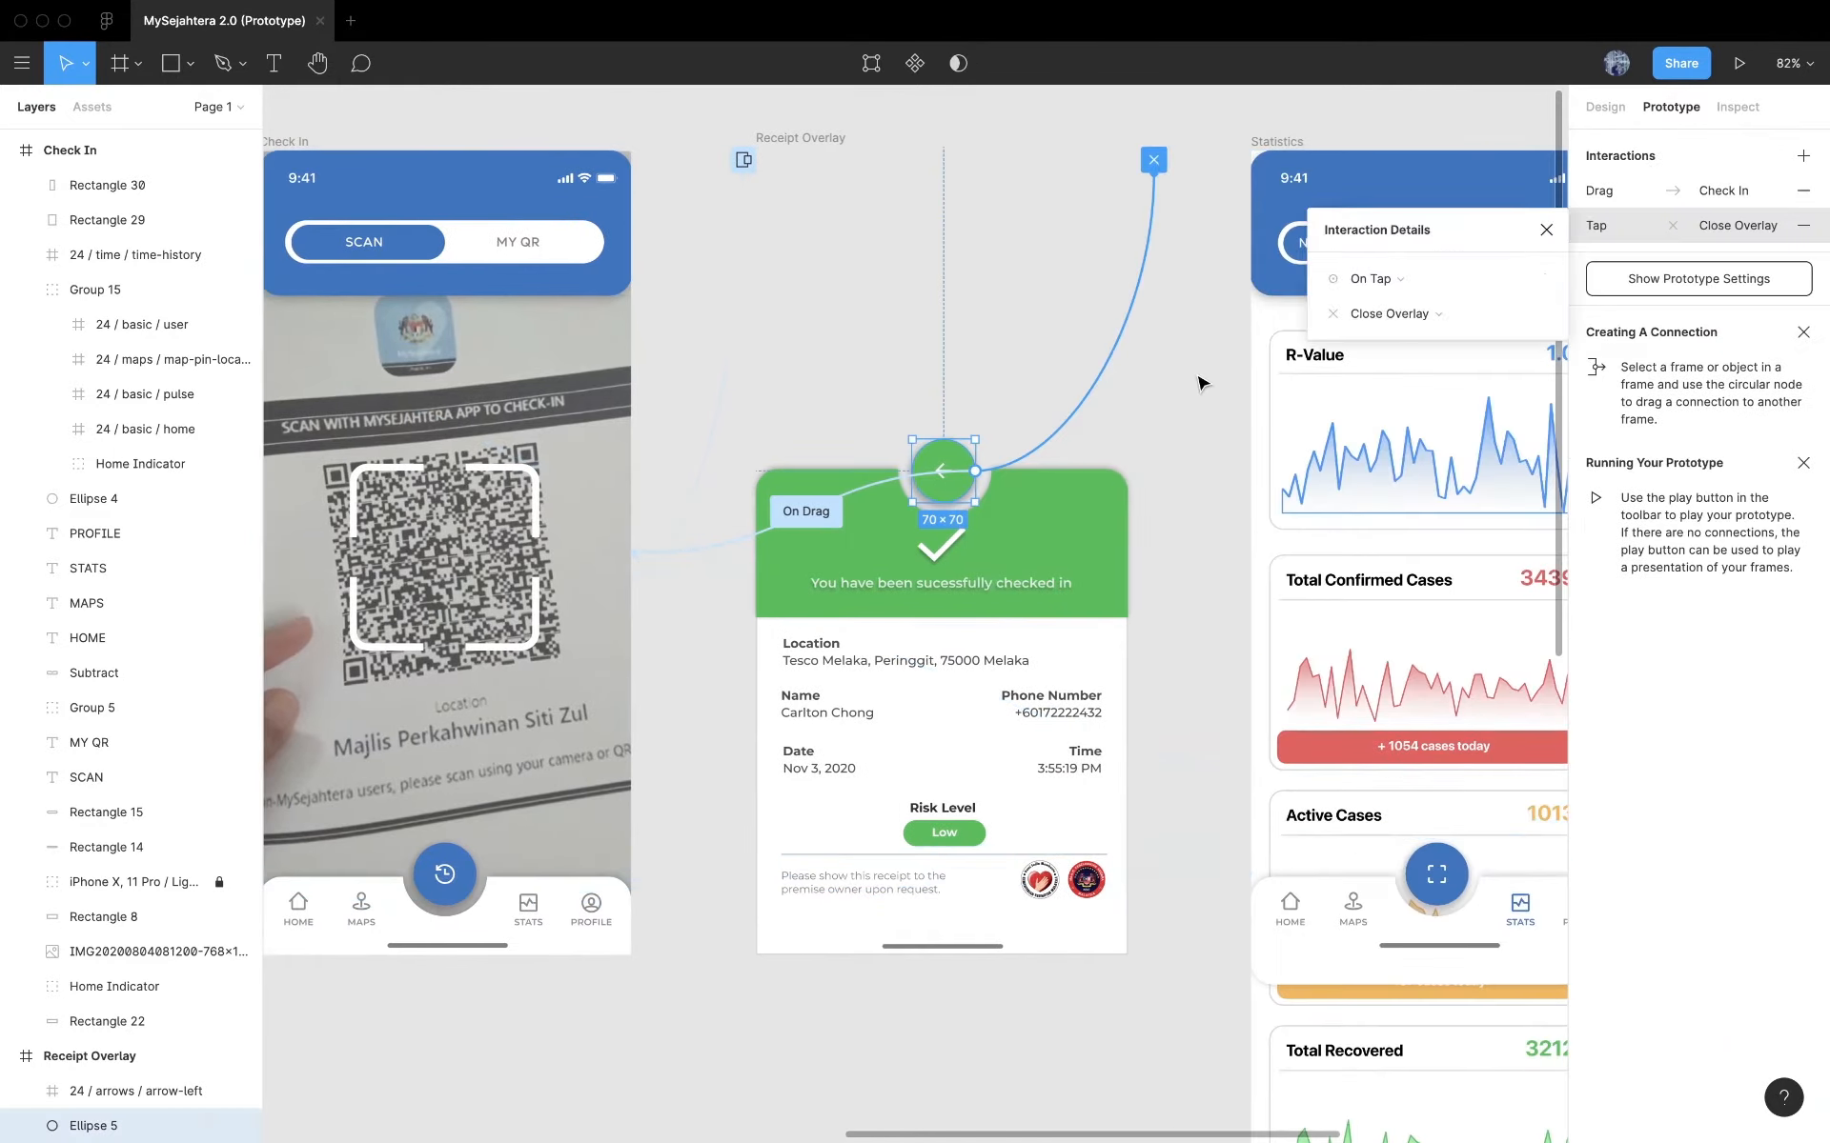
pyautogui.click(1202, 384)
# - Link icons in the Statistics frame's navigation bar to their matching screens
pyautogui.hscroll(5, 1203, 384)
pyautogui.doubleClick(836, 907)
pyautogui.moveTo(843, 901); pyautogui.dragTo(481, 810)
pyautogui.hscroll(-10, 472, 848)
pyautogui.hscroll(15, 965, 753)
pyautogui.doubleClick(941, 771)
pyautogui.hscroll(-13, 762, 648)
pyautogui.moveTo(950, 771); pyautogui.dragTo(755, 640)
# - Link the round scan button on the Statistics frame to Check In and set its animation to Smart Animate
pyautogui.hscroll(13, 952, 667)
pyautogui.click(1129, 693)
pyautogui.hscroll(-5, 286, 505)
pyautogui.moveTo(1138, 690); pyautogui.dragTo(788, 609)
pyautogui.hscroll(9, 800, 715)
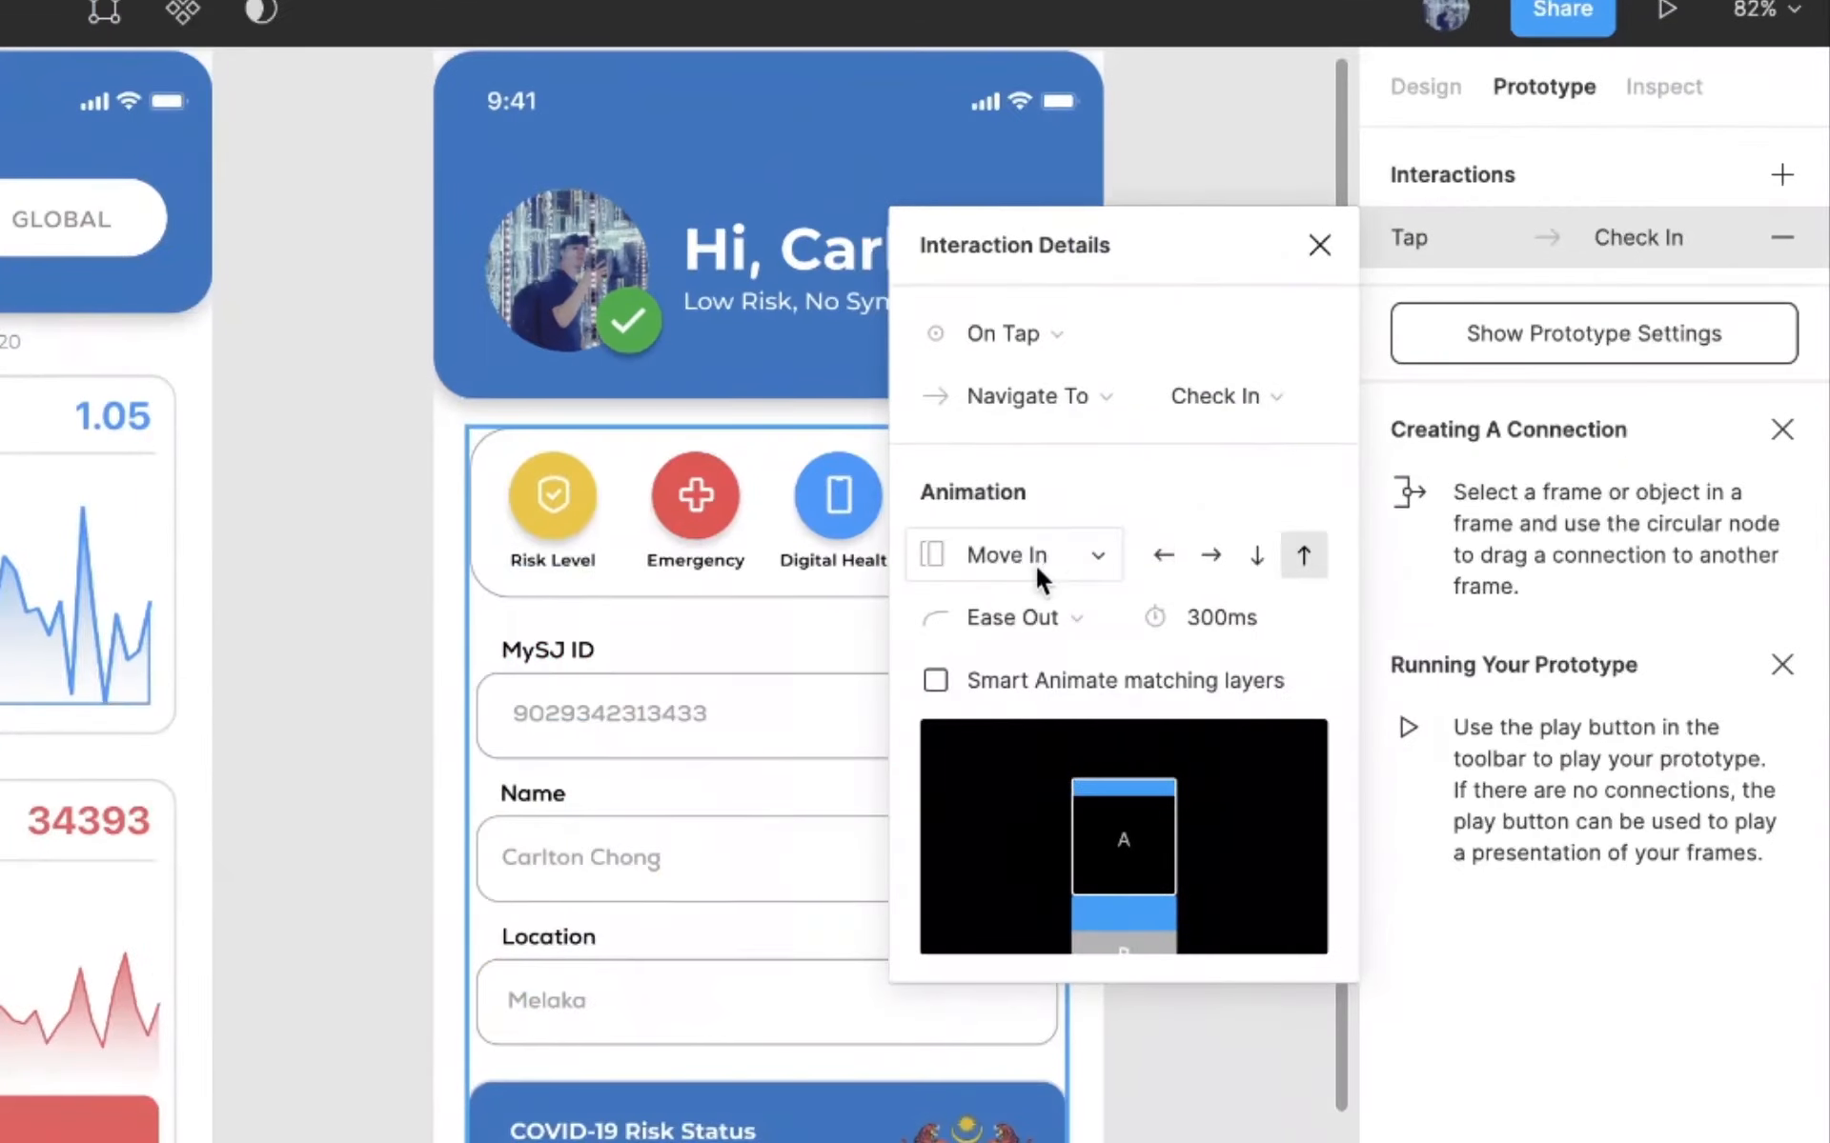
pyautogui.click(1392, 368)
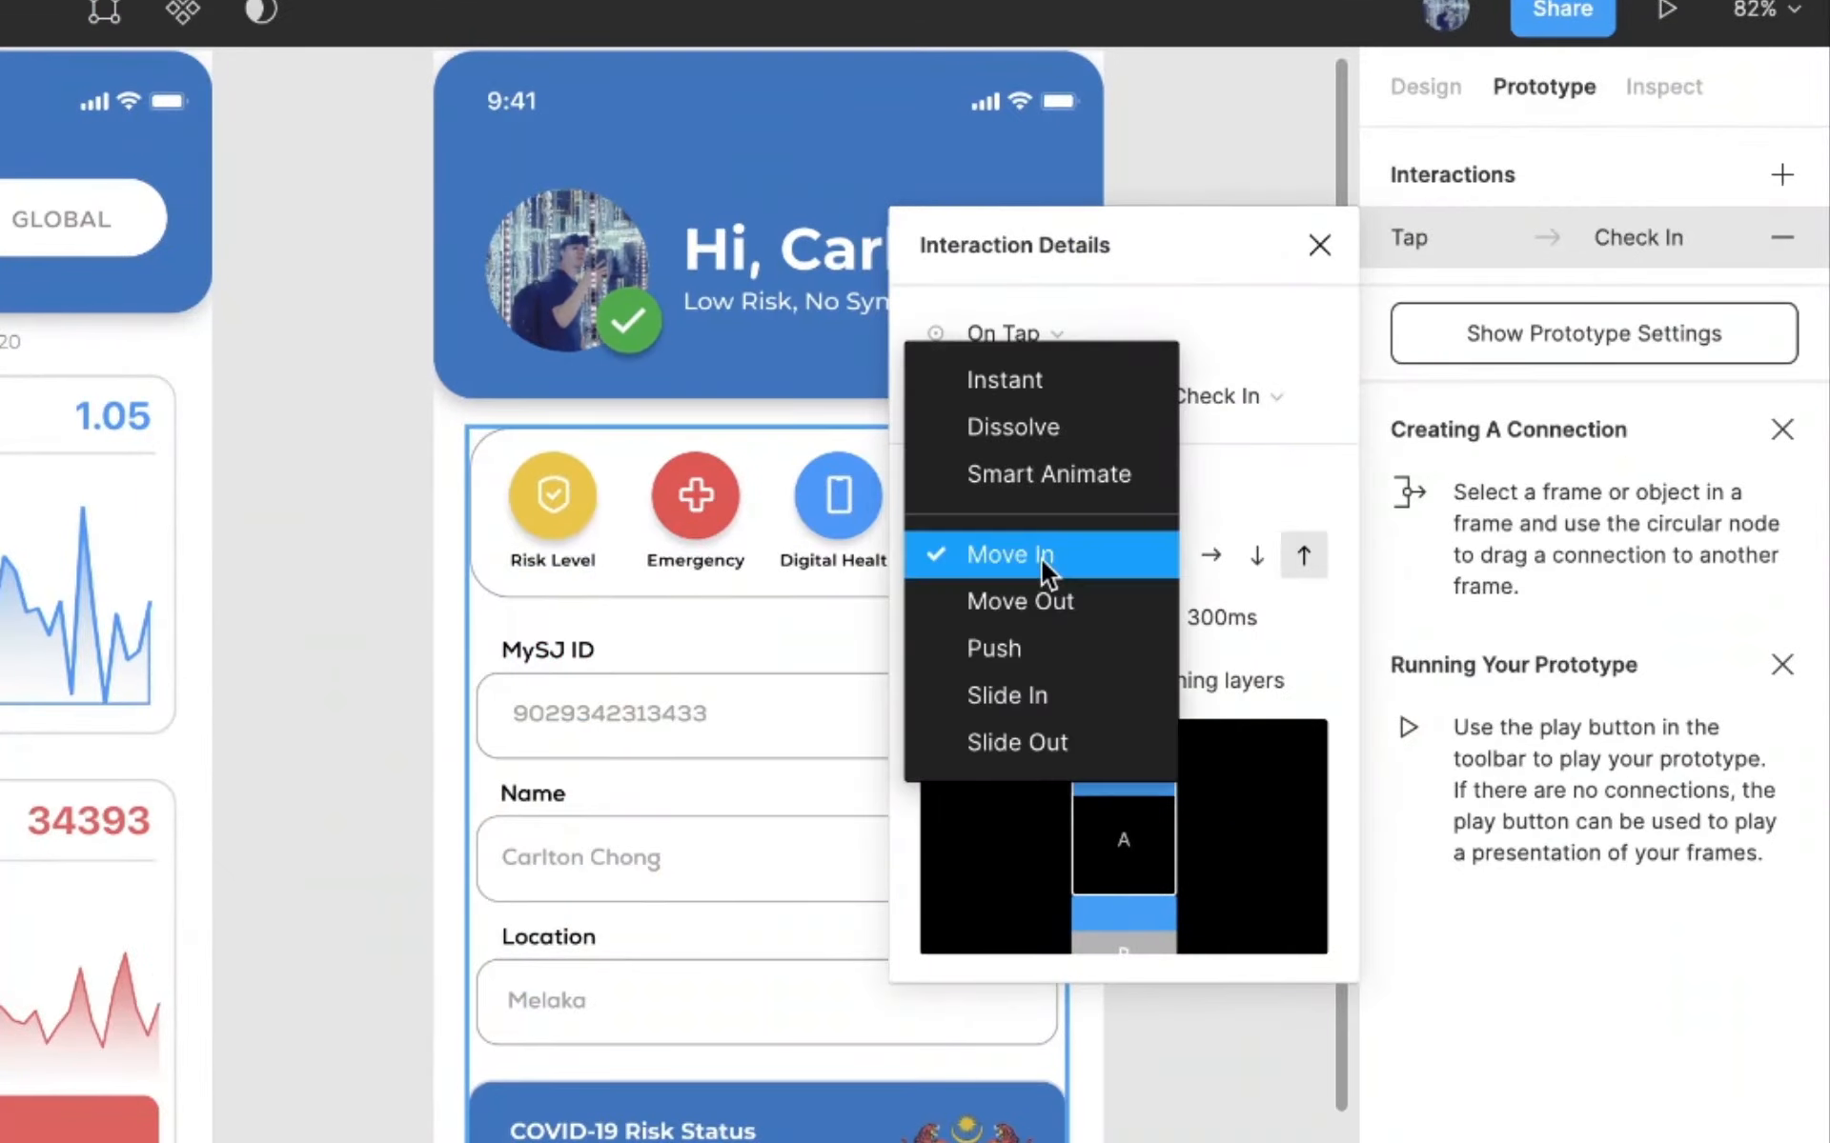
pyautogui.click(1048, 473)
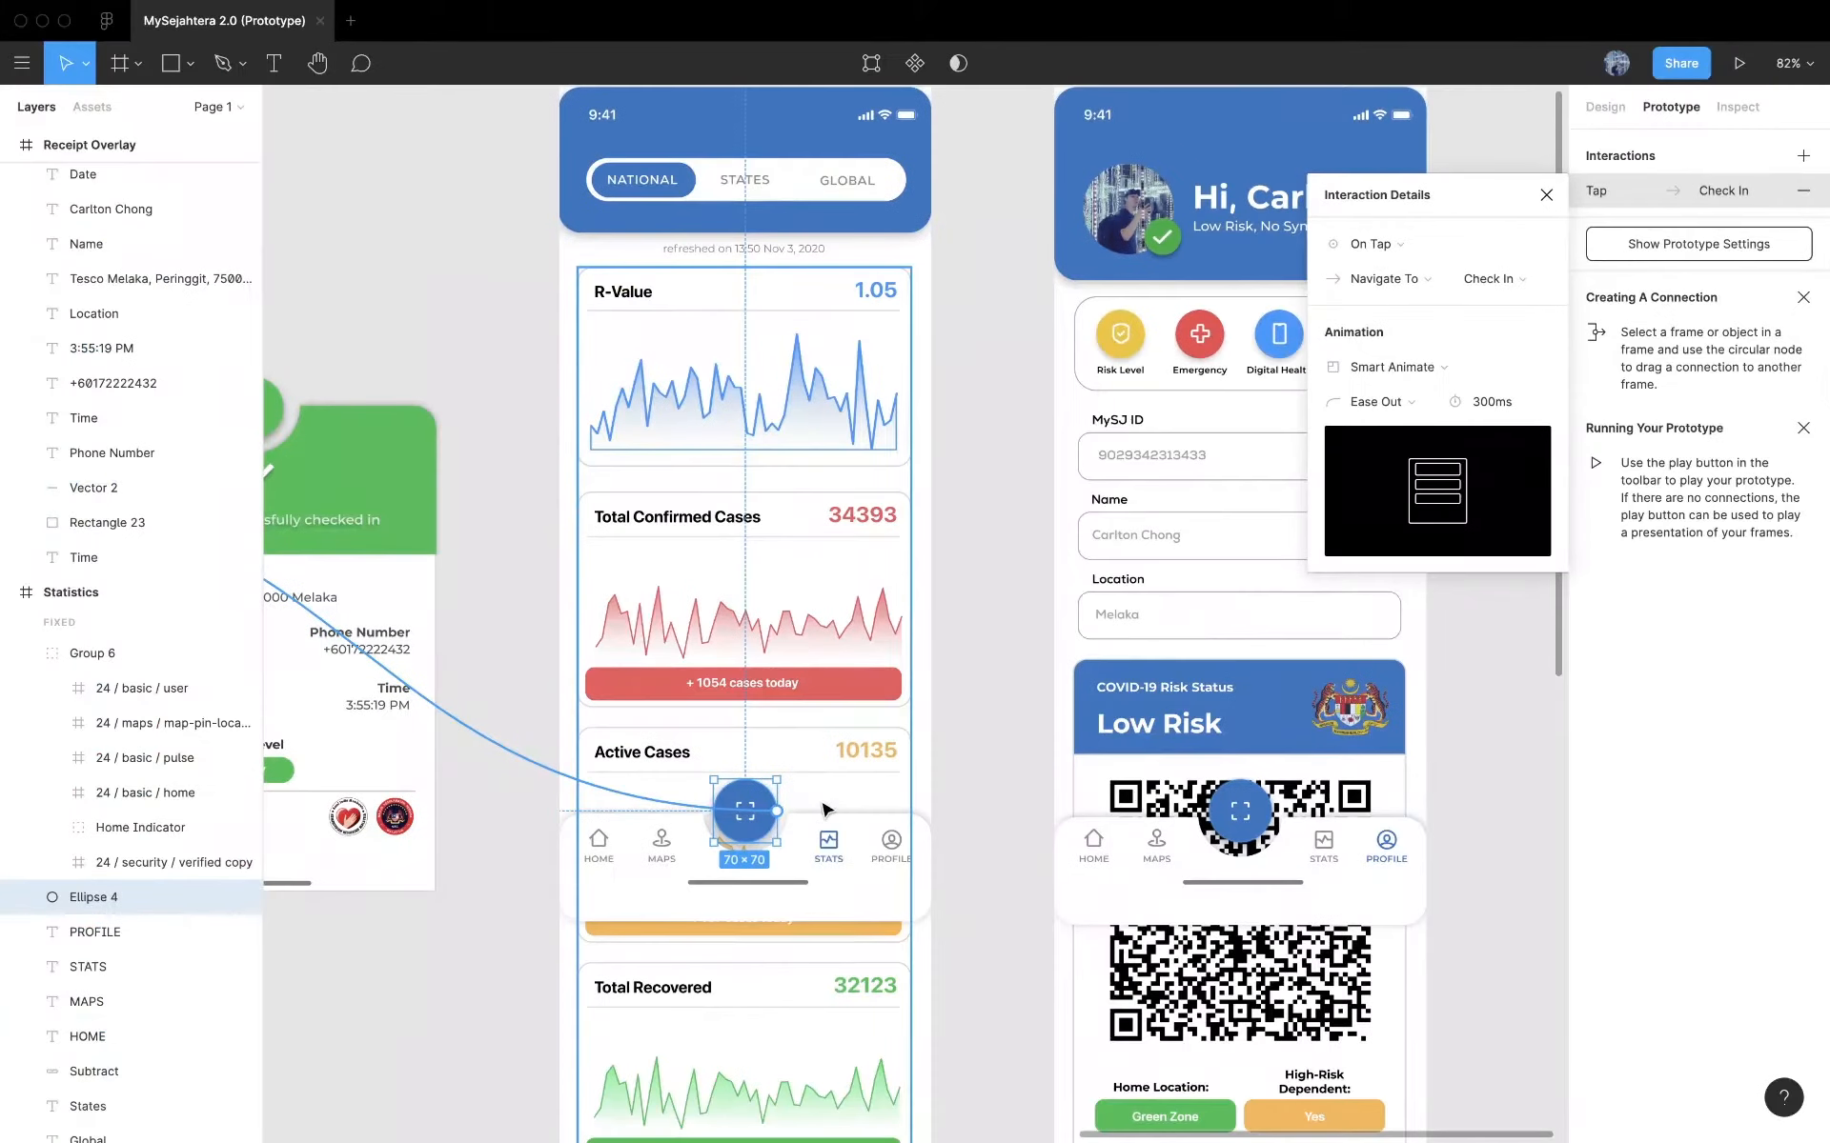
# - Link the profile icon in the Statistics frame's navigation bar to the Profile frame
pyautogui.click(831, 842)
pyautogui.click(834, 844)
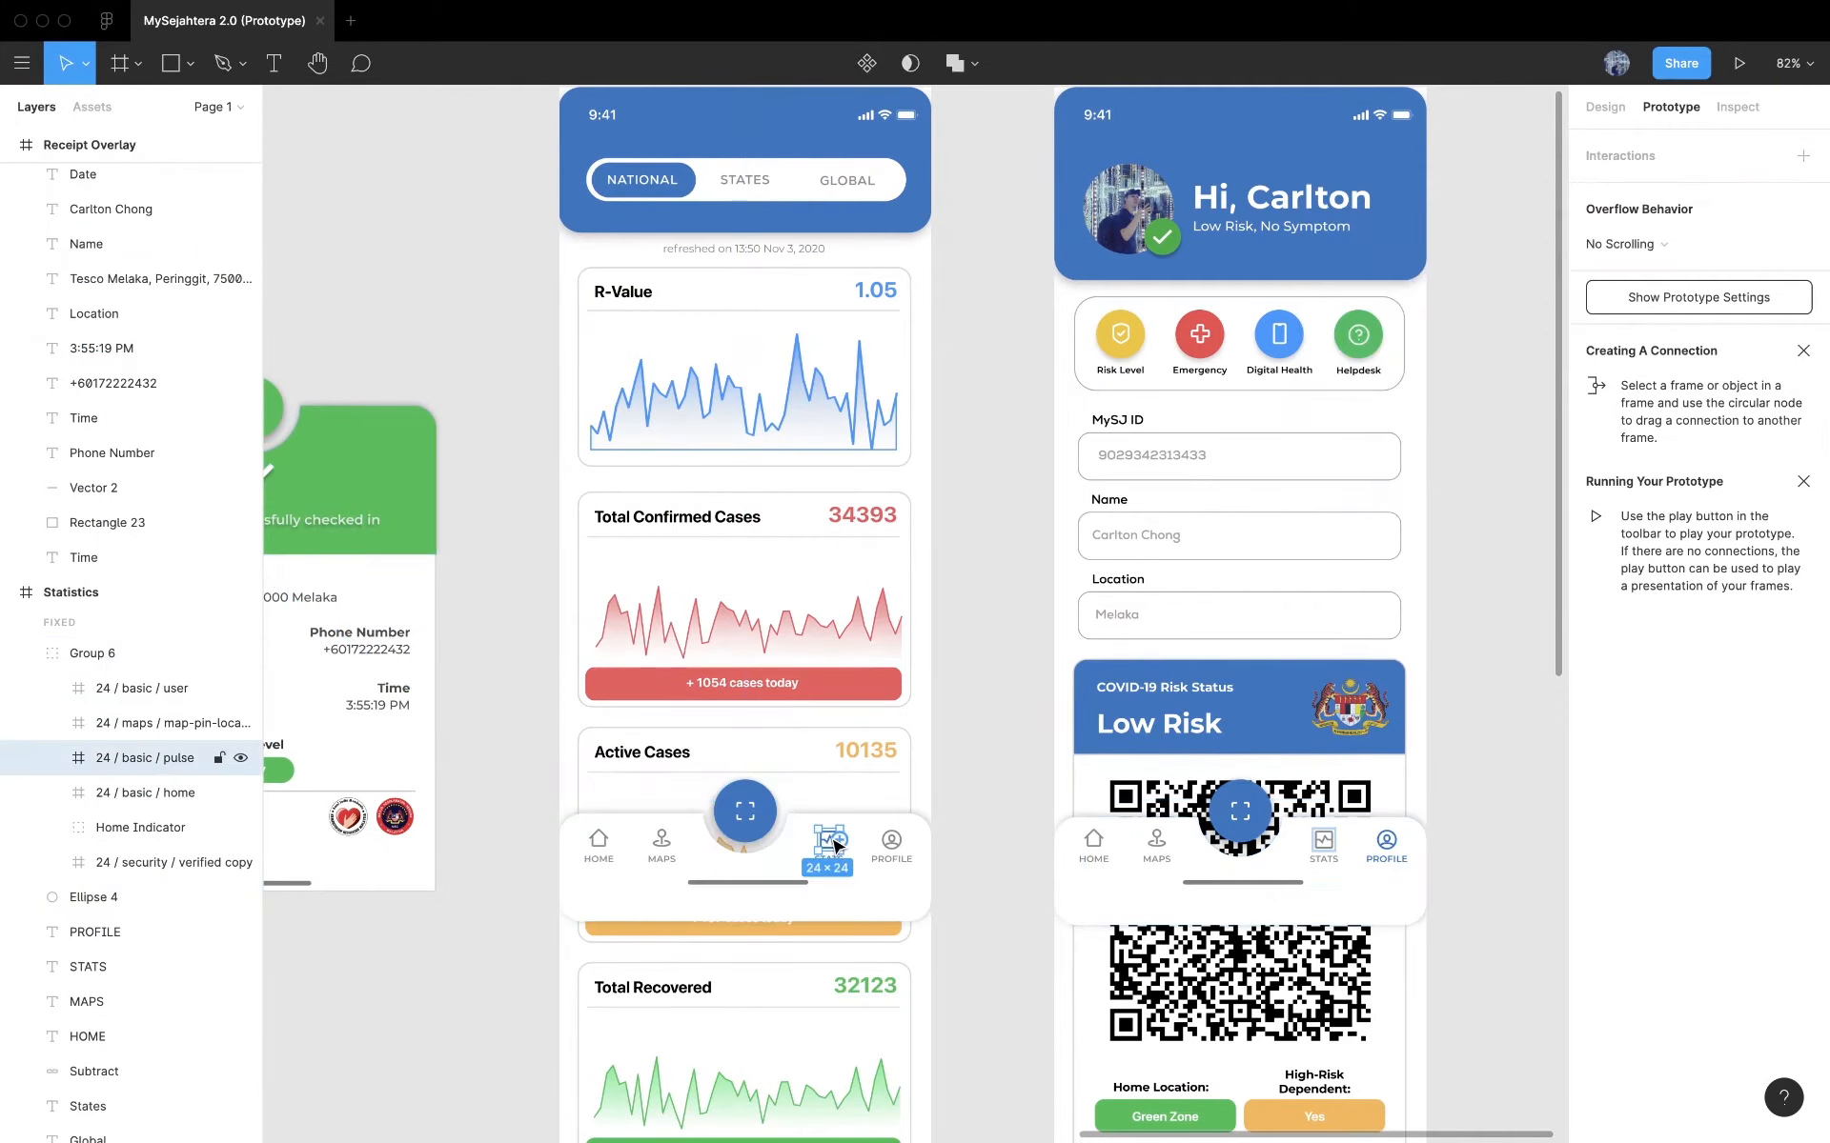
pyautogui.click(896, 842)
pyautogui.moveTo(902, 839); pyautogui.dragTo(1216, 714)
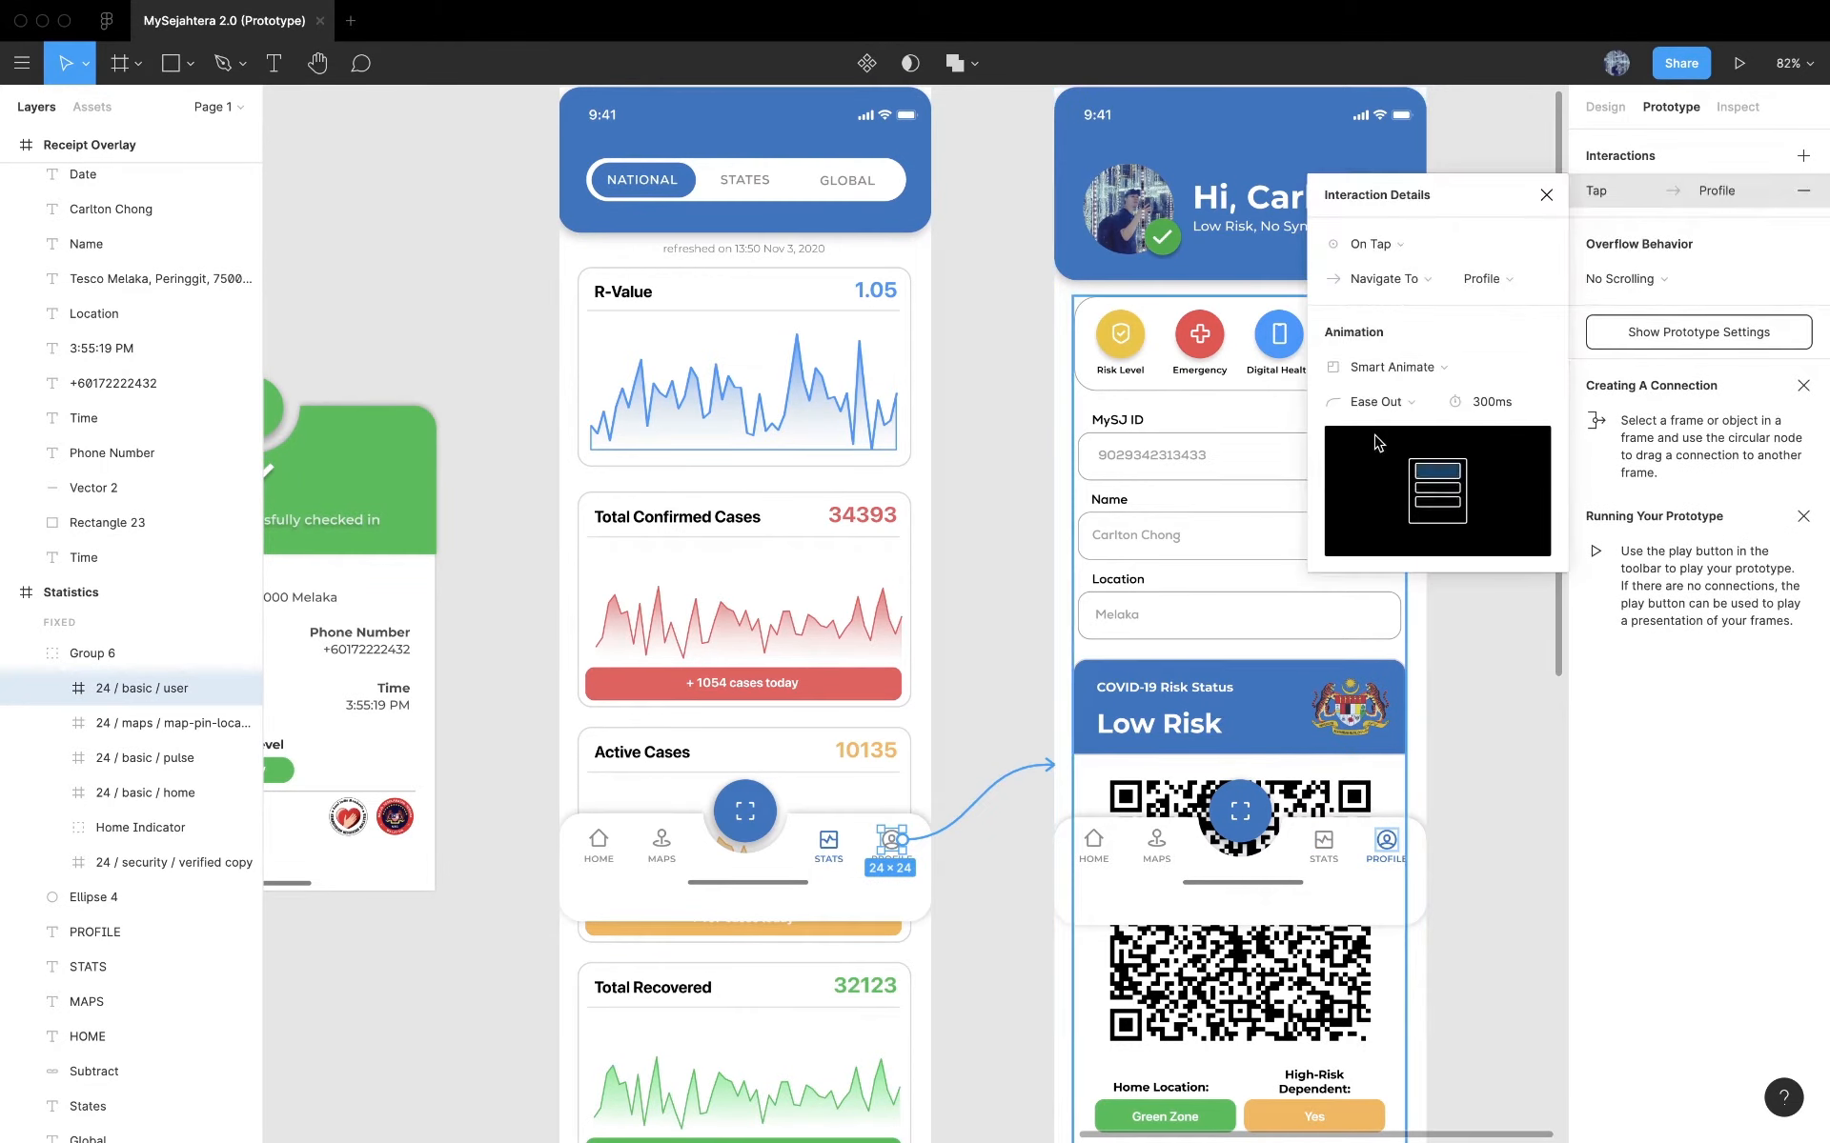
# - Link the home icon in the Profile frame's navigation bar to the Home frame
pyautogui.click(1089, 837)
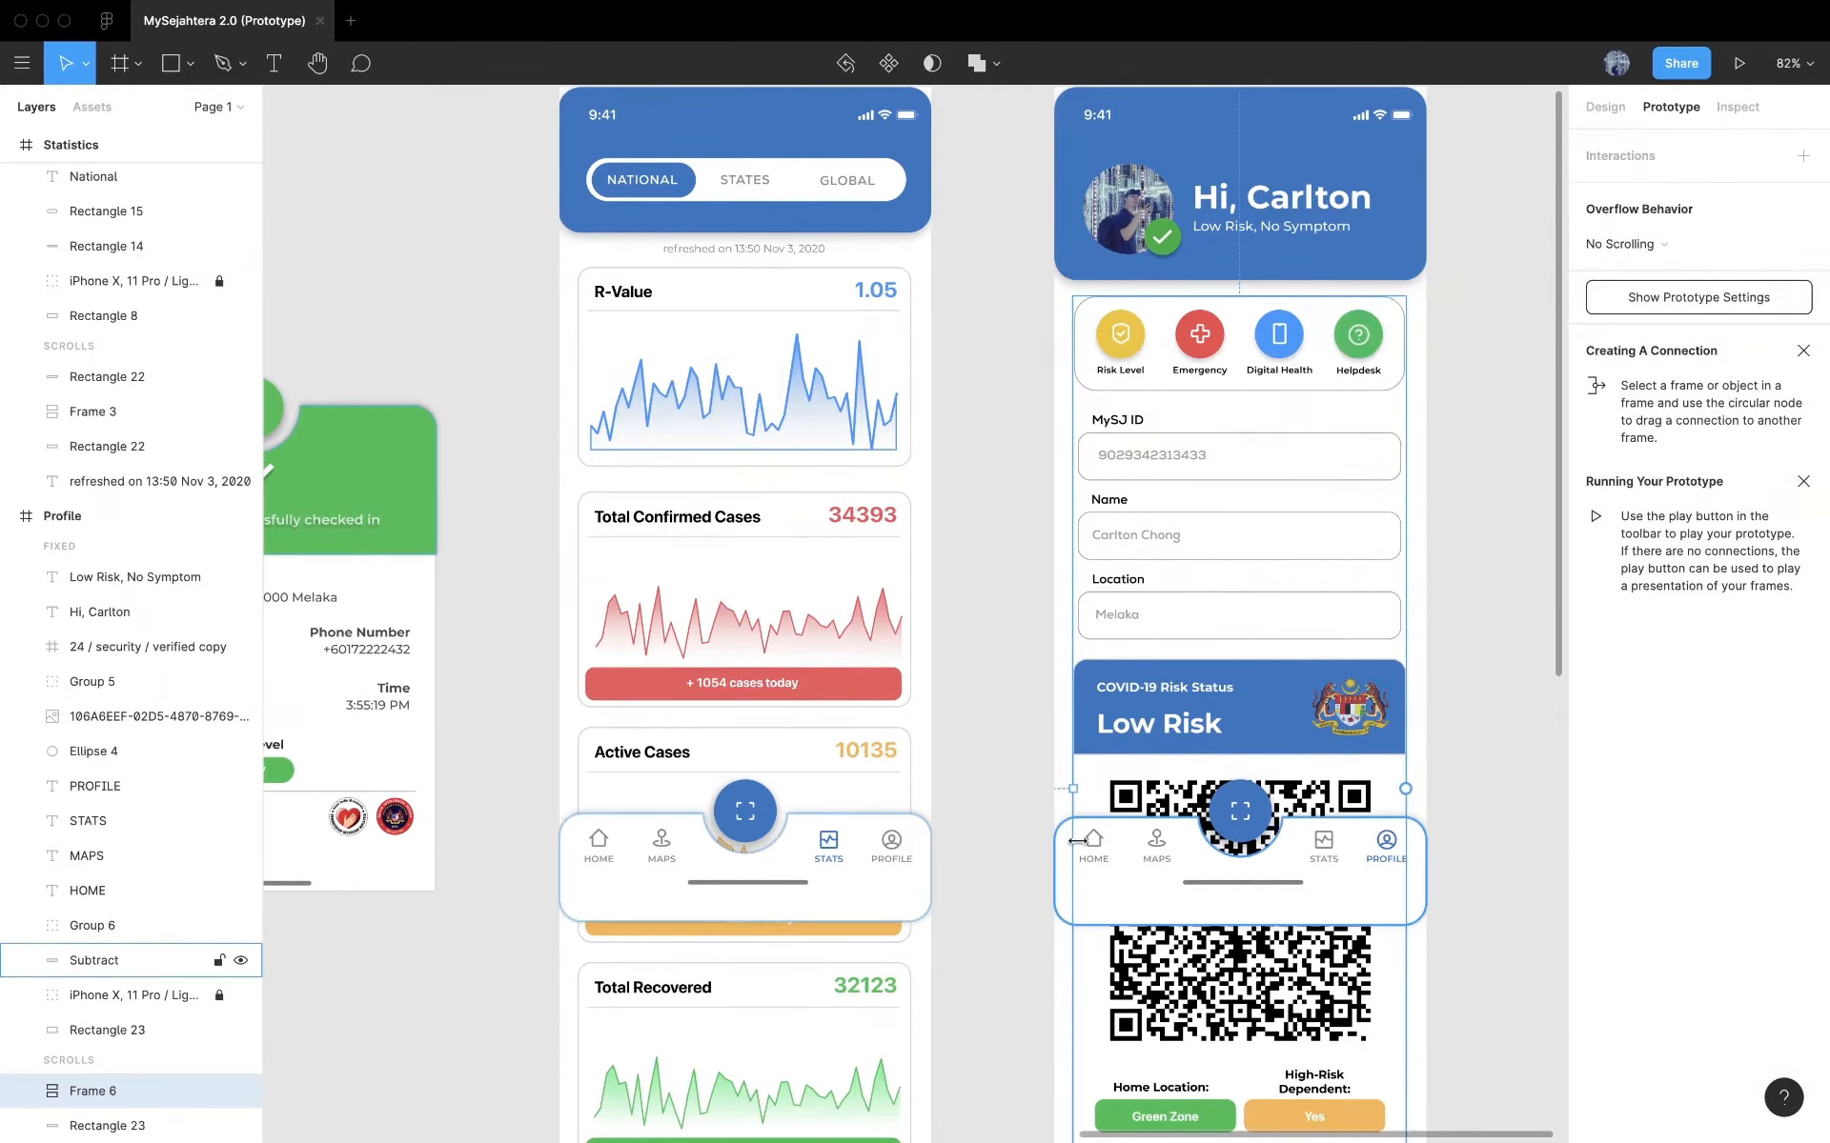
pyautogui.doubleClick(1098, 844)
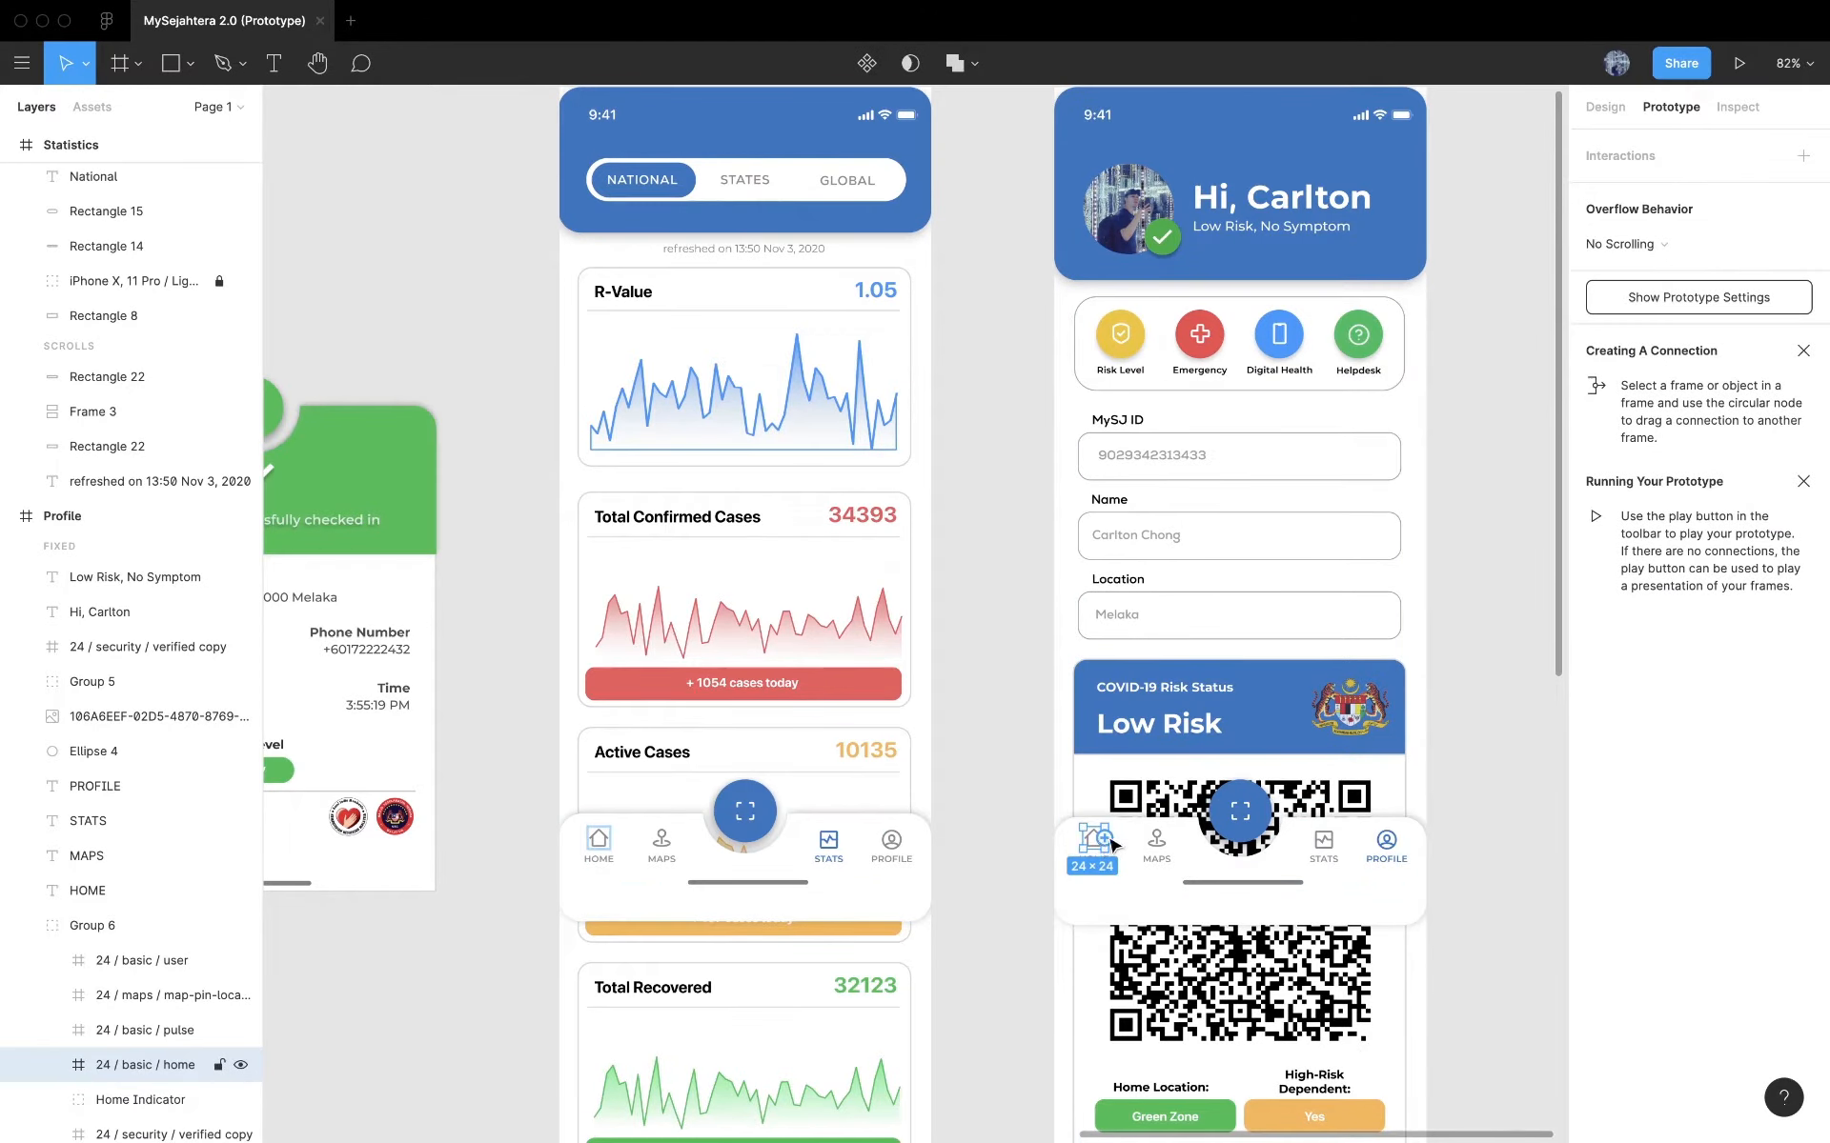
pyautogui.moveTo(1105, 839); pyautogui.dragTo(732, 776)
pyautogui.hscroll(-20, 729, 776)
pyautogui.hscroll(20, 922, 812)
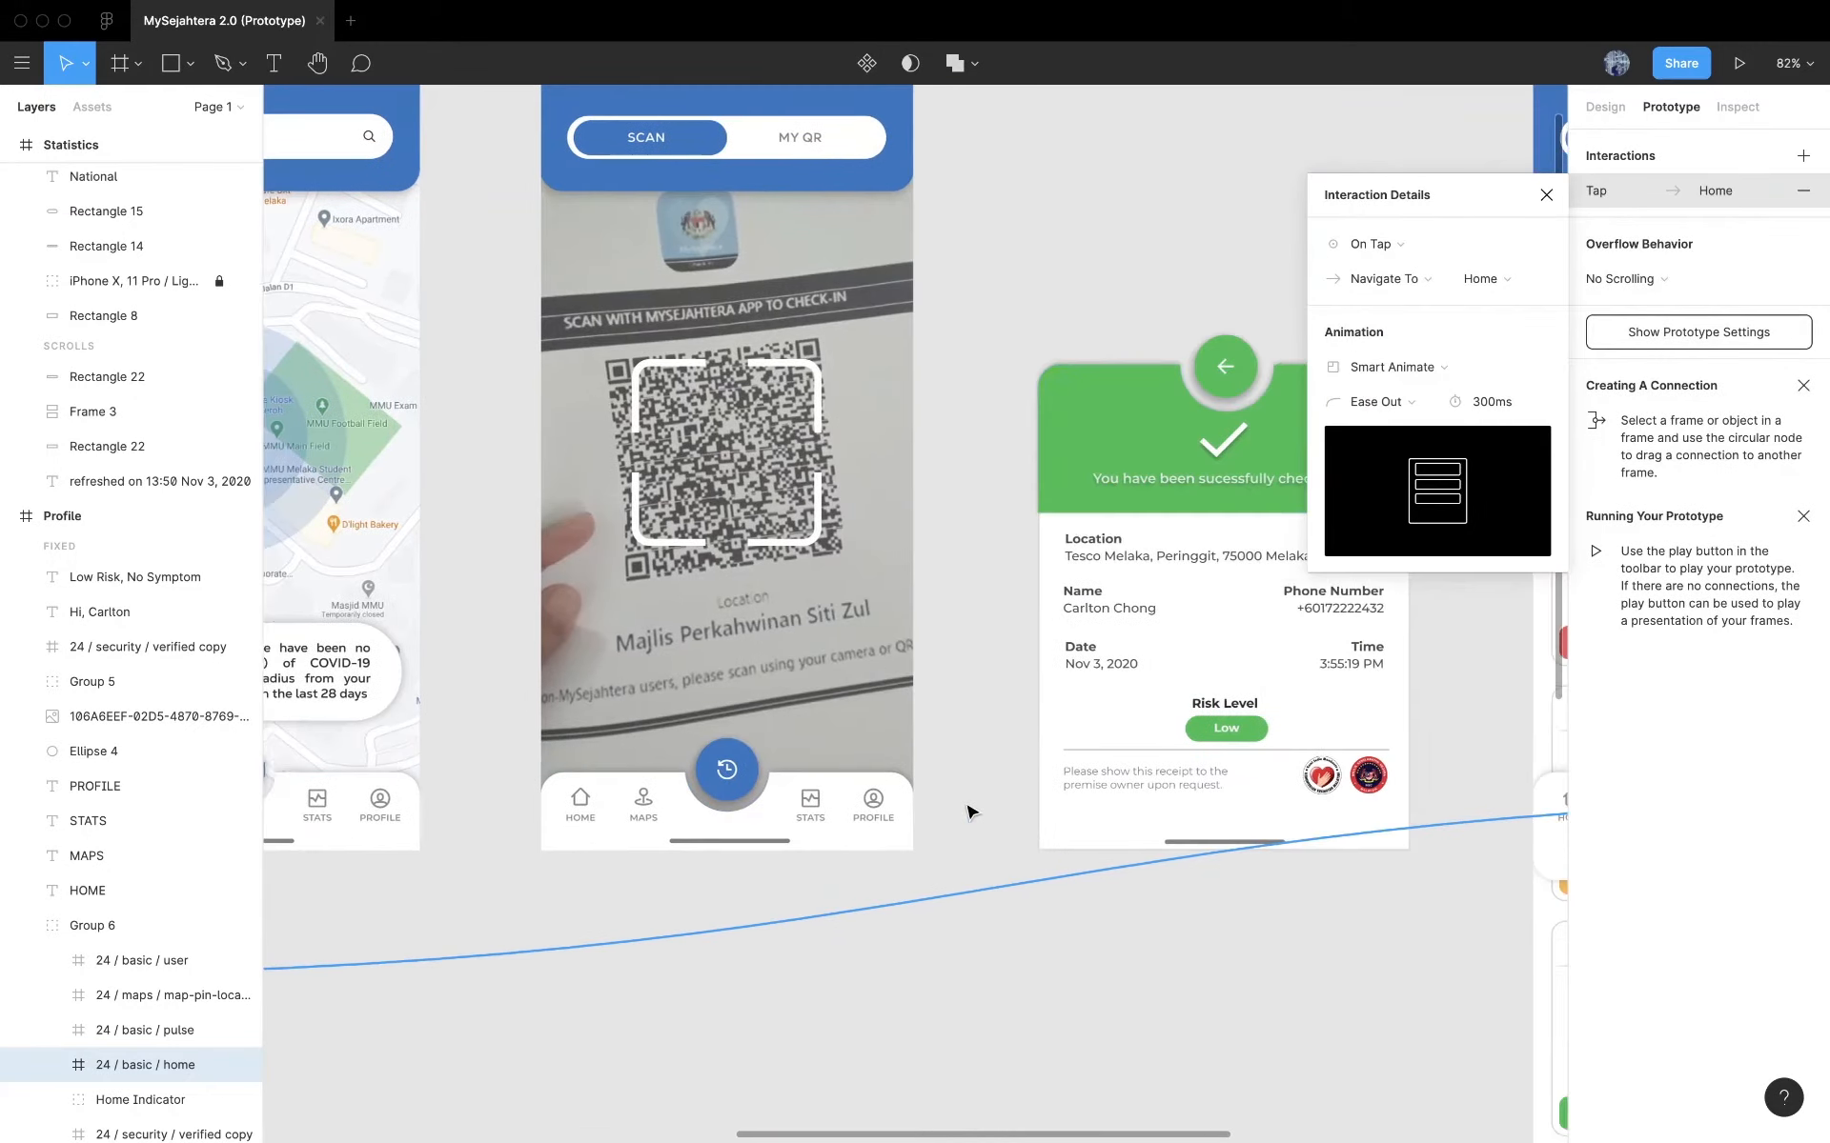
# - Link the maps icon in the Profile frame's navigation bar to the Hotspot frame
pyautogui.hscroll(3, 983, 798)
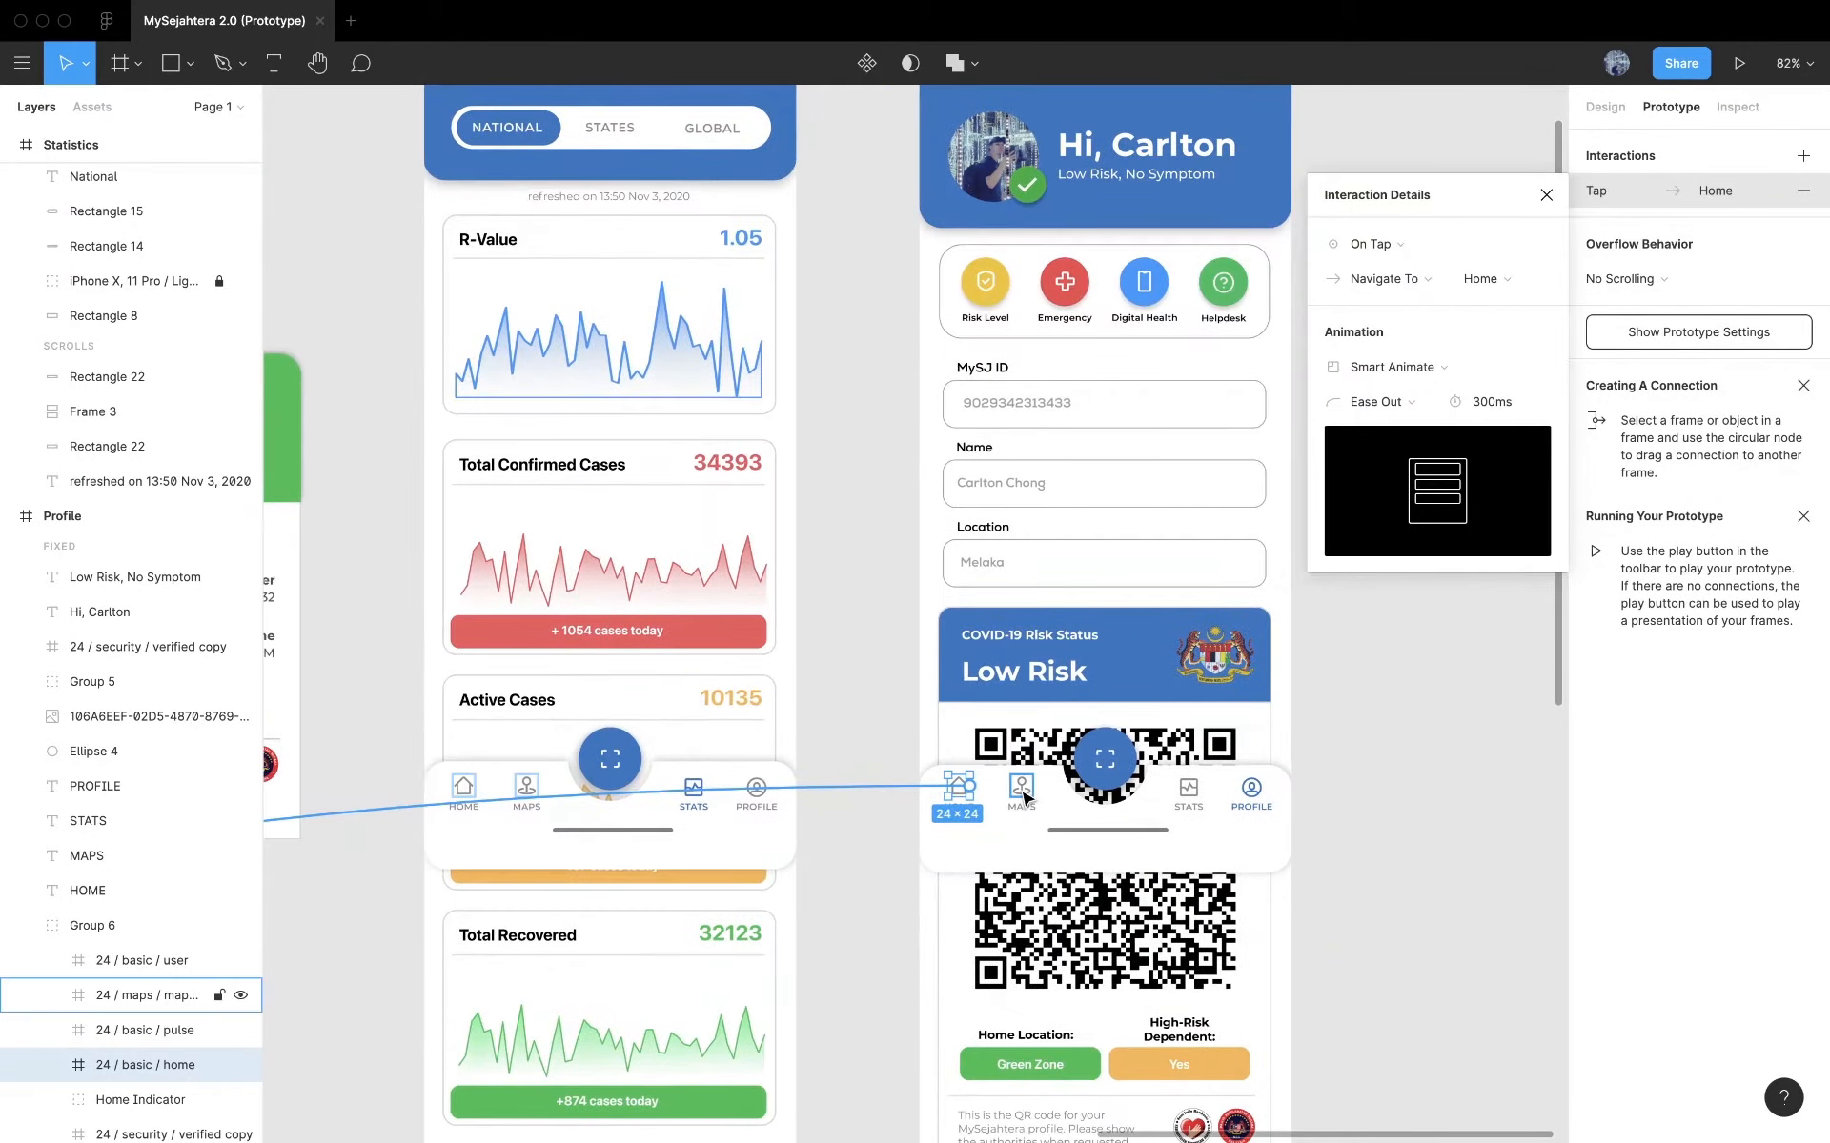
pyautogui.click(1024, 797)
pyautogui.hscroll(-20, 861, 715)
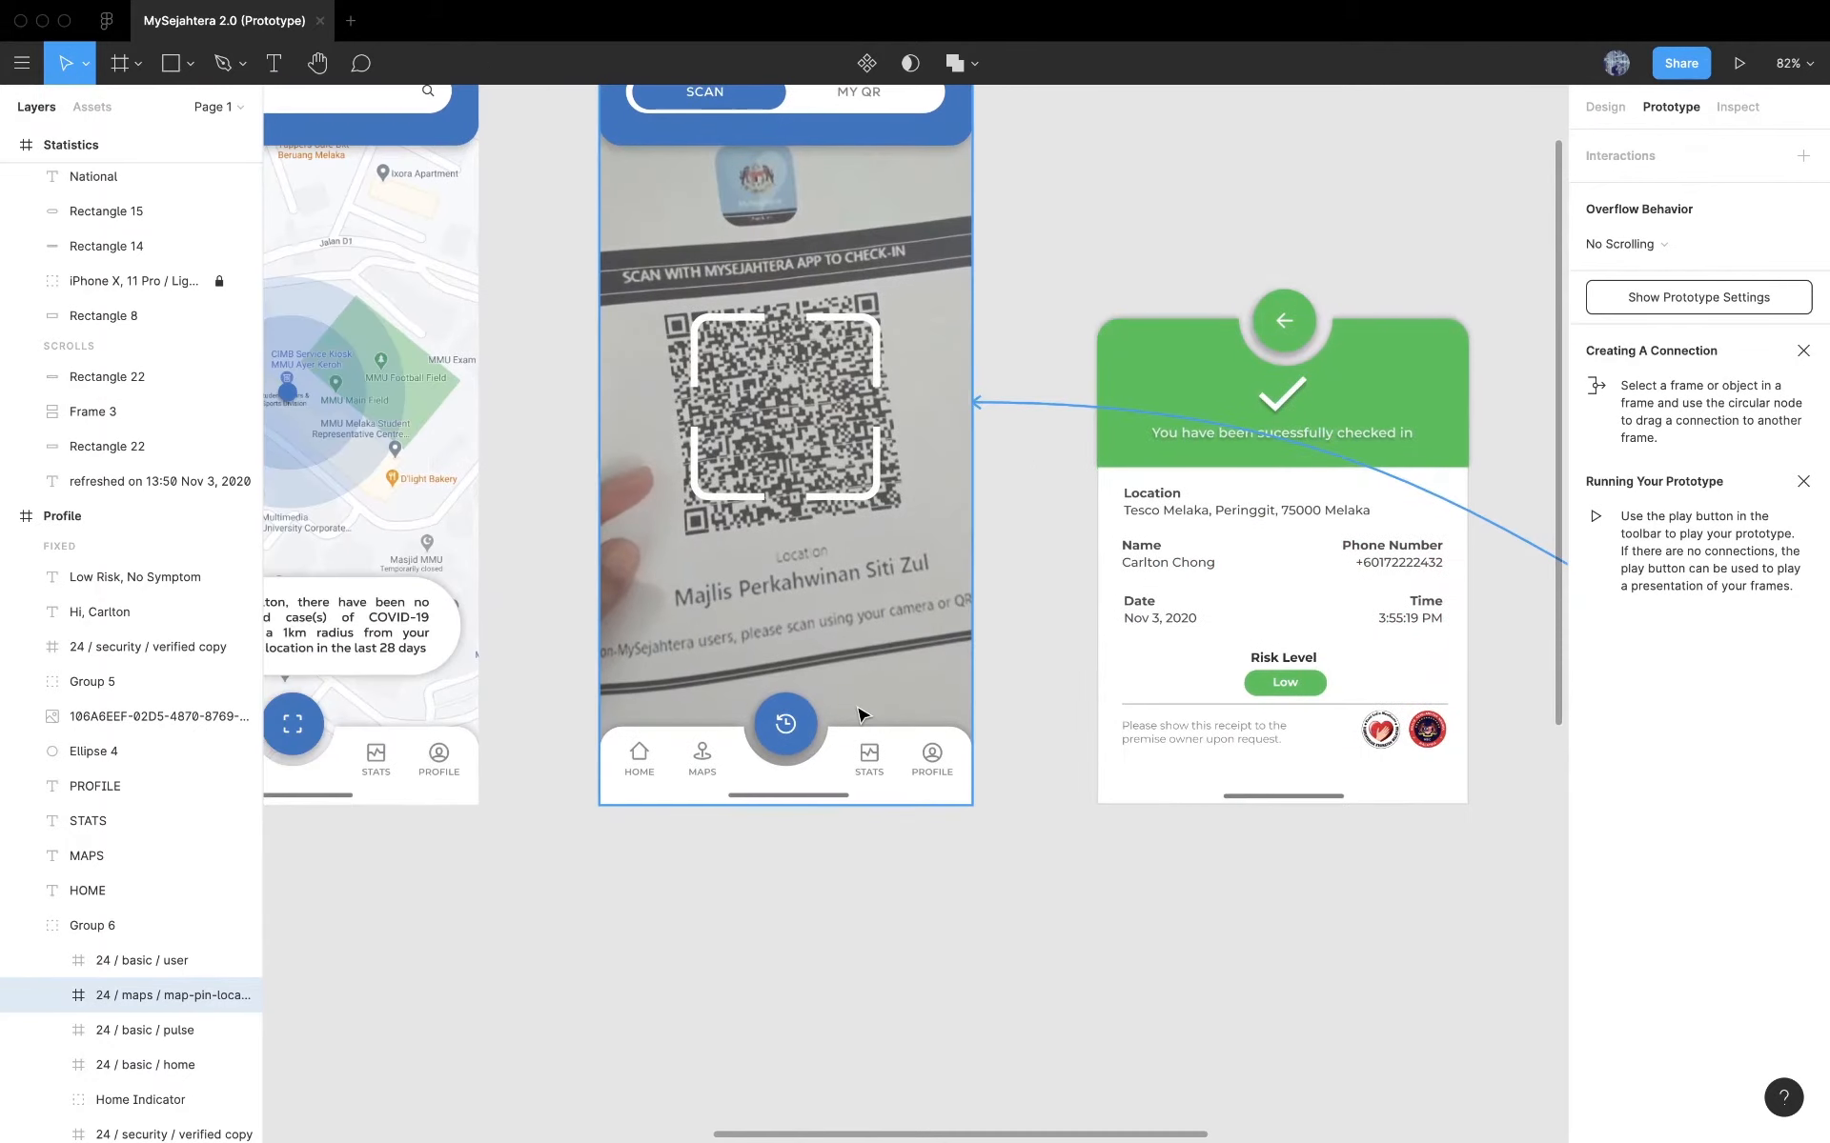
pyautogui.hscroll(20, 860, 715)
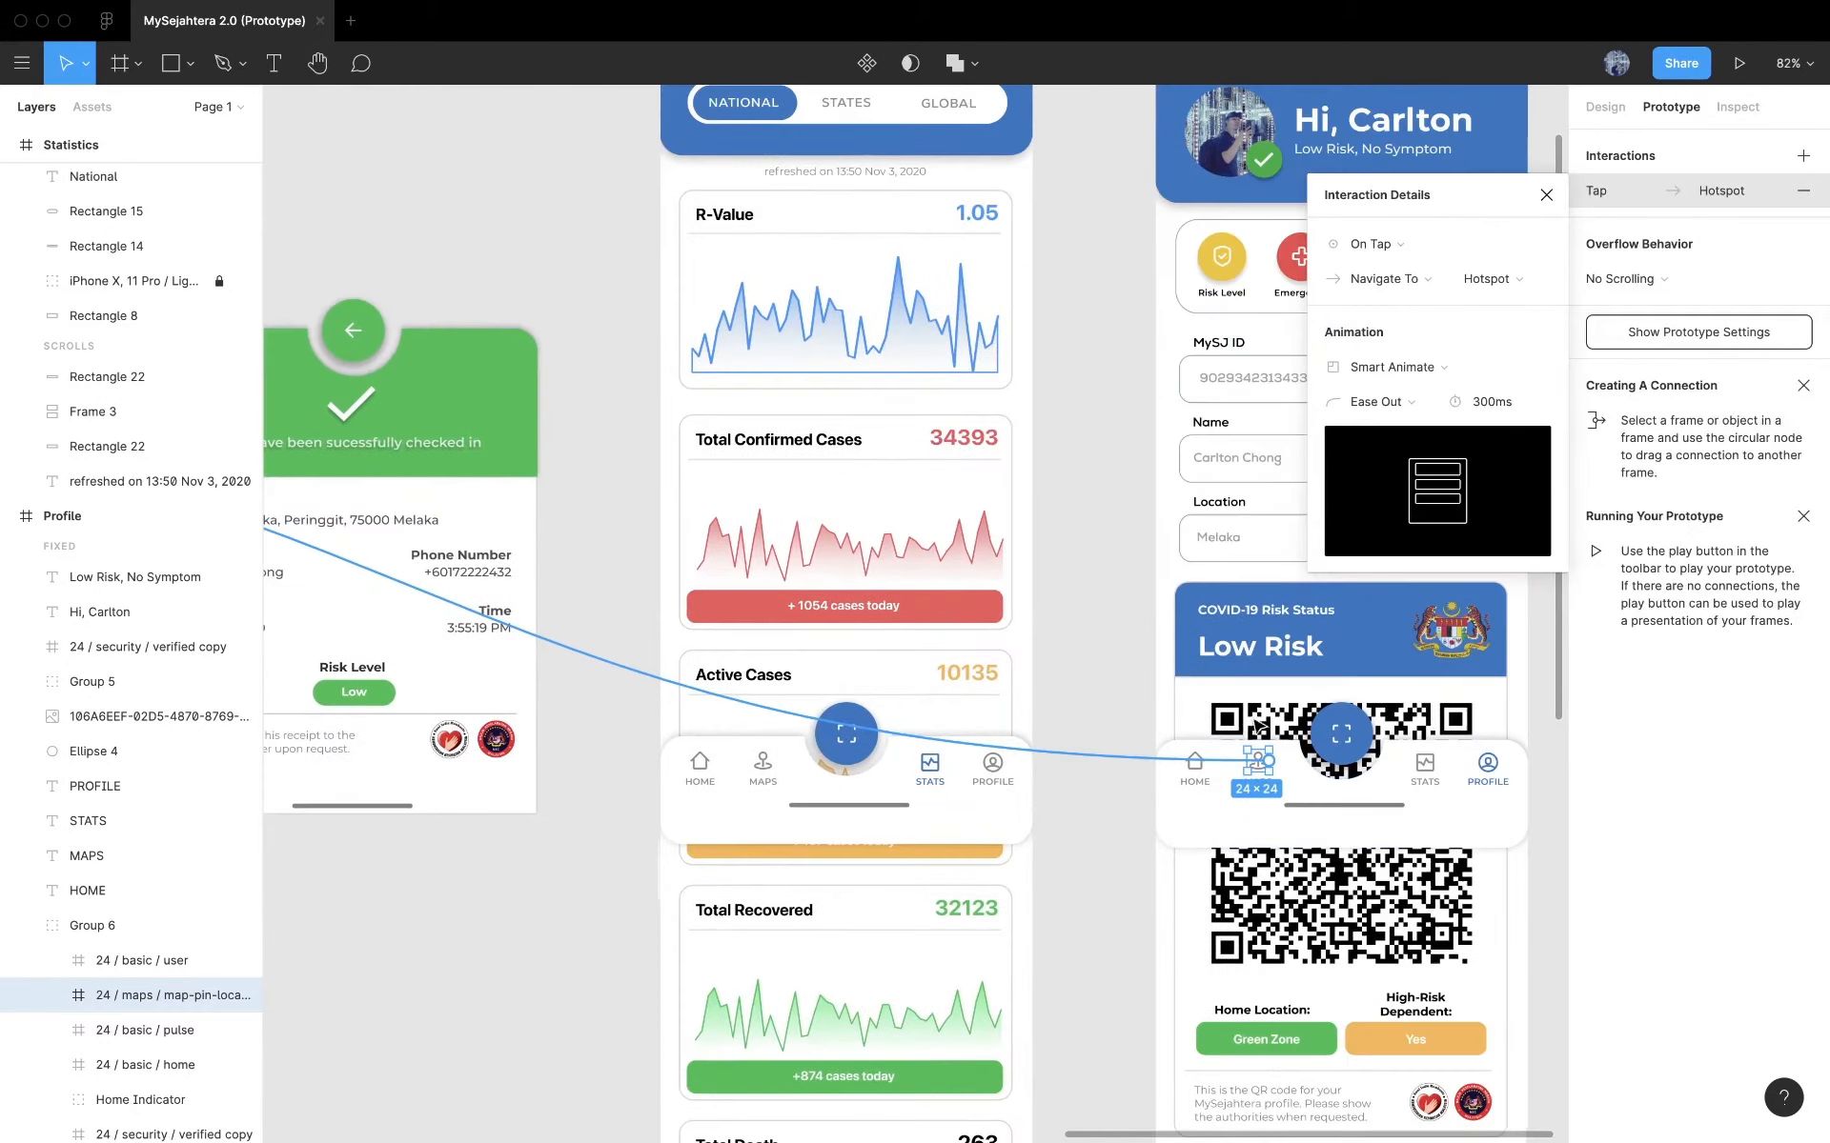
# - Link the round scan button on the Profile frame to the Check In frame
pyautogui.hscroll(1, 1259, 727)
pyautogui.click(1363, 739)
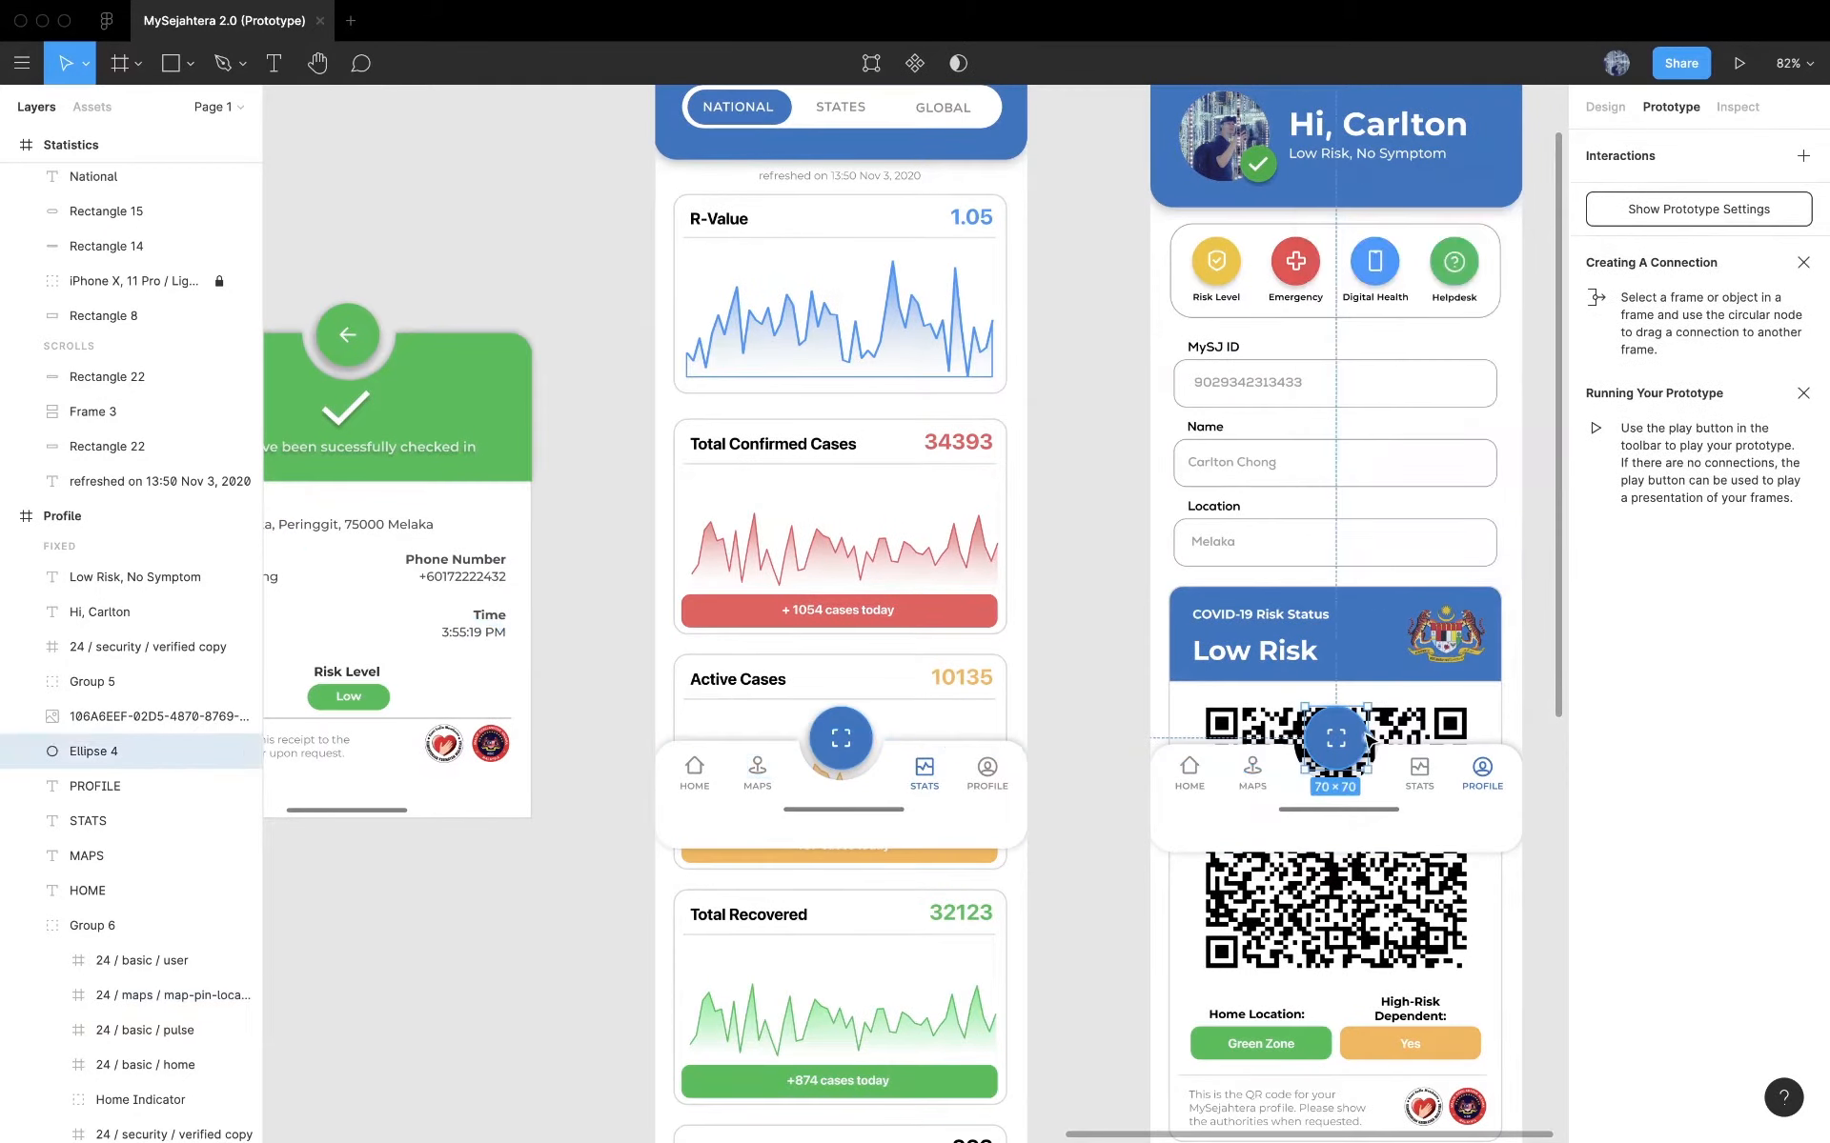
pyautogui.hscroll(-13, 1083, 632)
pyautogui.moveTo(1368, 739); pyautogui.dragTo(1029, 608)
pyautogui.hscroll(12, 1029, 608)
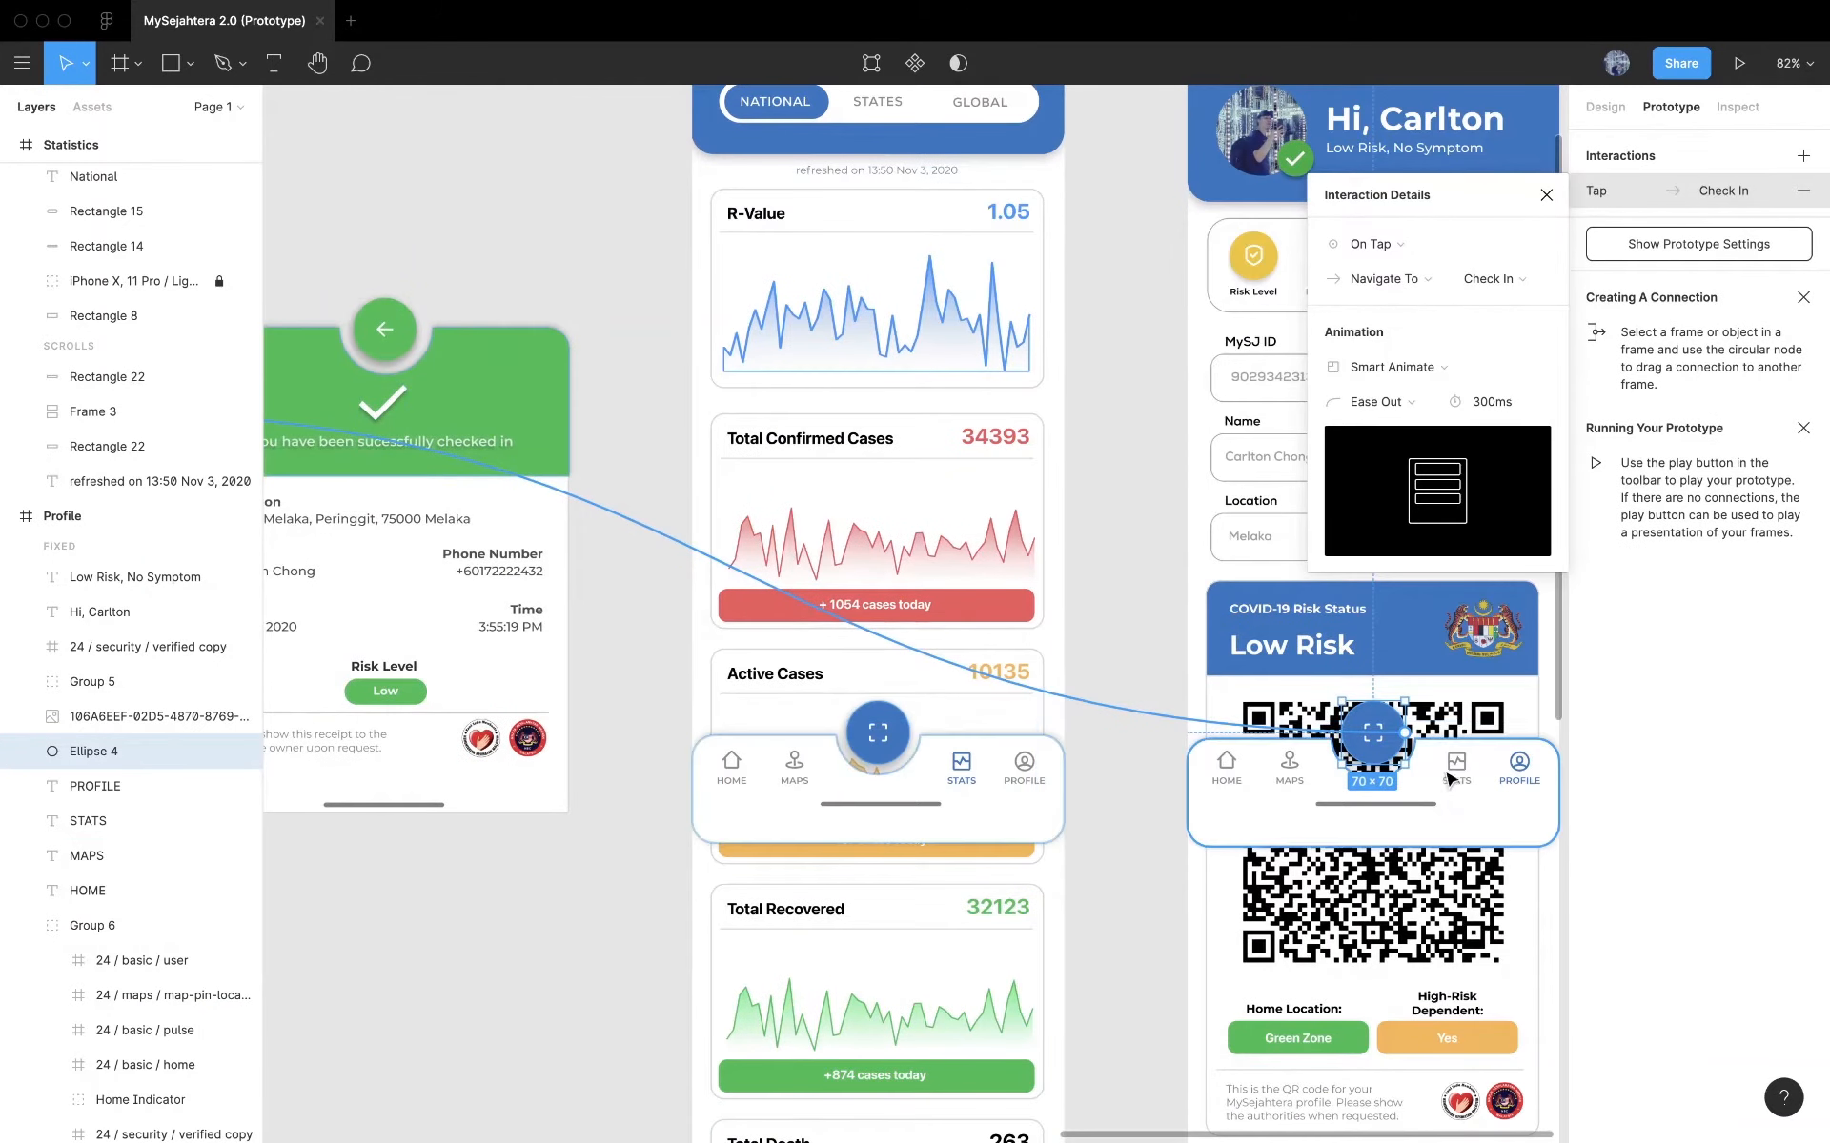
# - Link the stats icon in the Profile frame's navigation bar to the Statistics frame and clear the selection
pyautogui.click(1465, 770)
pyautogui.click(1465, 770)
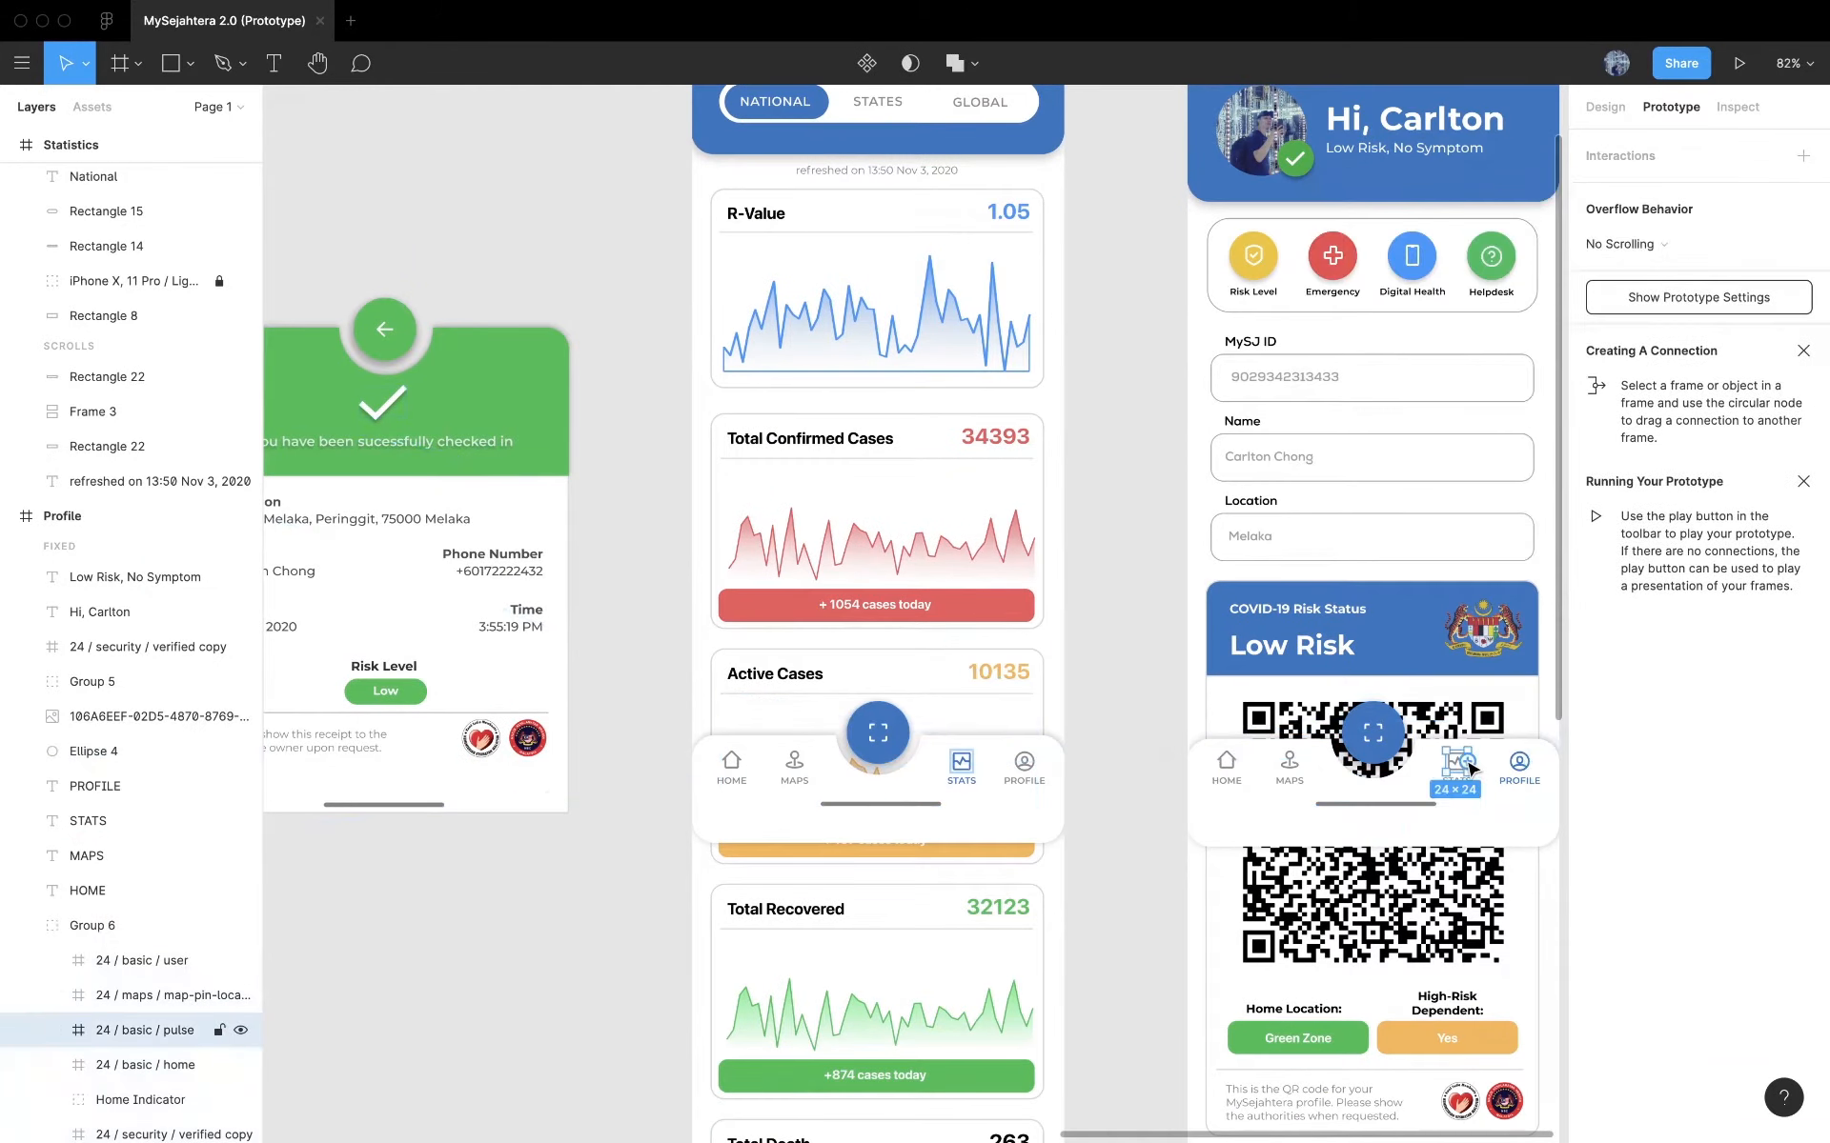
pyautogui.moveTo(1469, 762); pyautogui.dragTo(951, 575)
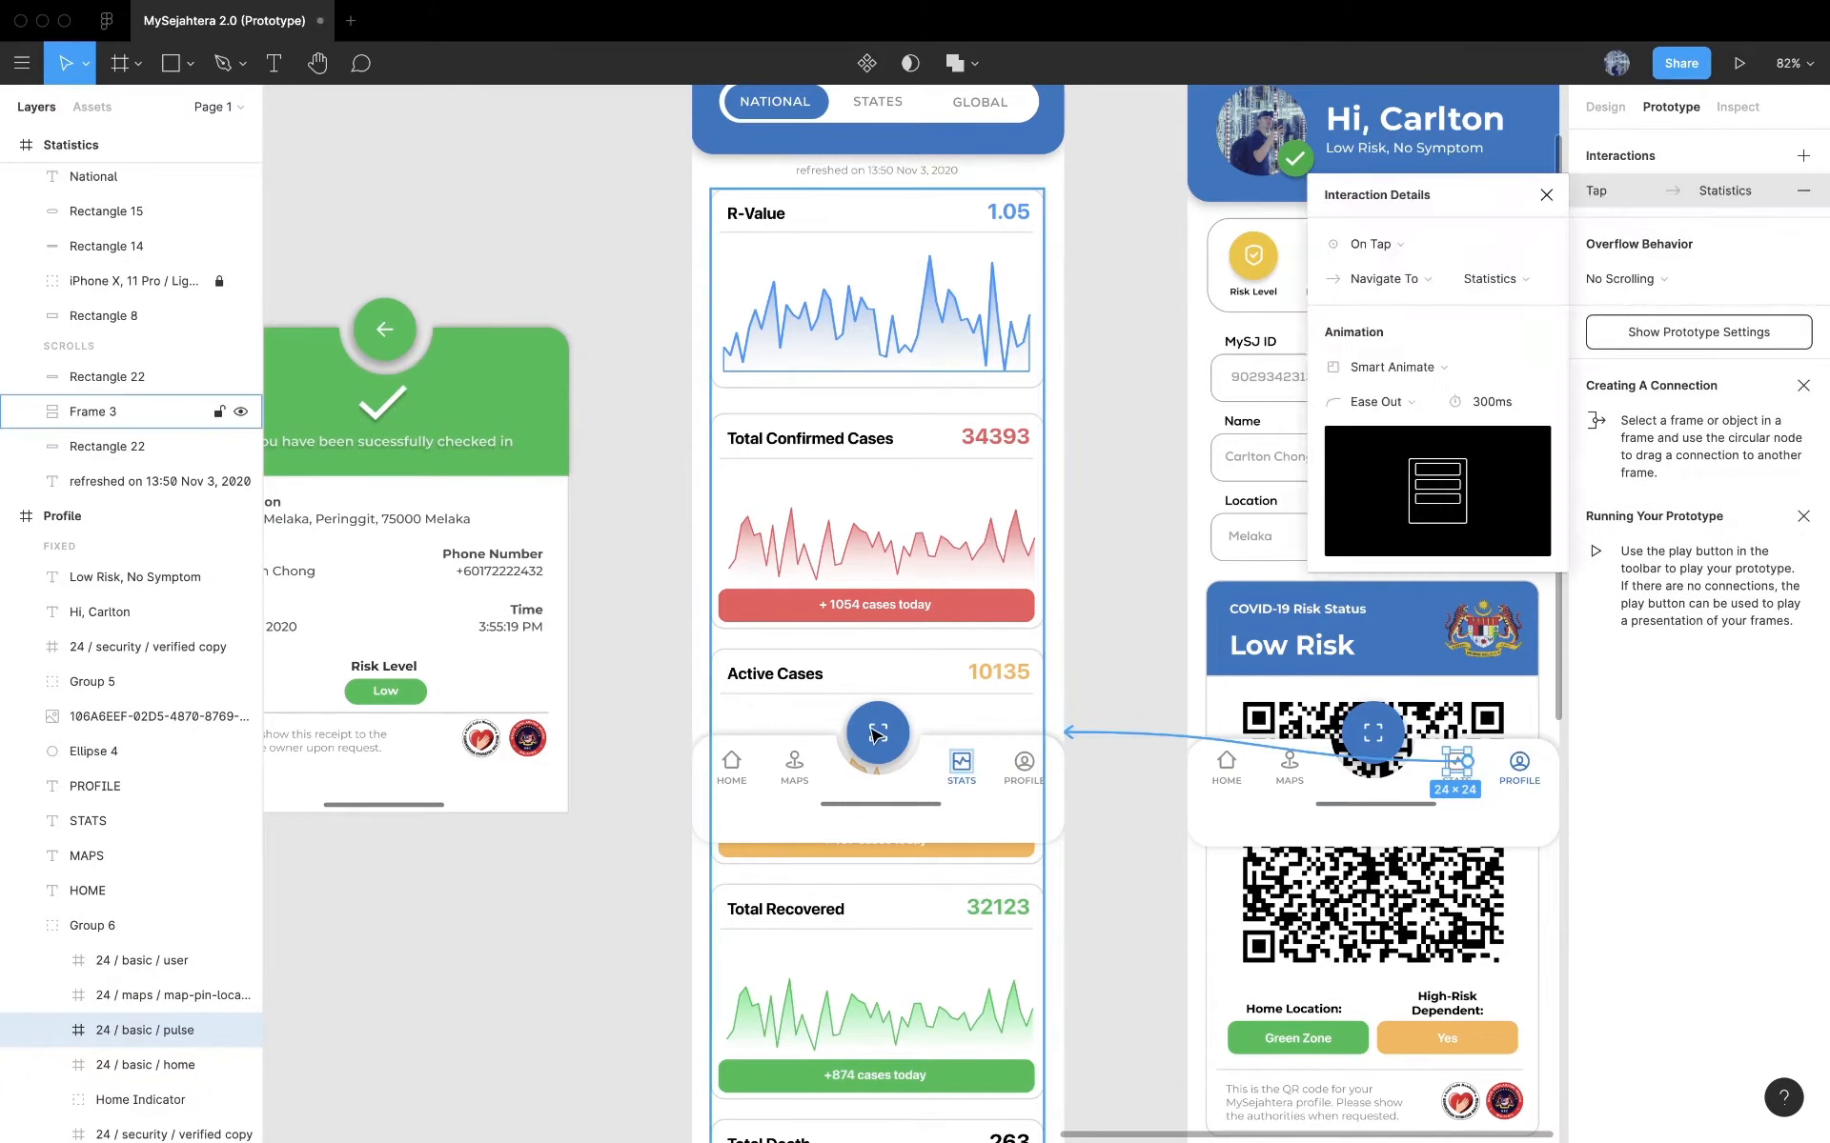
pyautogui.click(787, 770)
pyautogui.click(1155, 602)
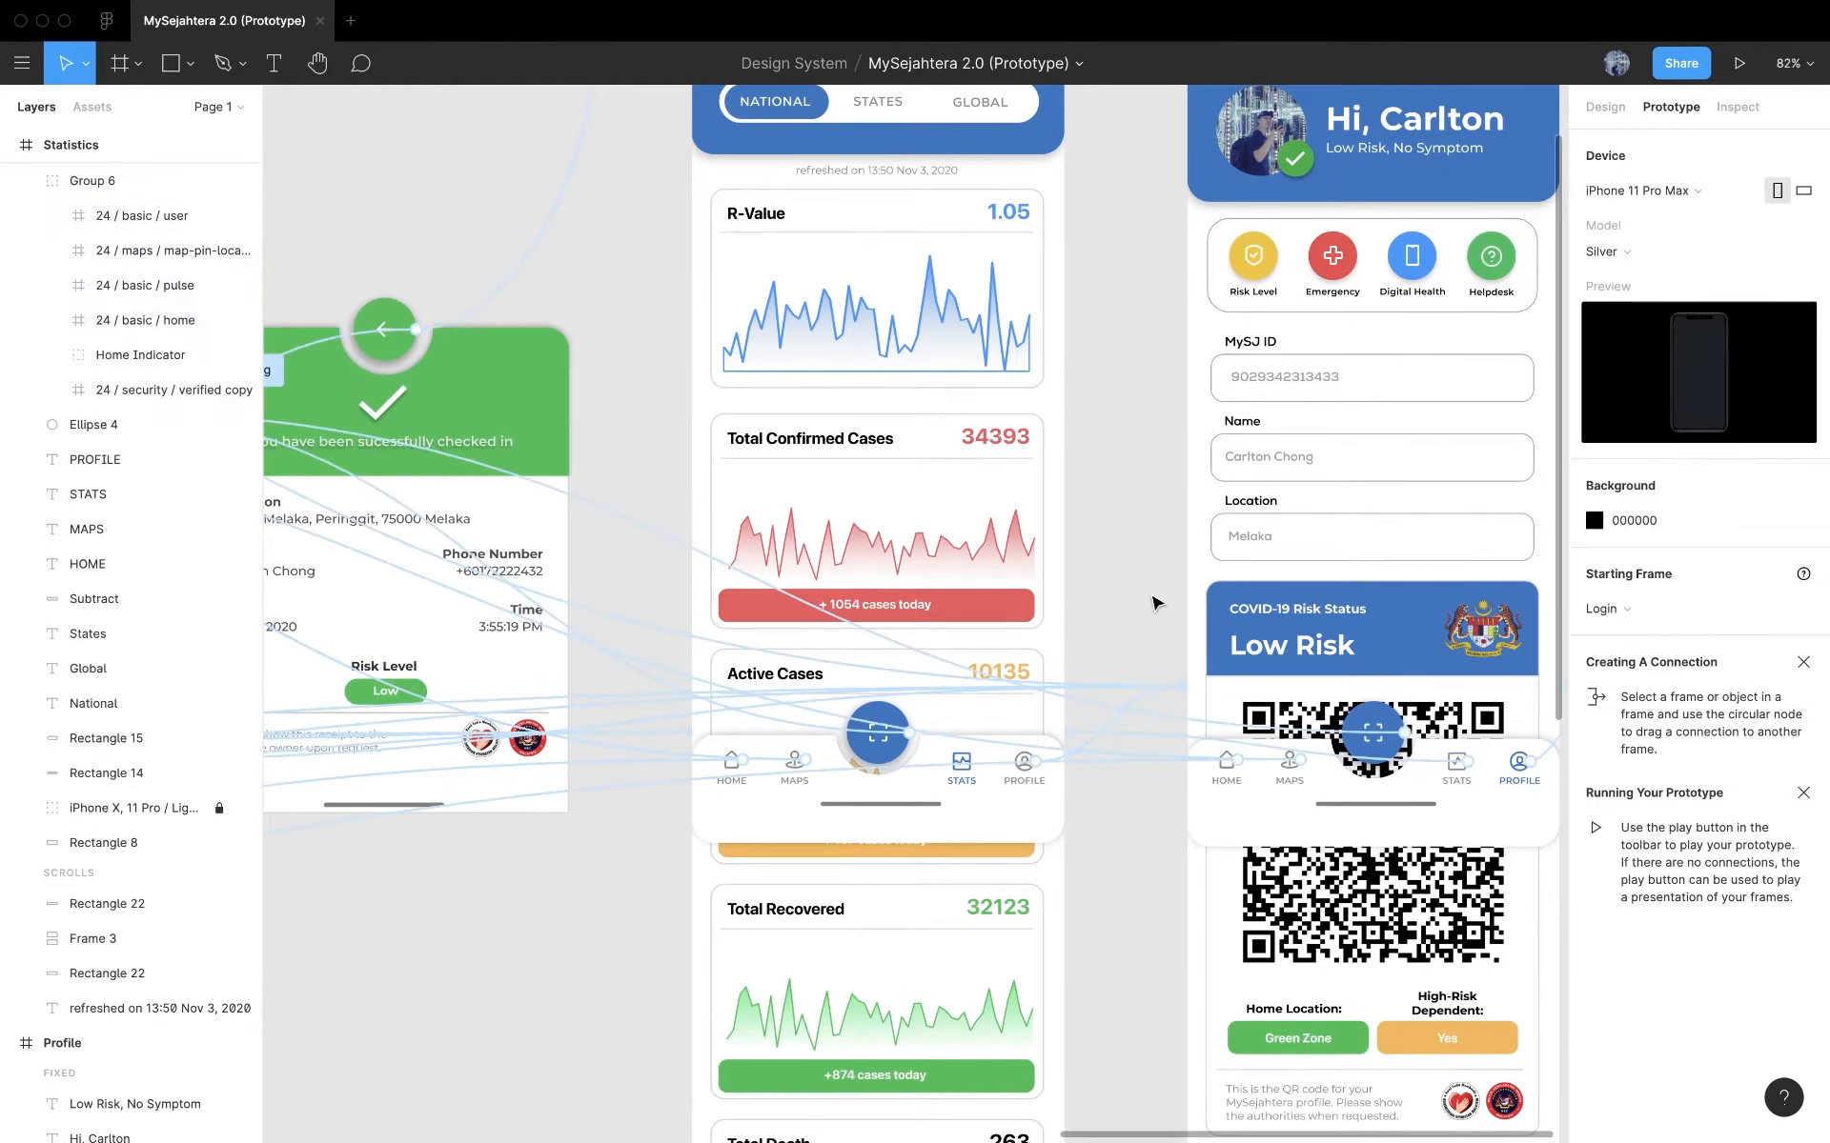
# - Link the red Sign Out button at the end of the Profile frame to the Login frame
pyautogui.scroll(-5, 1155, 602)
pyautogui.scroll(-2, 1155, 602)
pyautogui.hscroll(-2, 1155, 602)
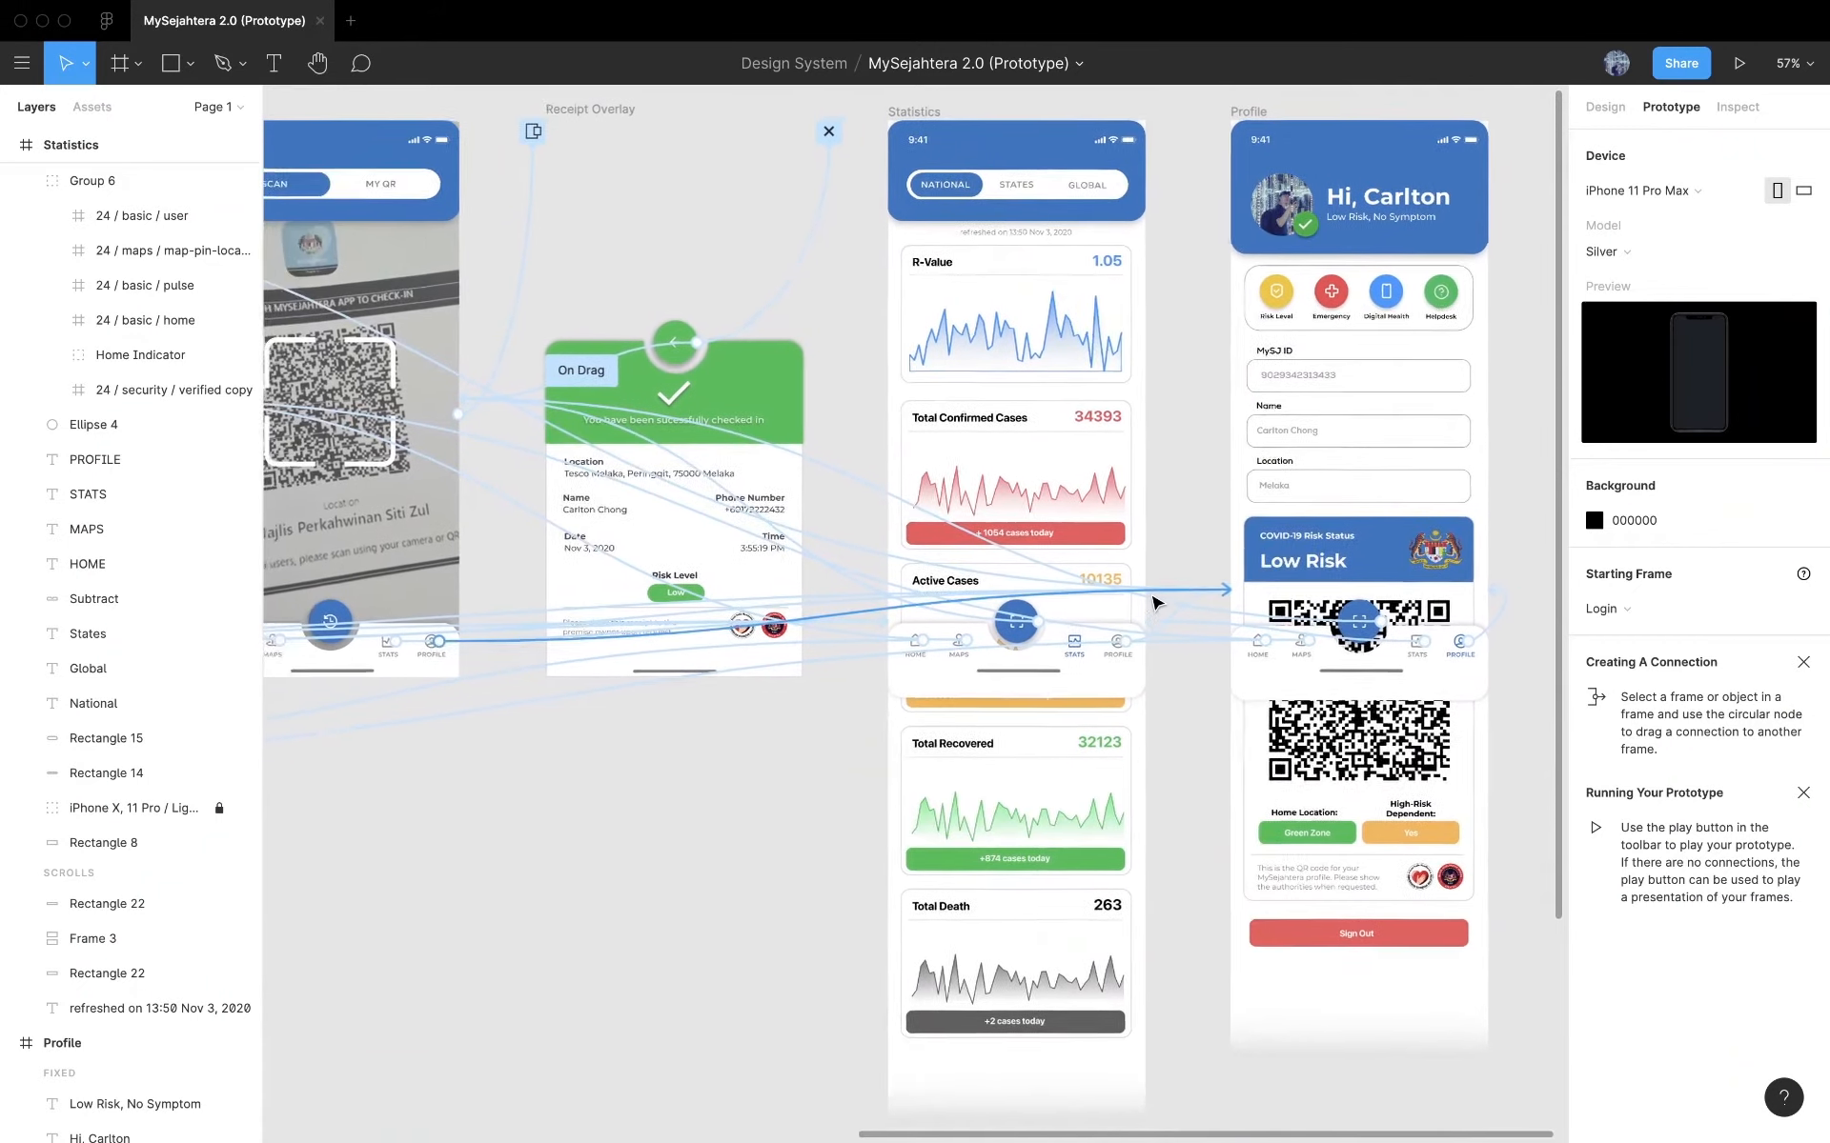
pyautogui.click(1315, 939)
pyautogui.doubleClick(1319, 935)
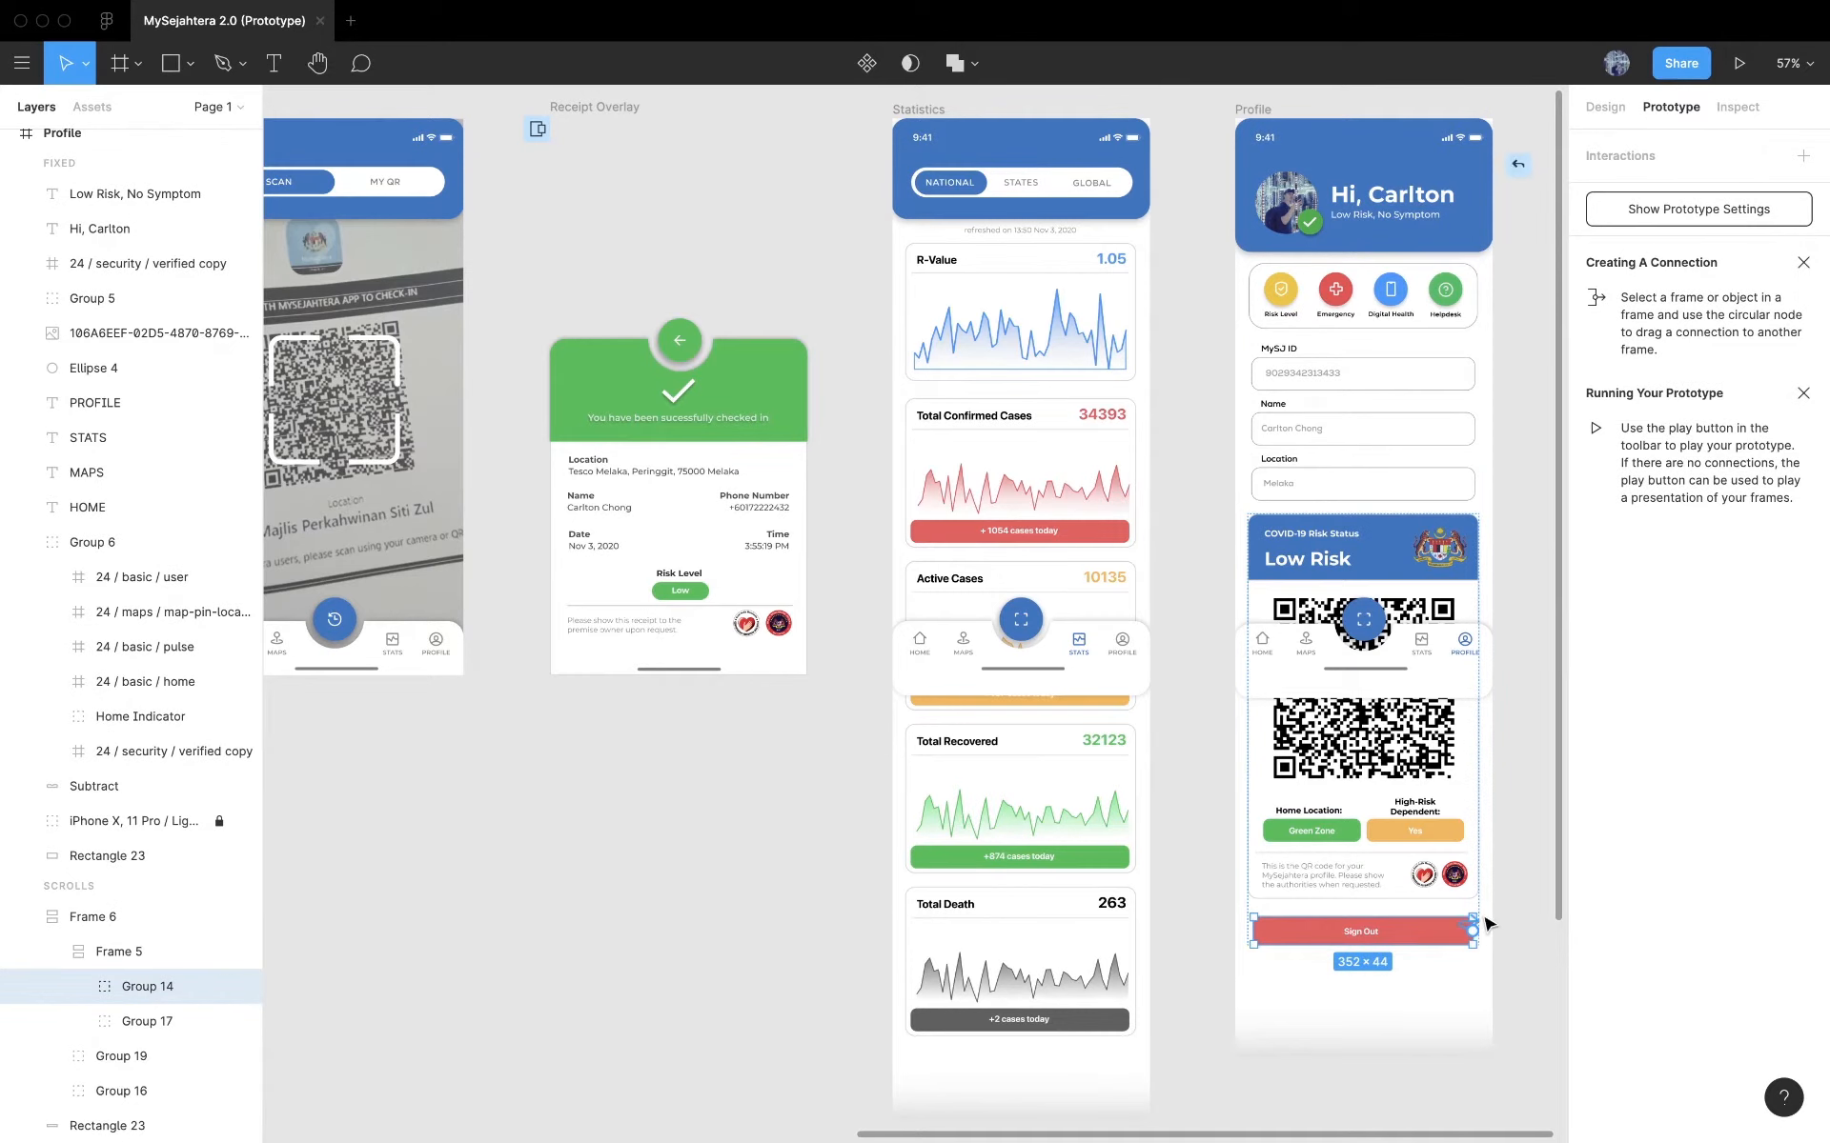
pyautogui.moveTo(1473, 929); pyautogui.dragTo(964, 610)
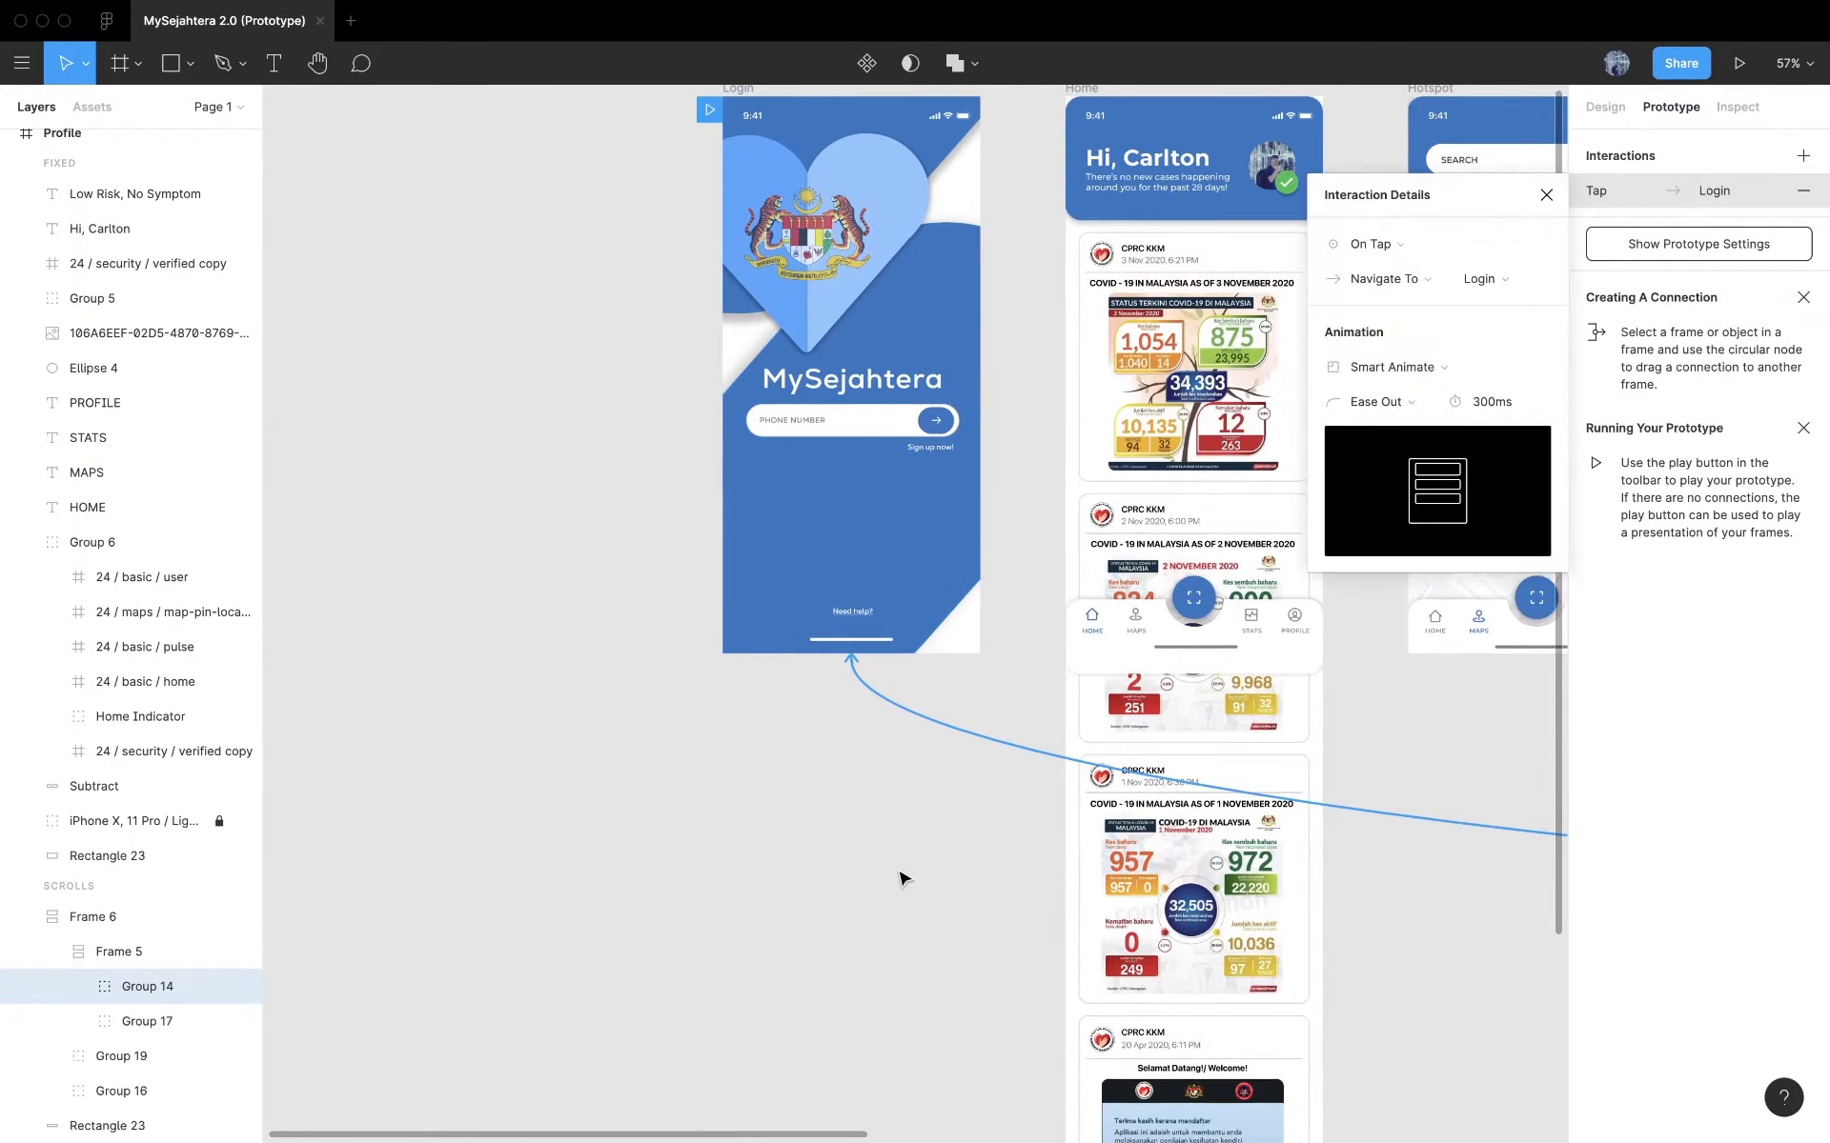
pyautogui.hscroll(10, 902, 877)
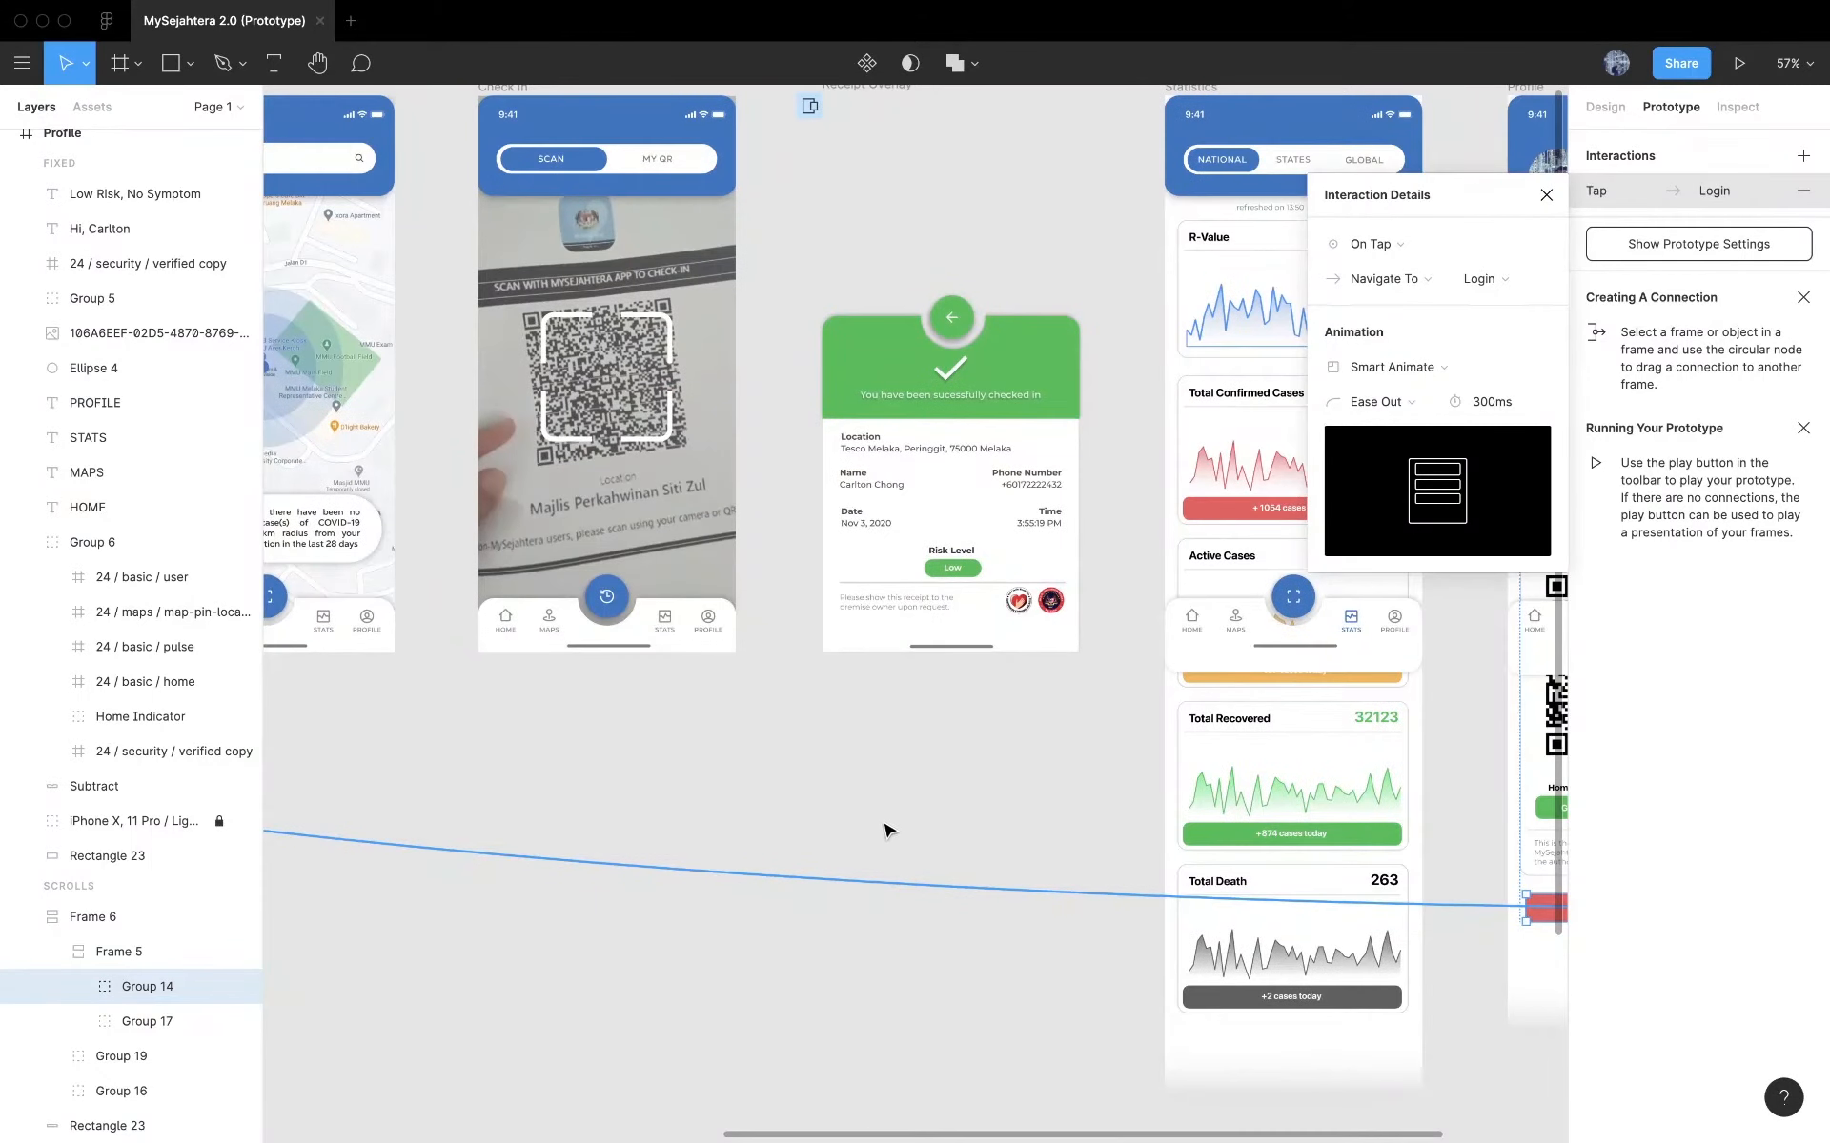
# - Present the prototype from its Login starting frame
pyautogui.click(920, 821)
pyautogui.hscroll(4, 1111, 482)
pyautogui.scroll(3, 1112, 482)
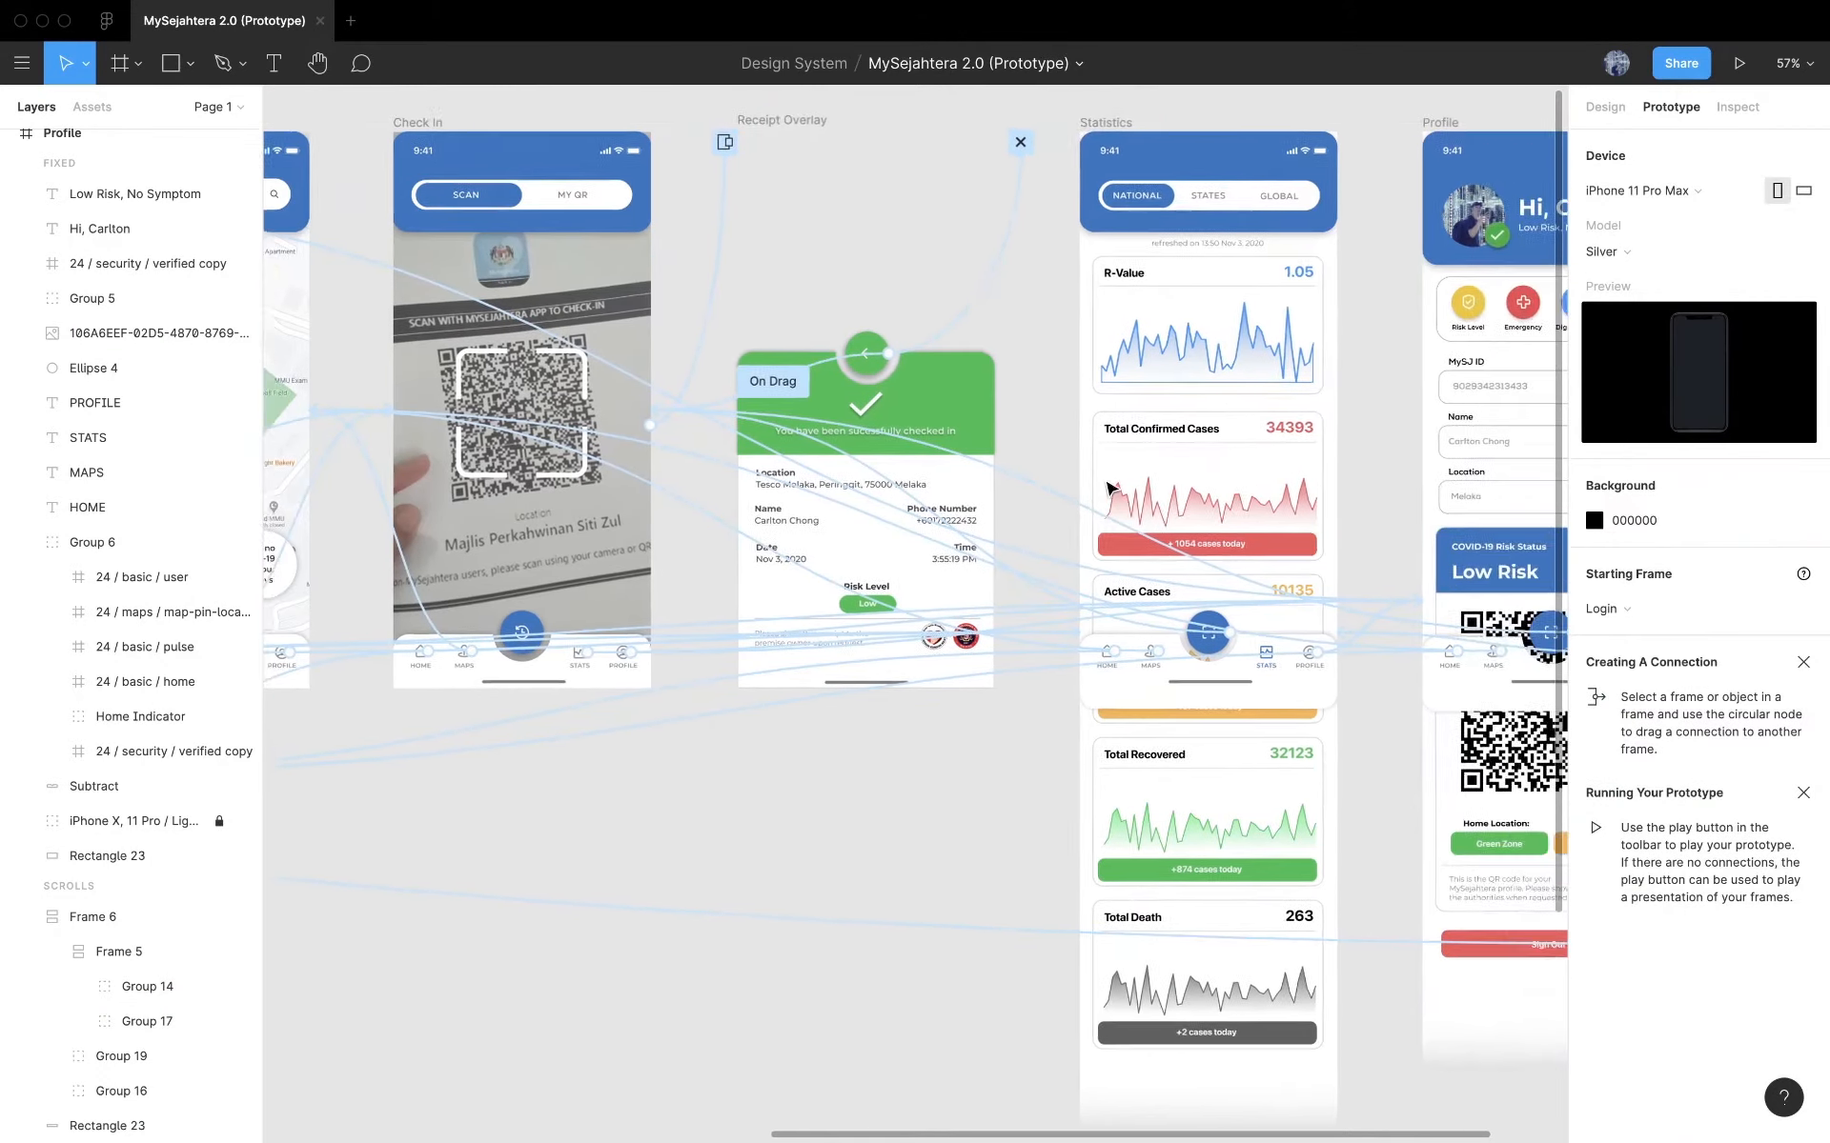
pyautogui.scroll(-5, 1108, 489)
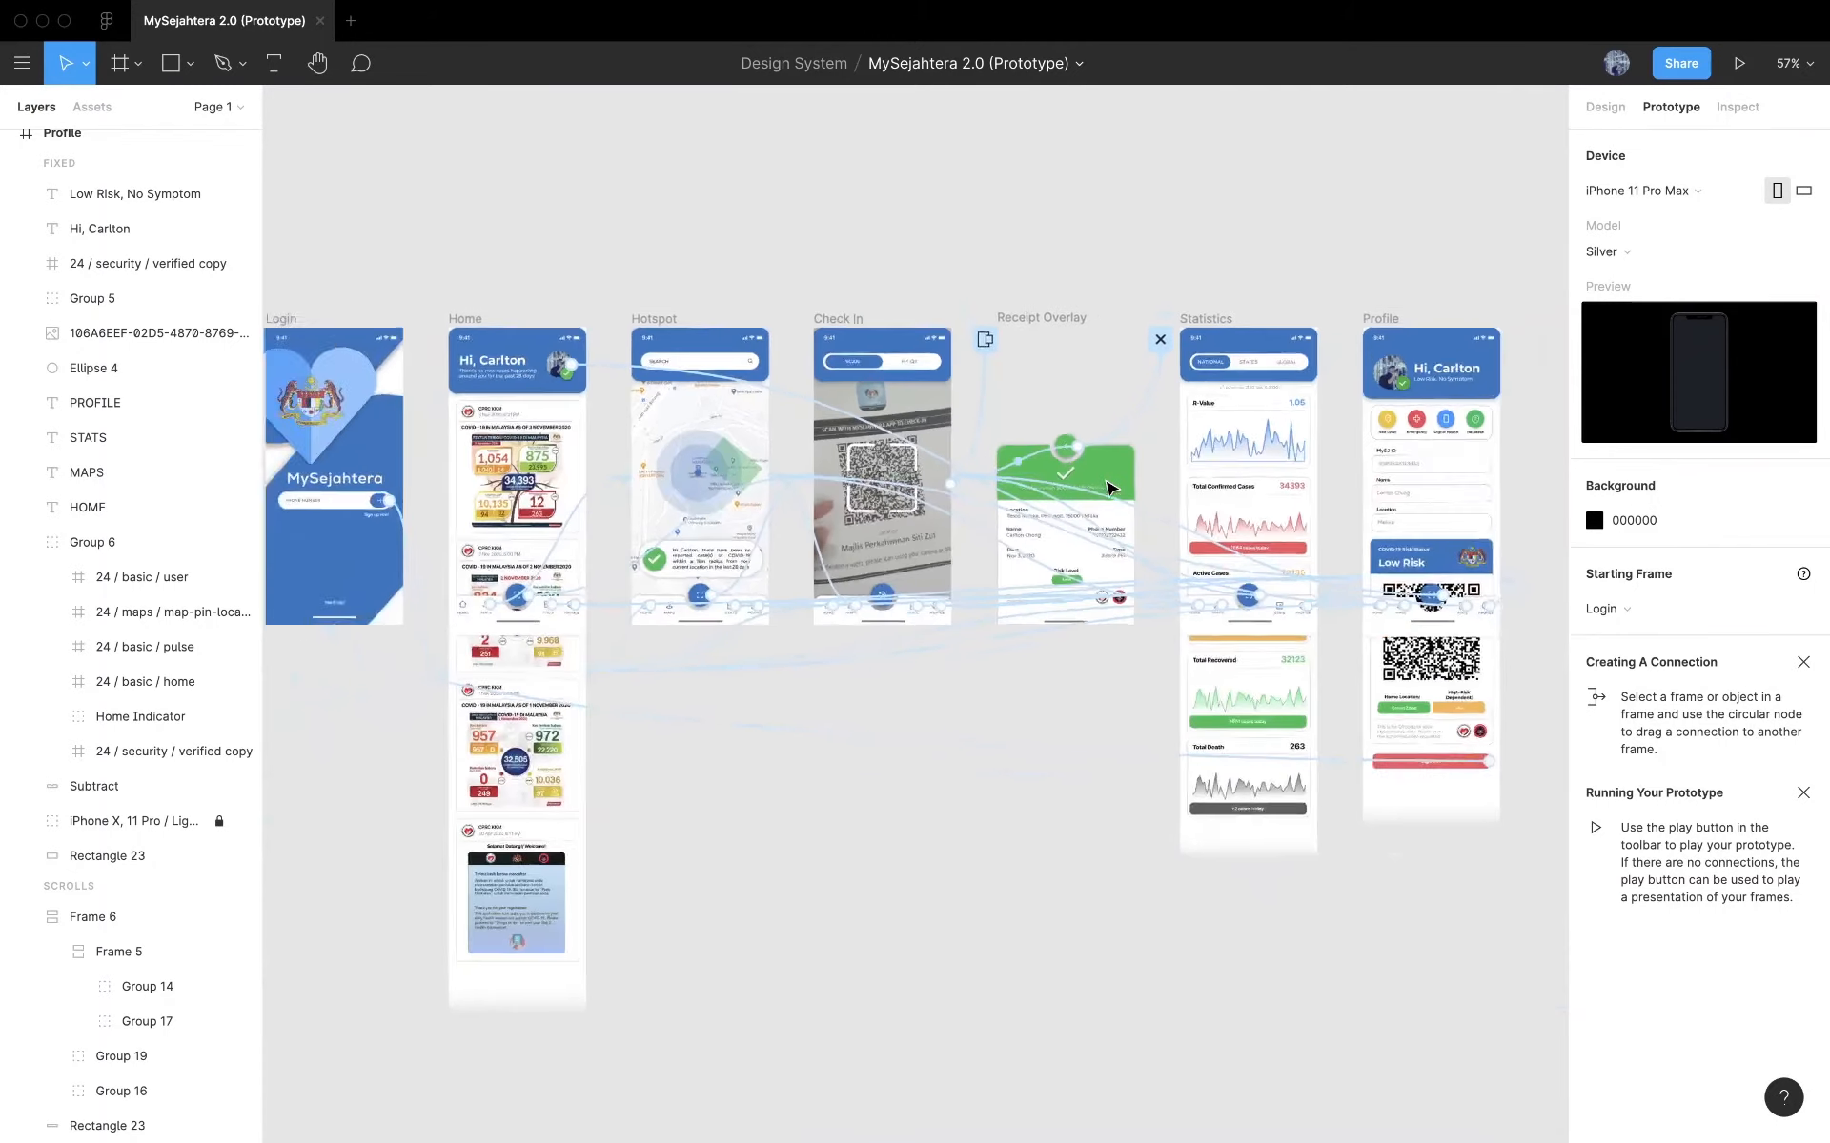
pyautogui.scroll(-2, 1111, 489)
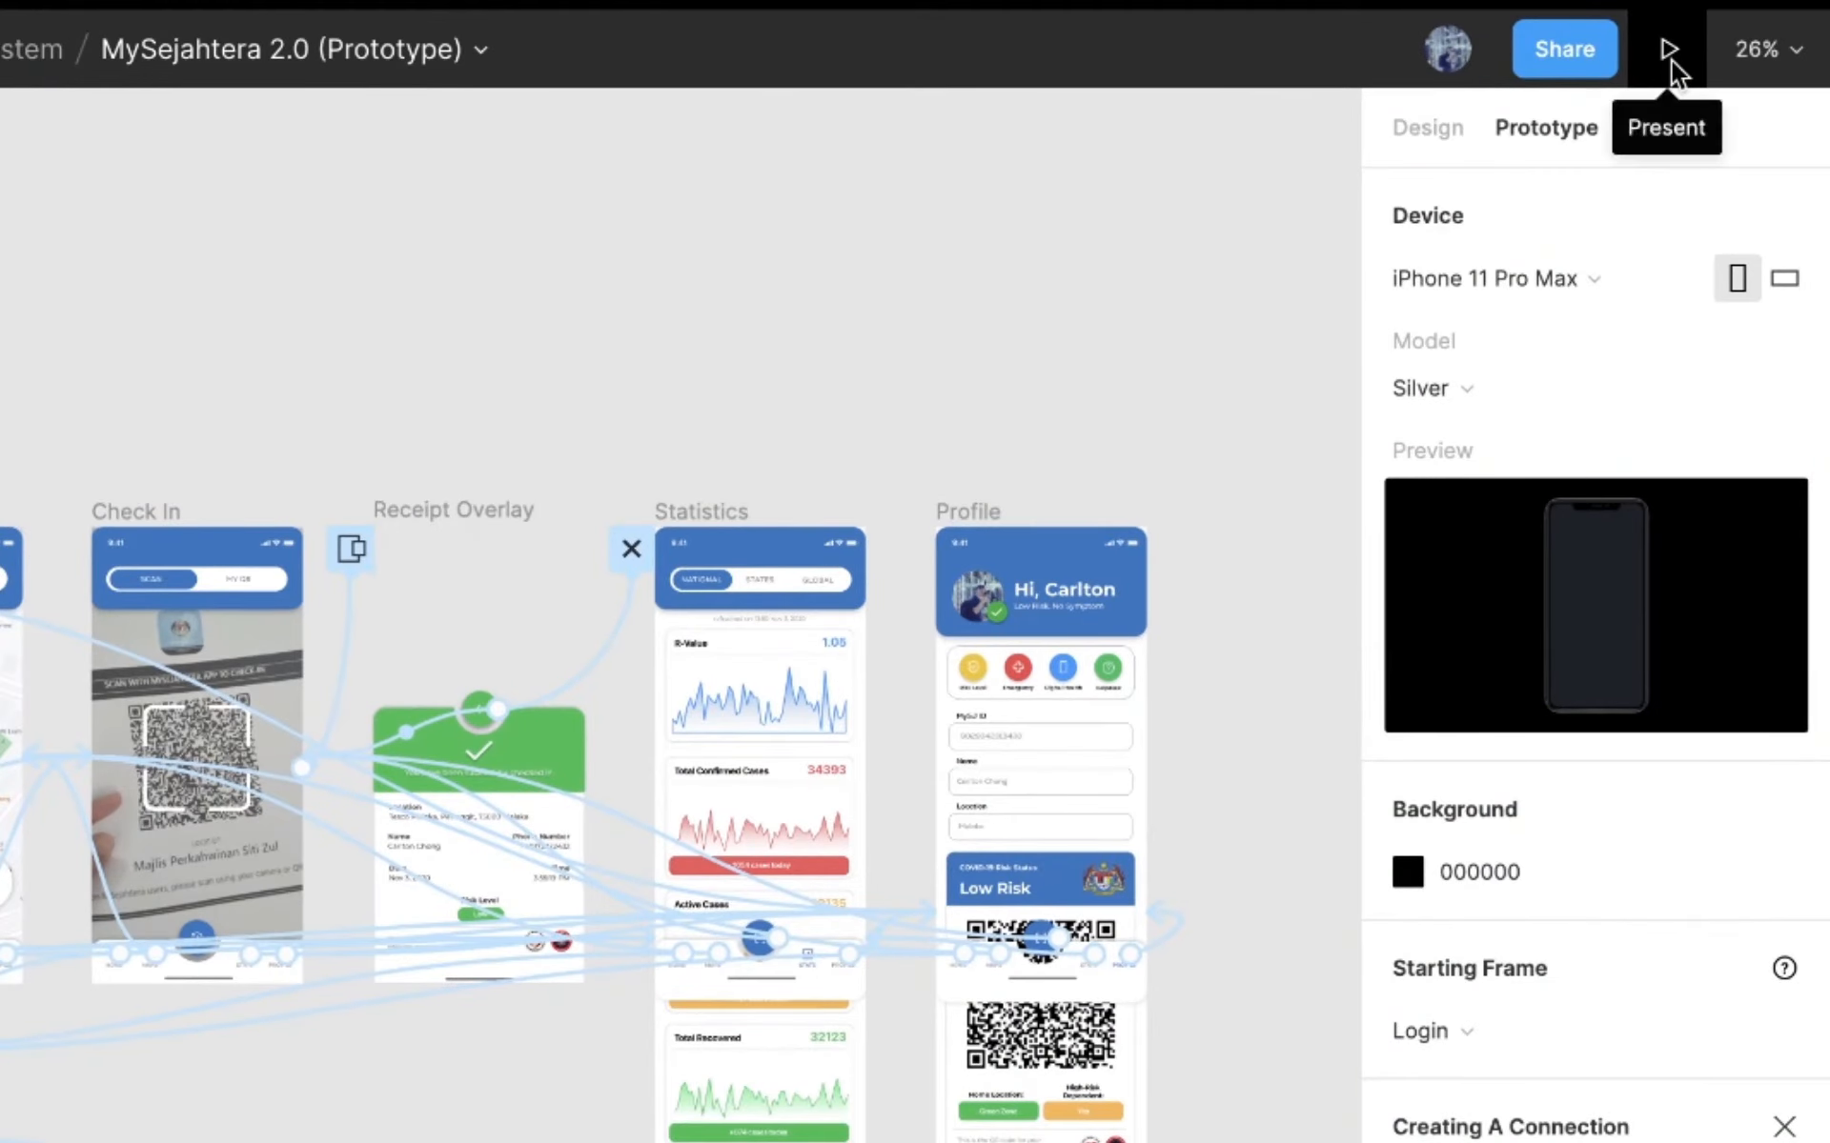
pyautogui.click(1671, 59)
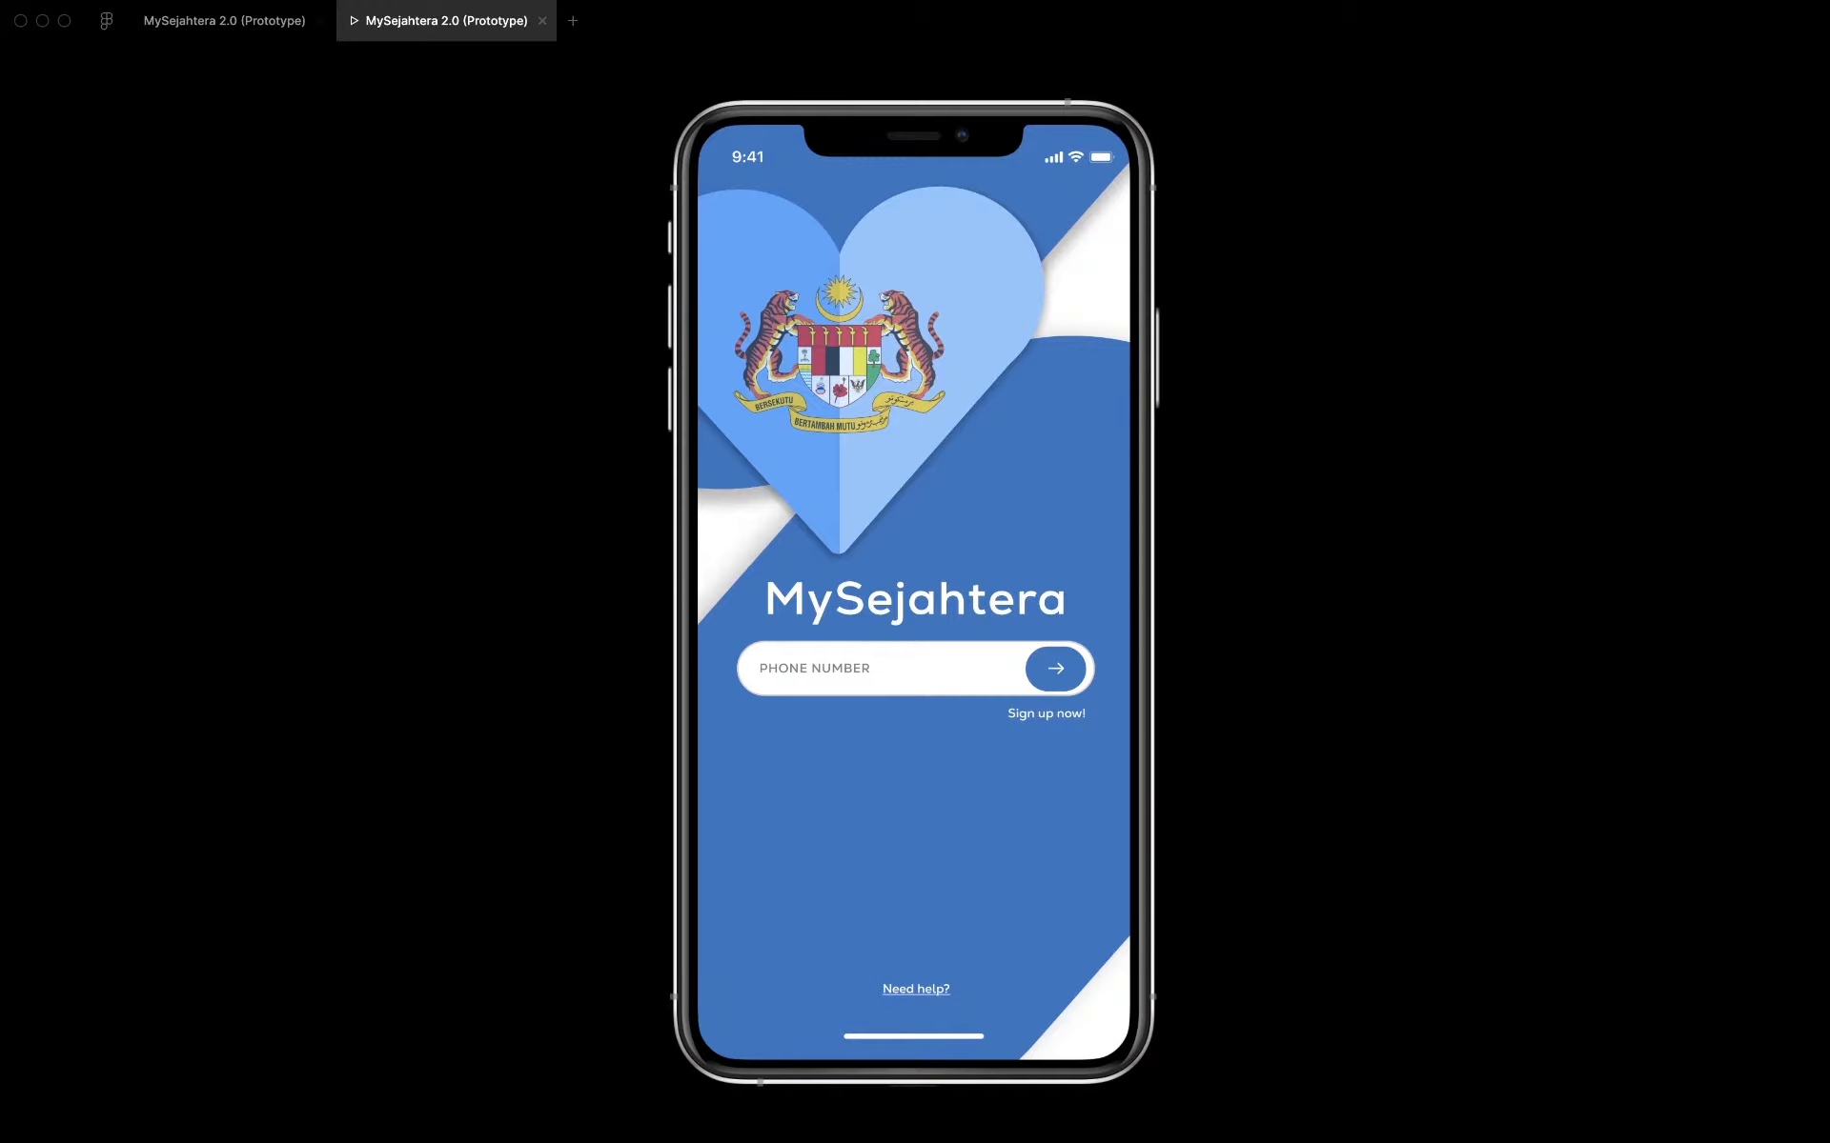
pyautogui.click(1039, 385)
pyautogui.click(1049, 530)
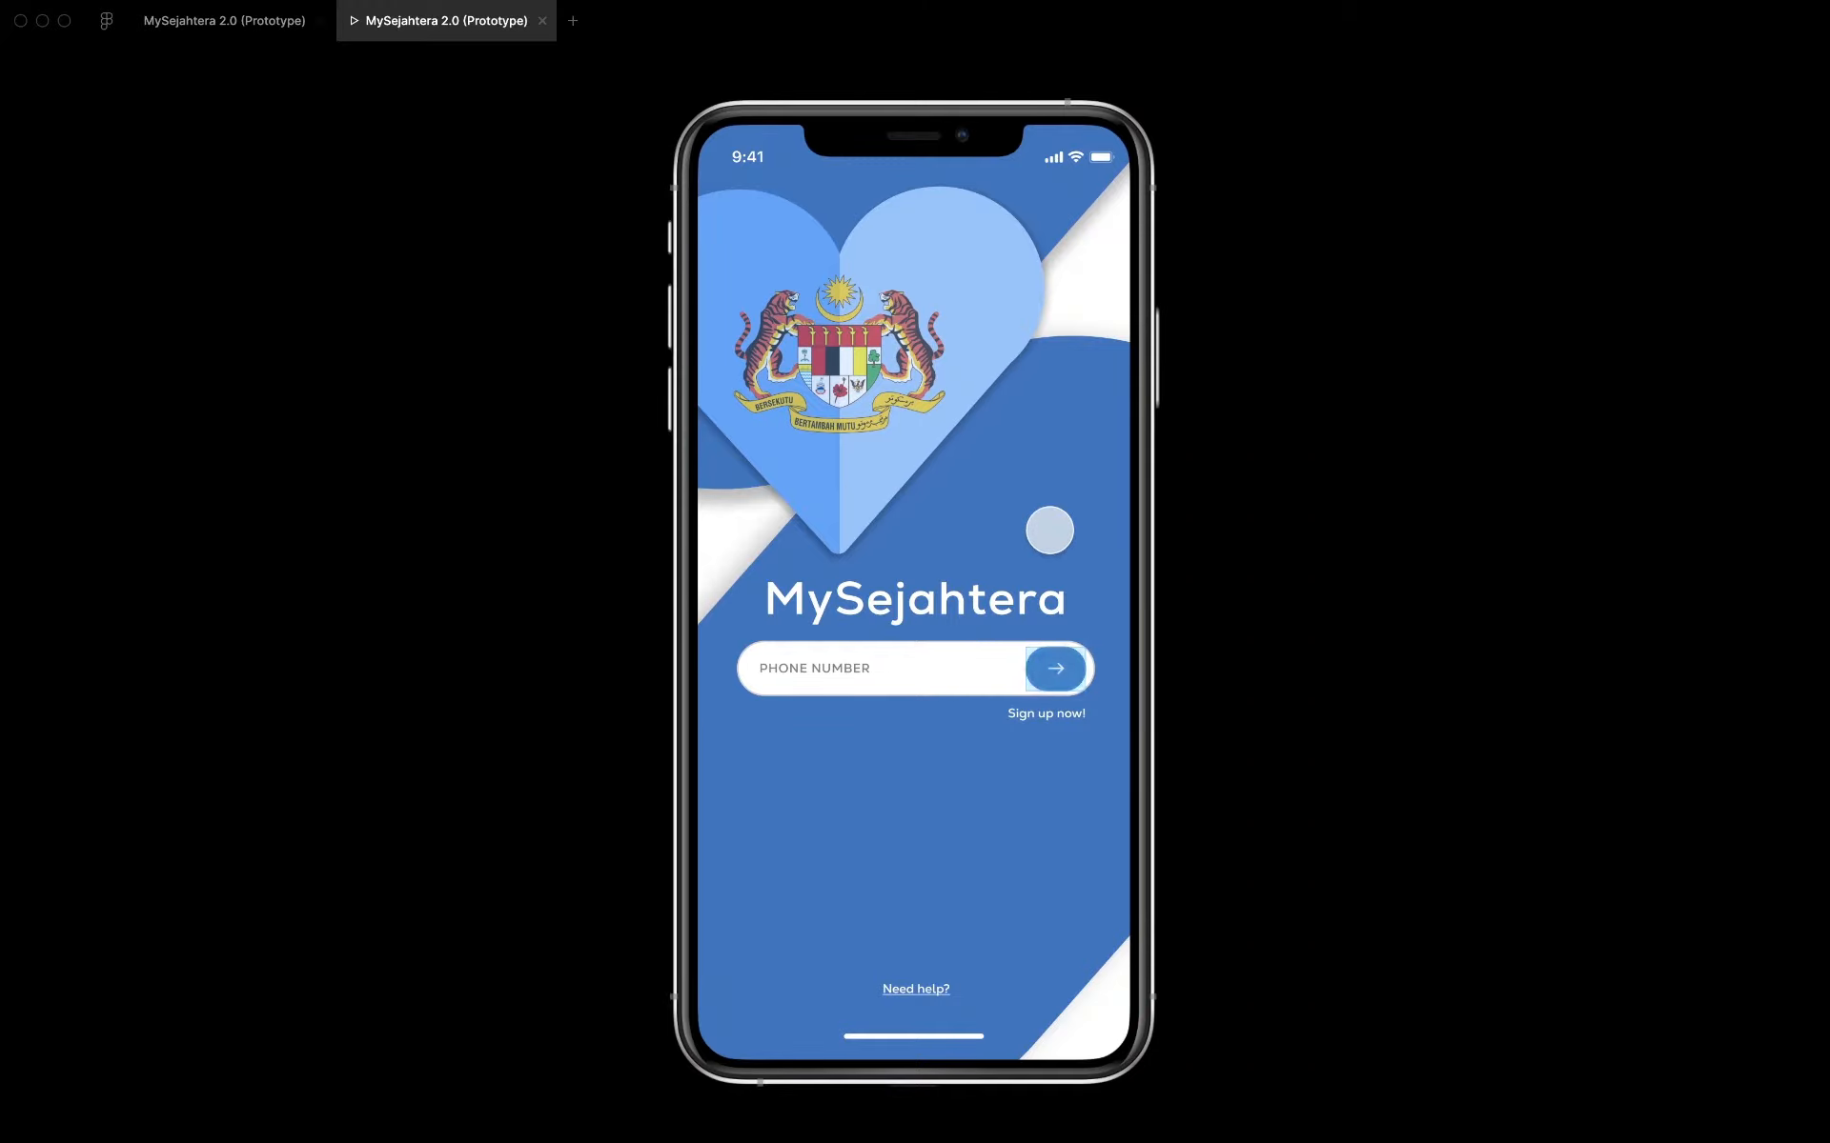
# - Test logging in, scrolling the Home feed, opening the map and going to the check-in screen in the prototype preview
pyautogui.click(1049, 670)
pyautogui.moveTo(1026, 817); pyautogui.dragTo(1054, 449)
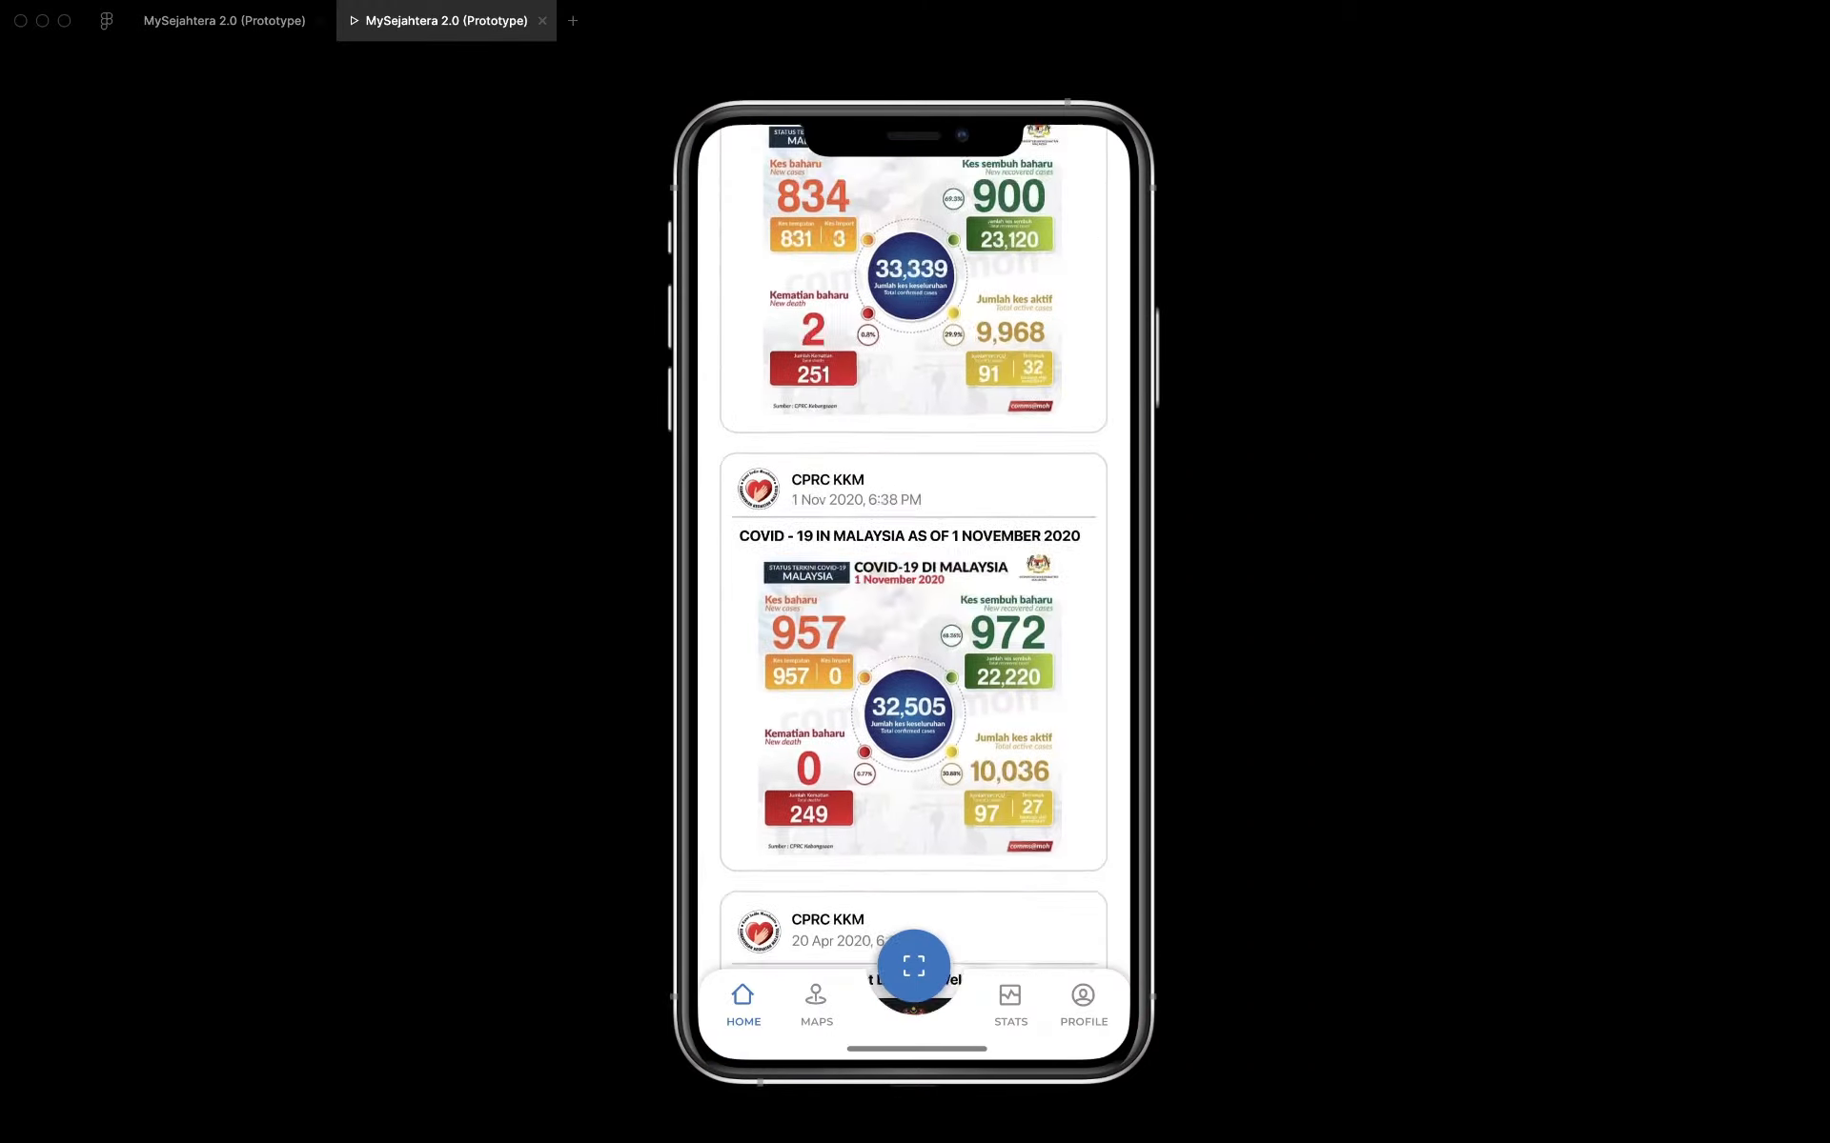
pyautogui.moveTo(1048, 315); pyautogui.dragTo(1039, 744)
pyautogui.click(825, 996)
pyautogui.click(916, 966)
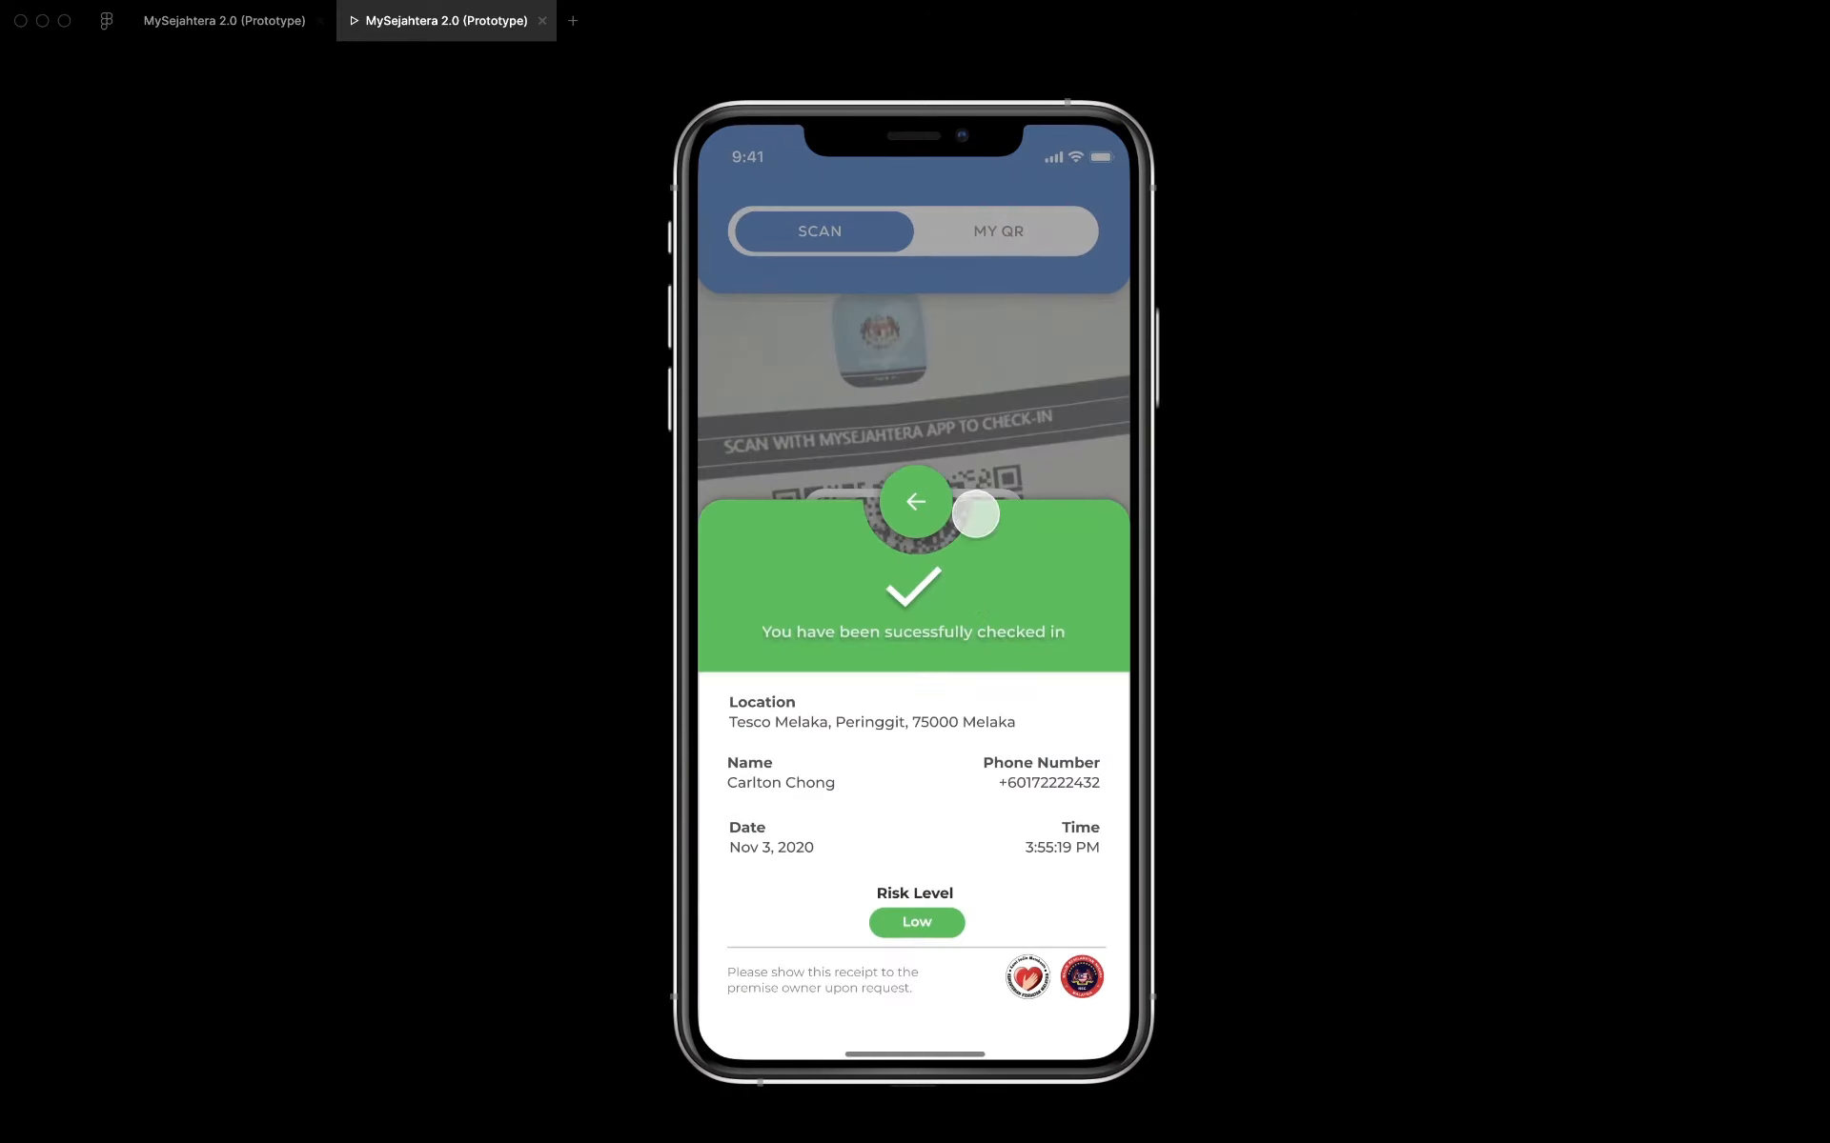
# - Test dismissing the receipt, viewing Stats and Profile and signing out, and close the prototype preview
pyautogui.click(916, 501)
pyautogui.click(1010, 1001)
pyautogui.moveTo(1012, 905)
pyautogui.mouseDown()
pyautogui.moveTo(1013, 351)
pyautogui.moveTo(991, 925)
pyautogui.mouseUp()
pyautogui.click(1083, 1001)
pyautogui.moveTo(984, 804); pyautogui.dragTo(887, 934)
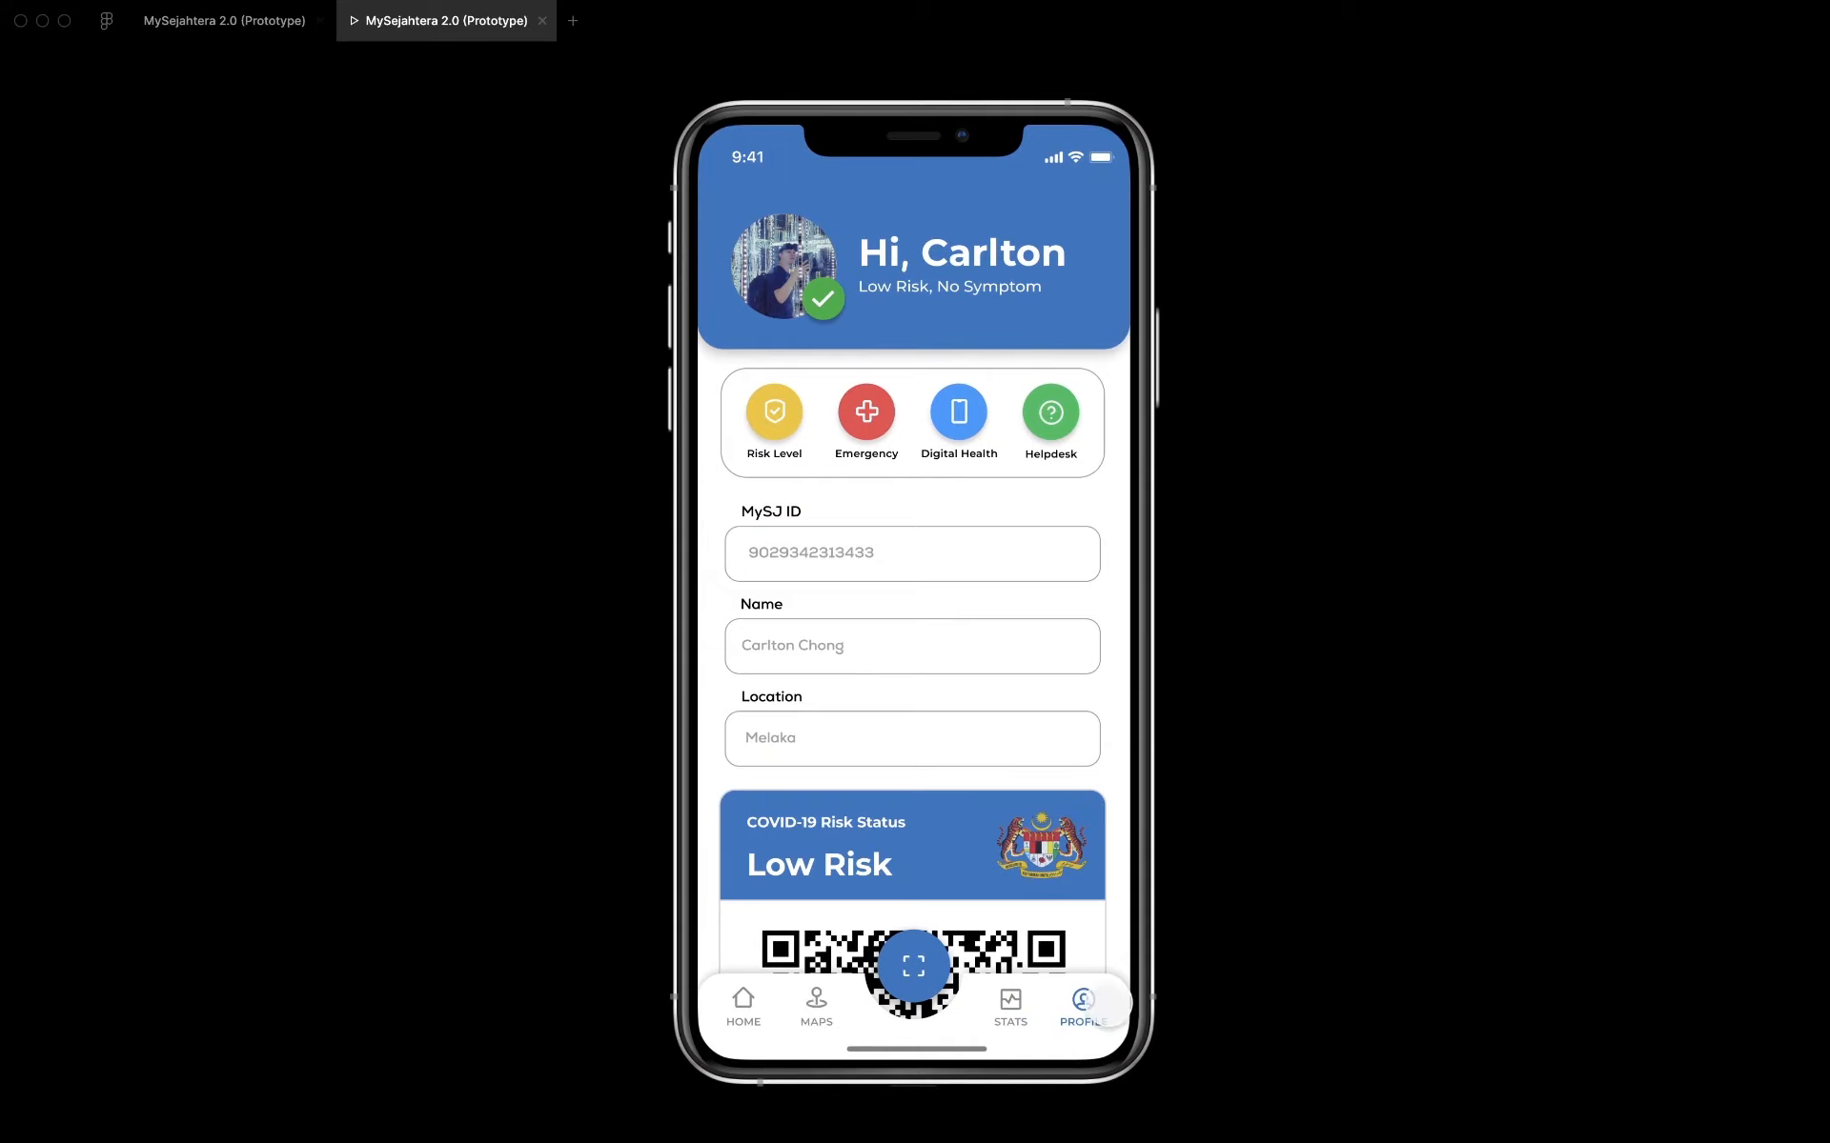
pyautogui.moveTo(1107, 1004); pyautogui.dragTo(951, 849)
pyautogui.click(908, 849)
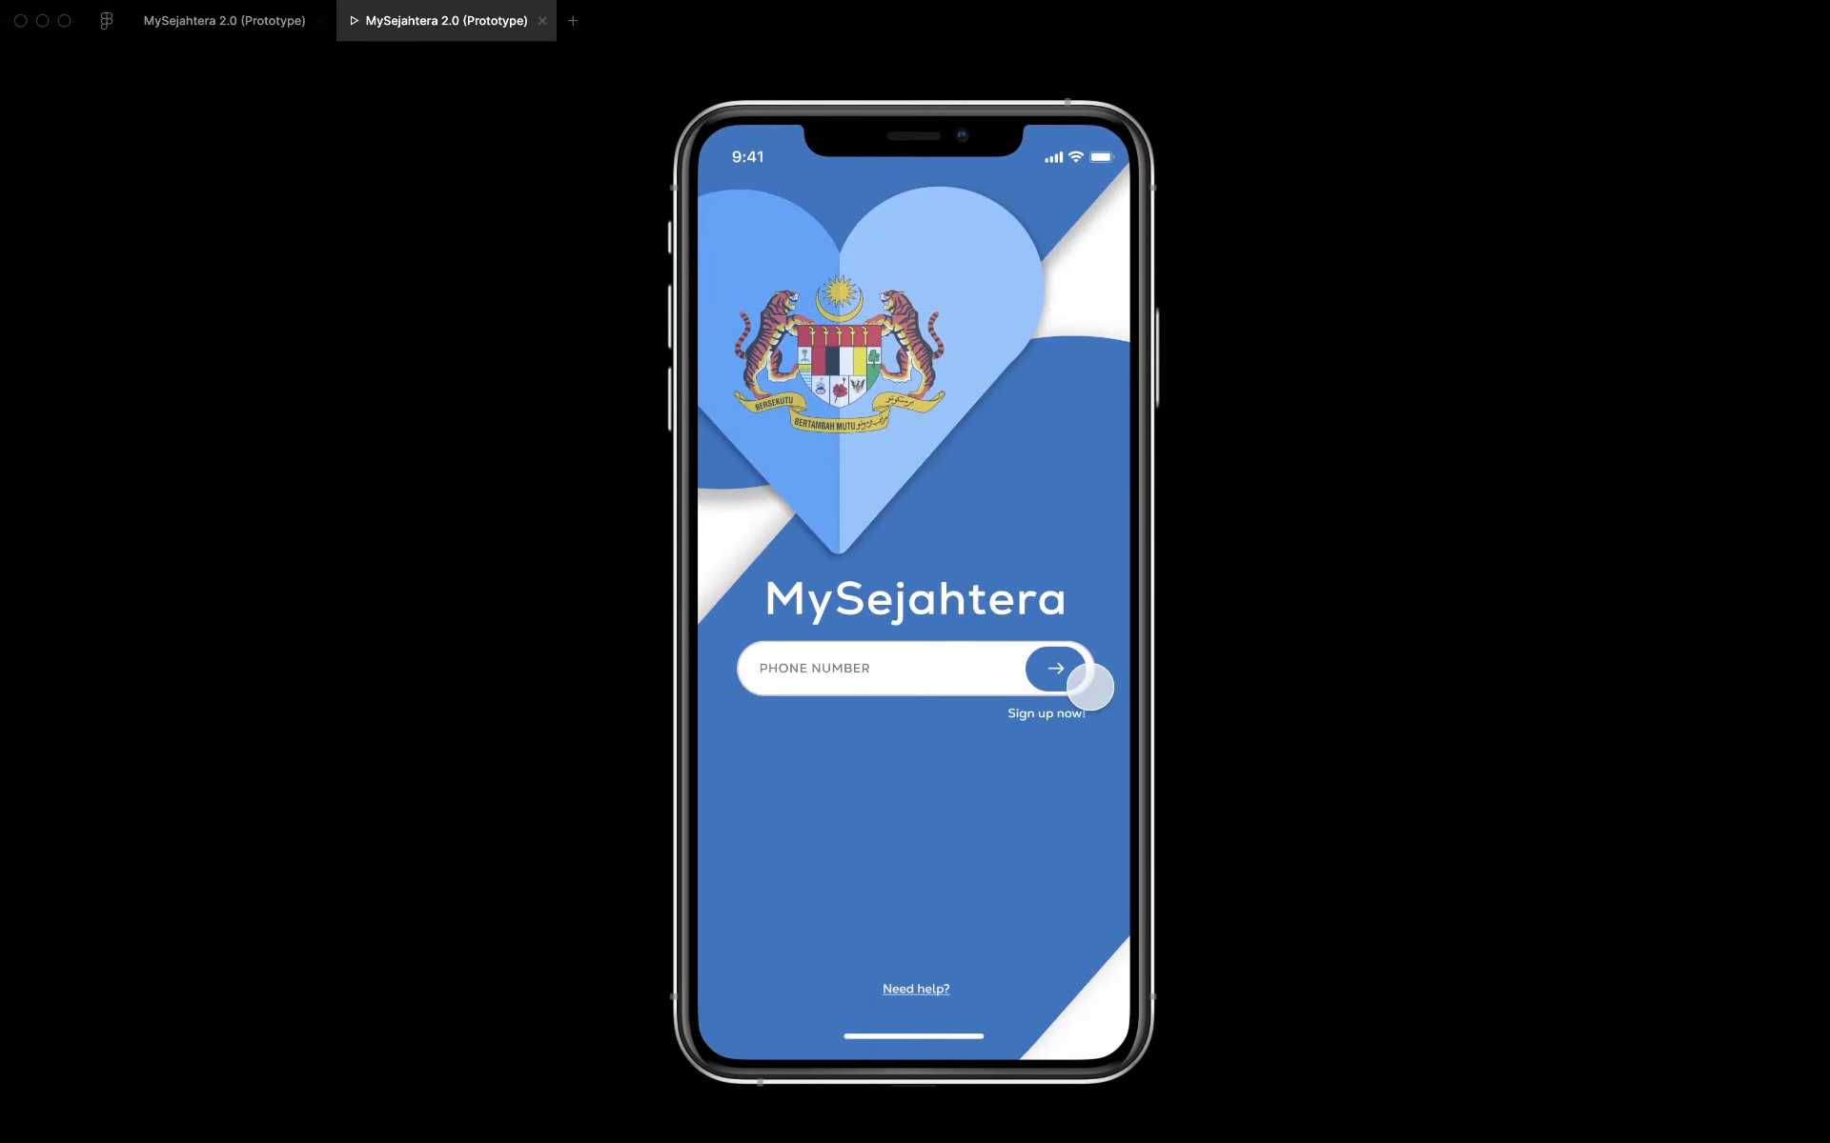
pyautogui.click(542, 20)
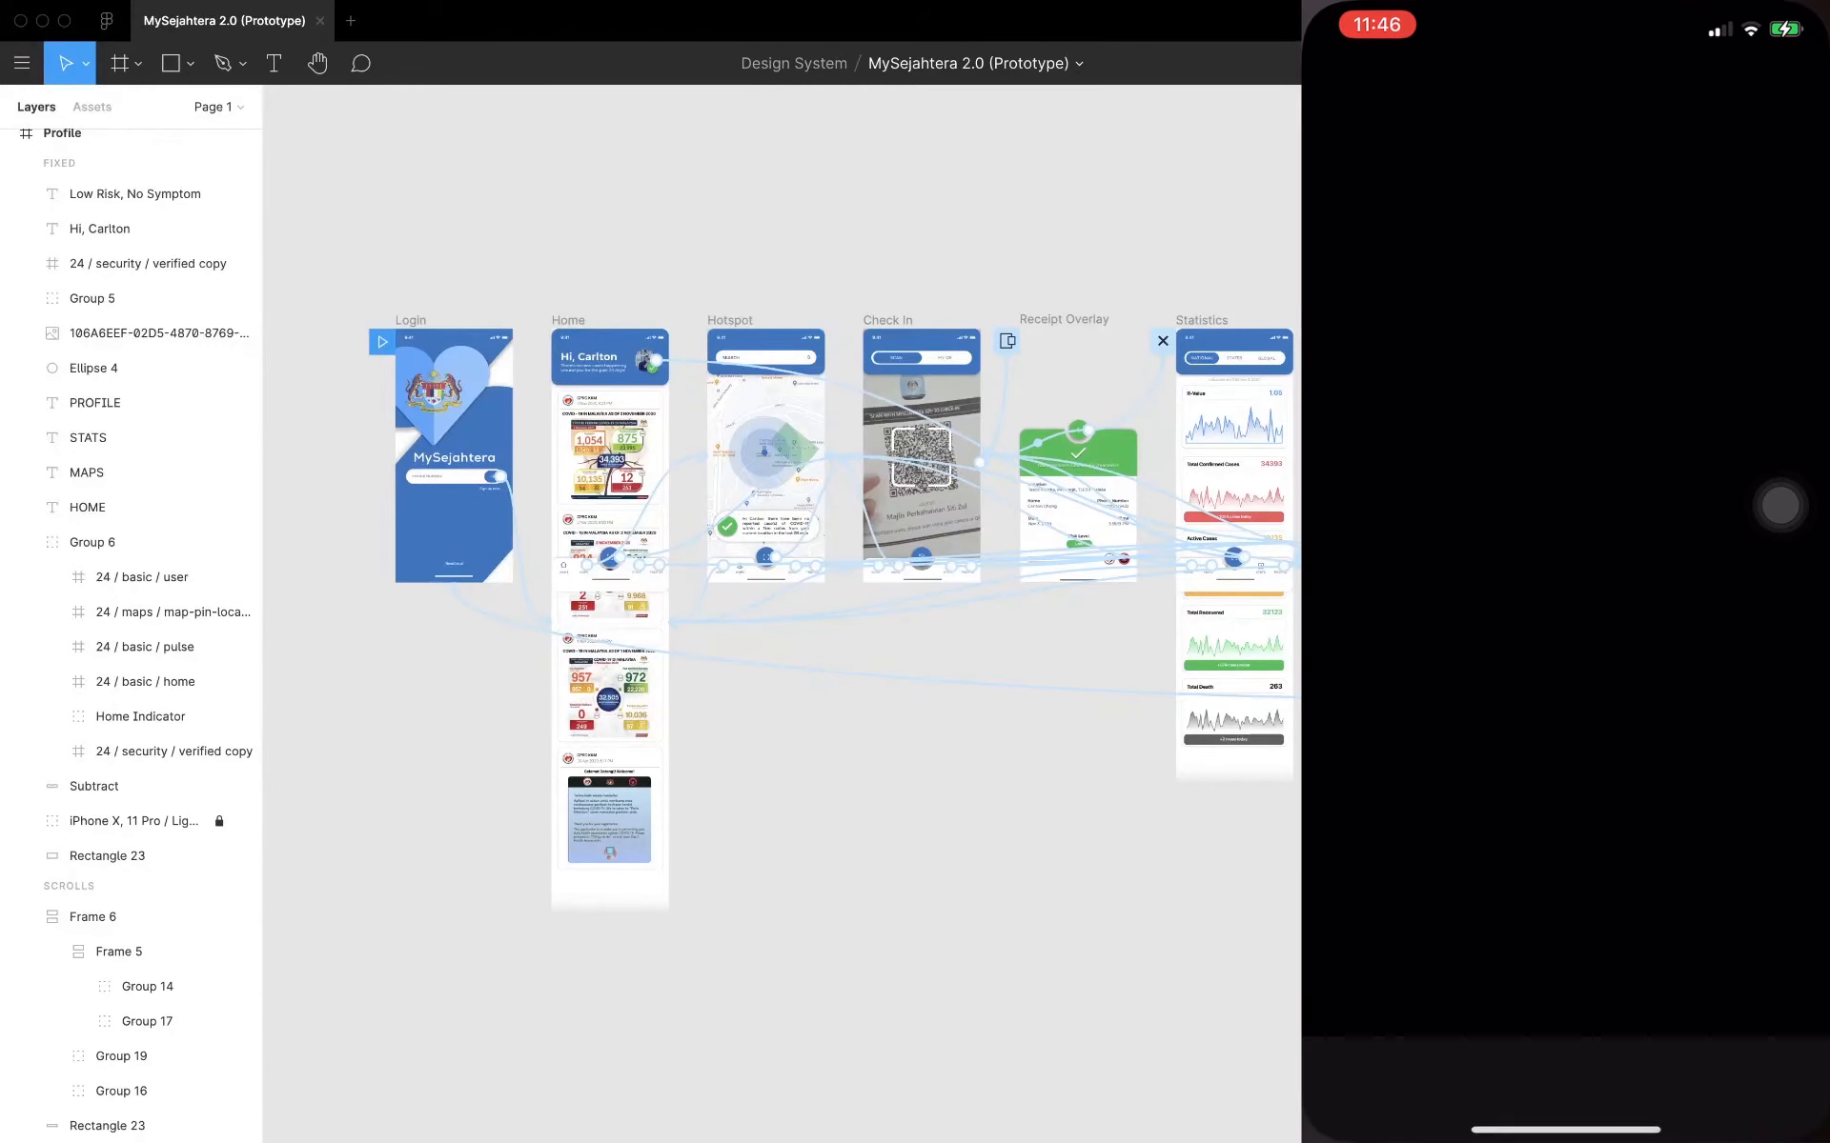
# - Search the phone's App Store for "figma mirror" and open the matching result
pyautogui.click(1525, 200)
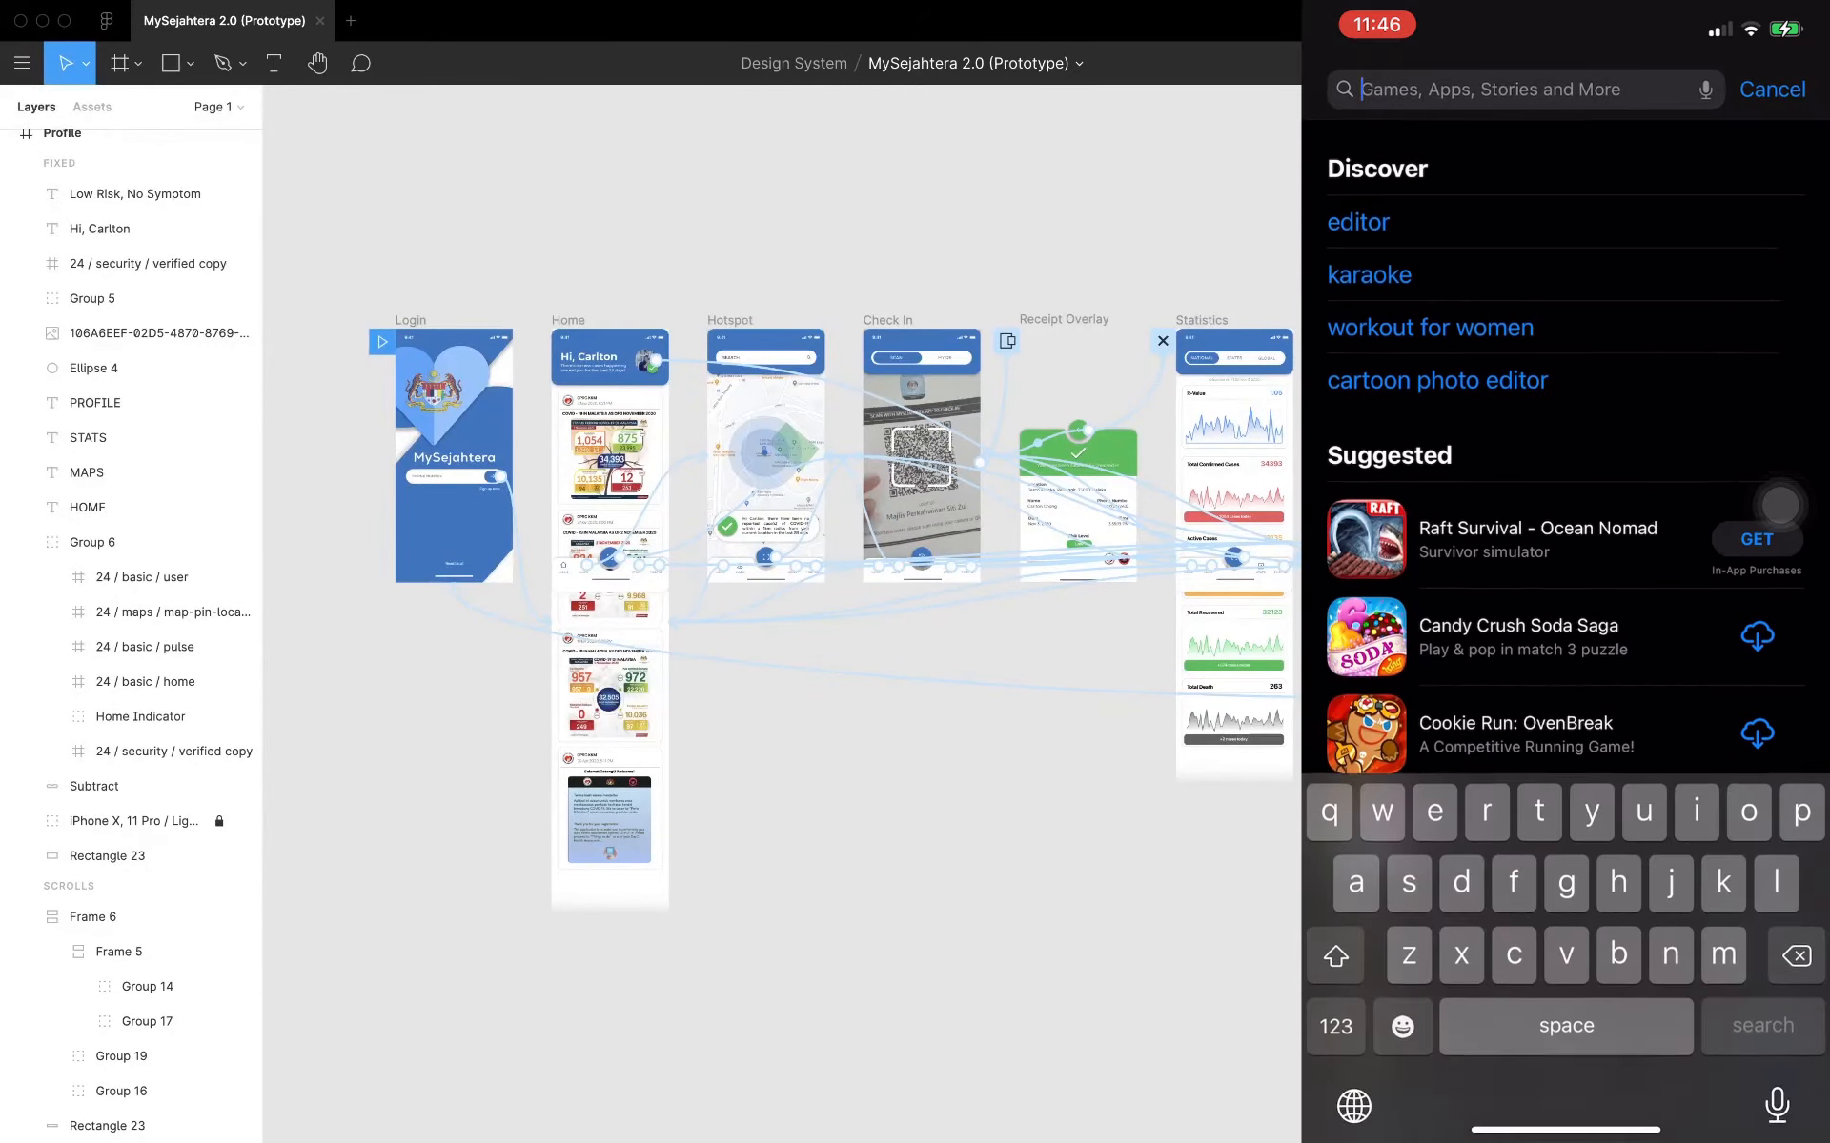
pyautogui.write('figma mirror')
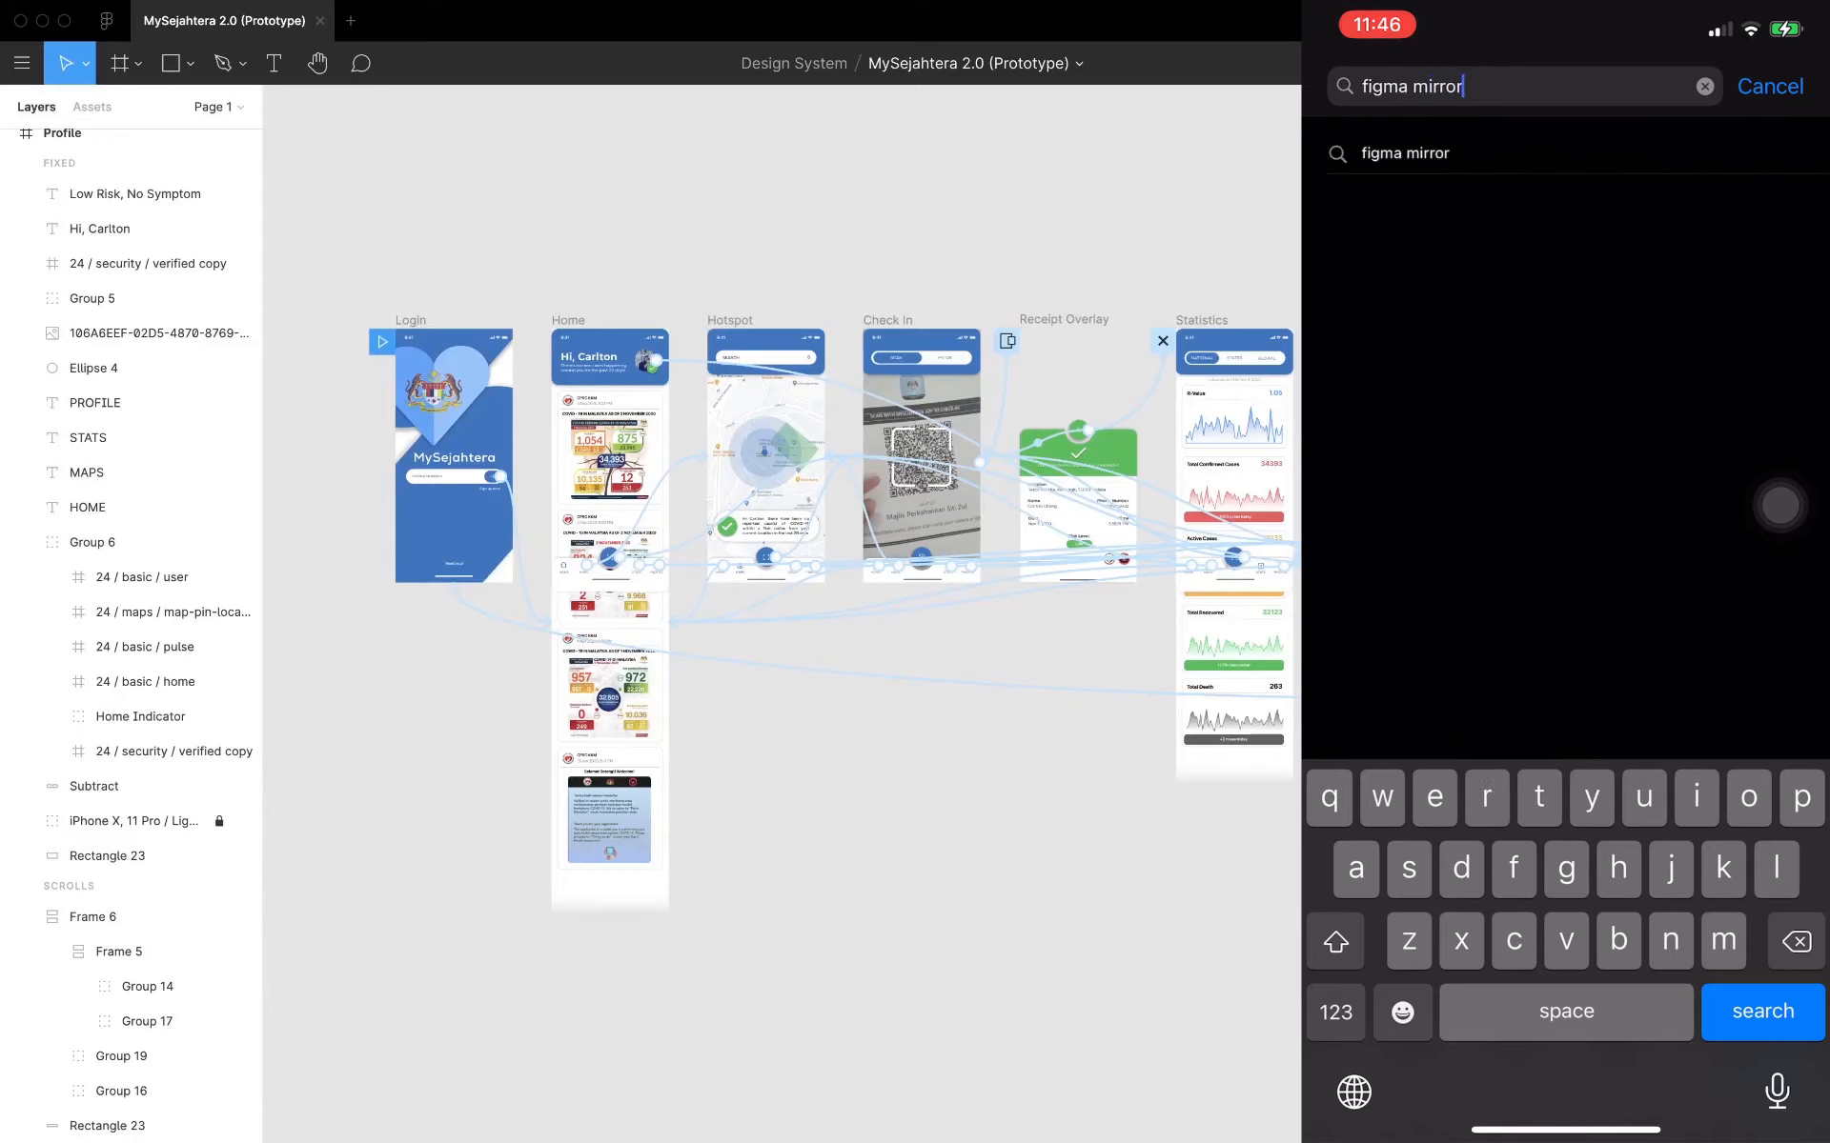
pyautogui.press('Return')
pyautogui.click(1470, 174)
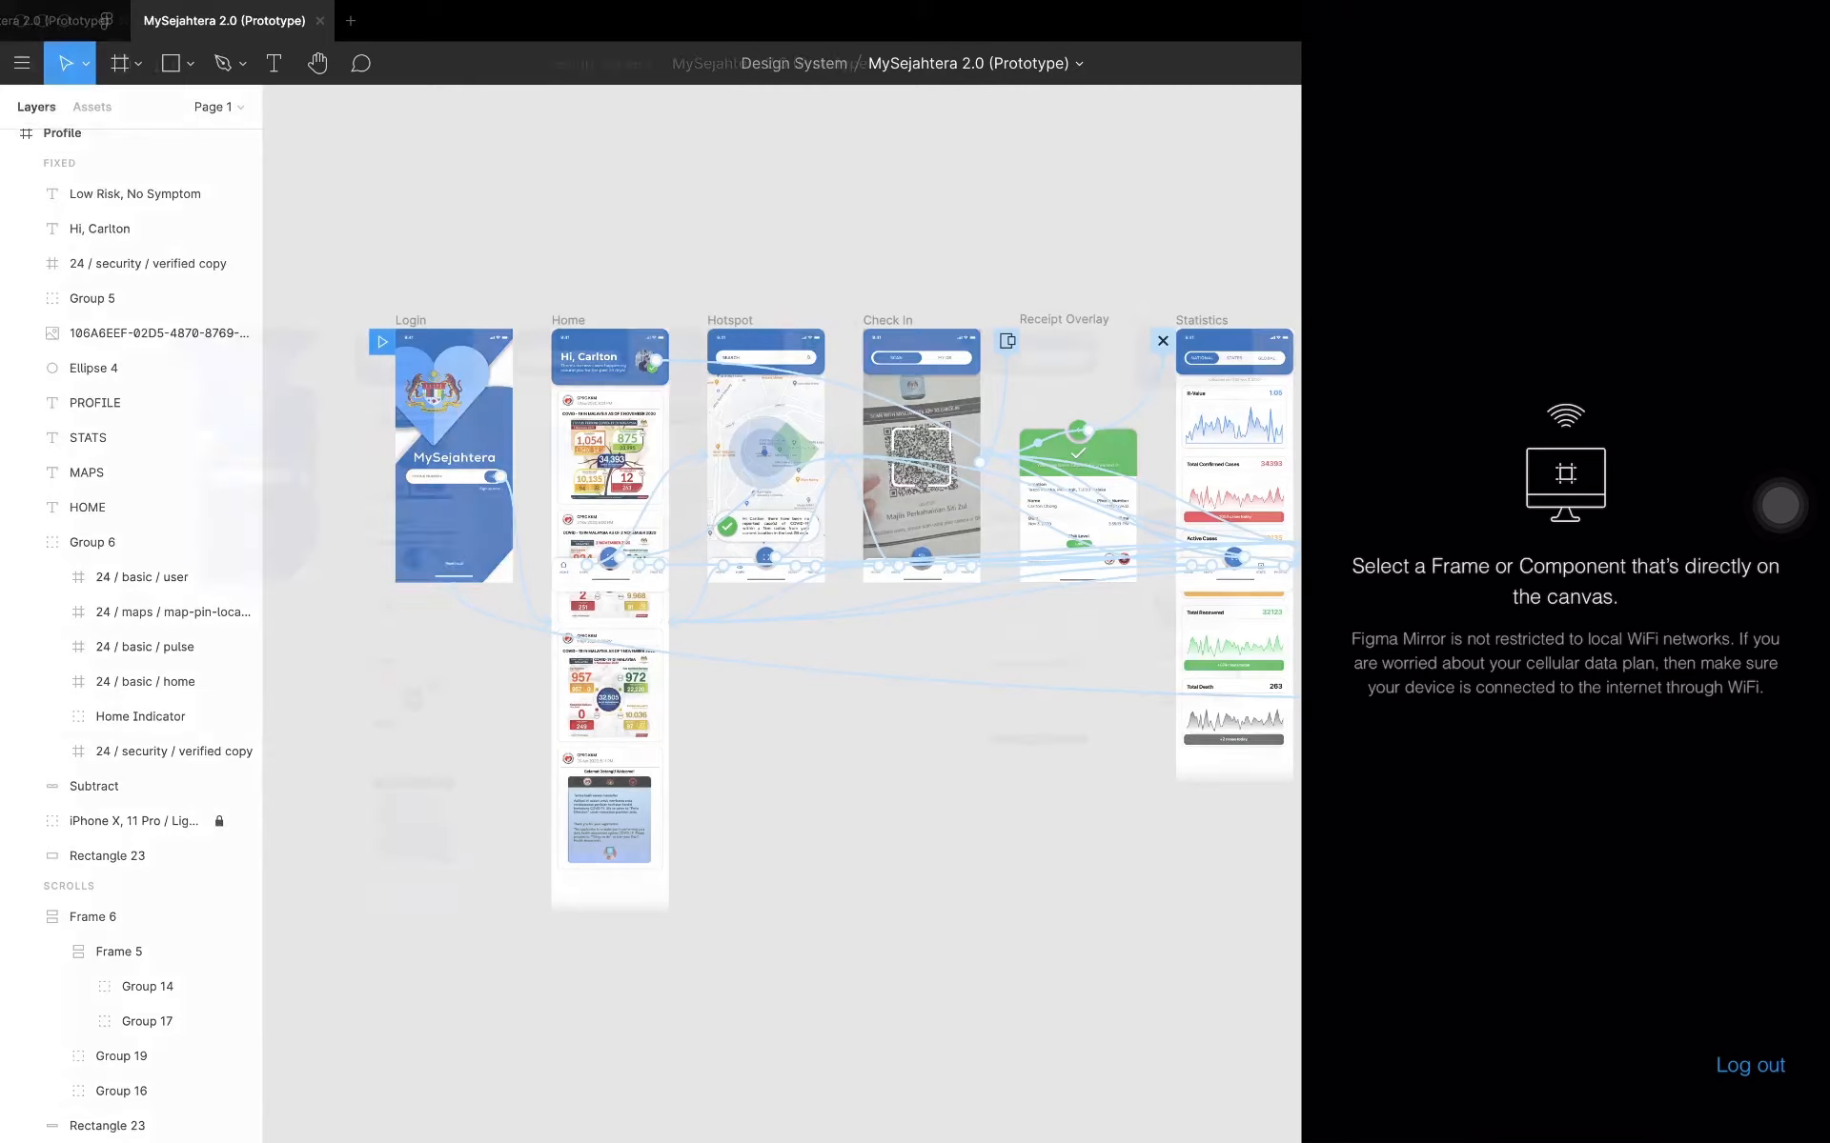
# - Select the Login, Home, Hotspot, Check In and Statistics frames in turn to preview them on the phone with Figma Mirror
pyautogui.click(217, 324)
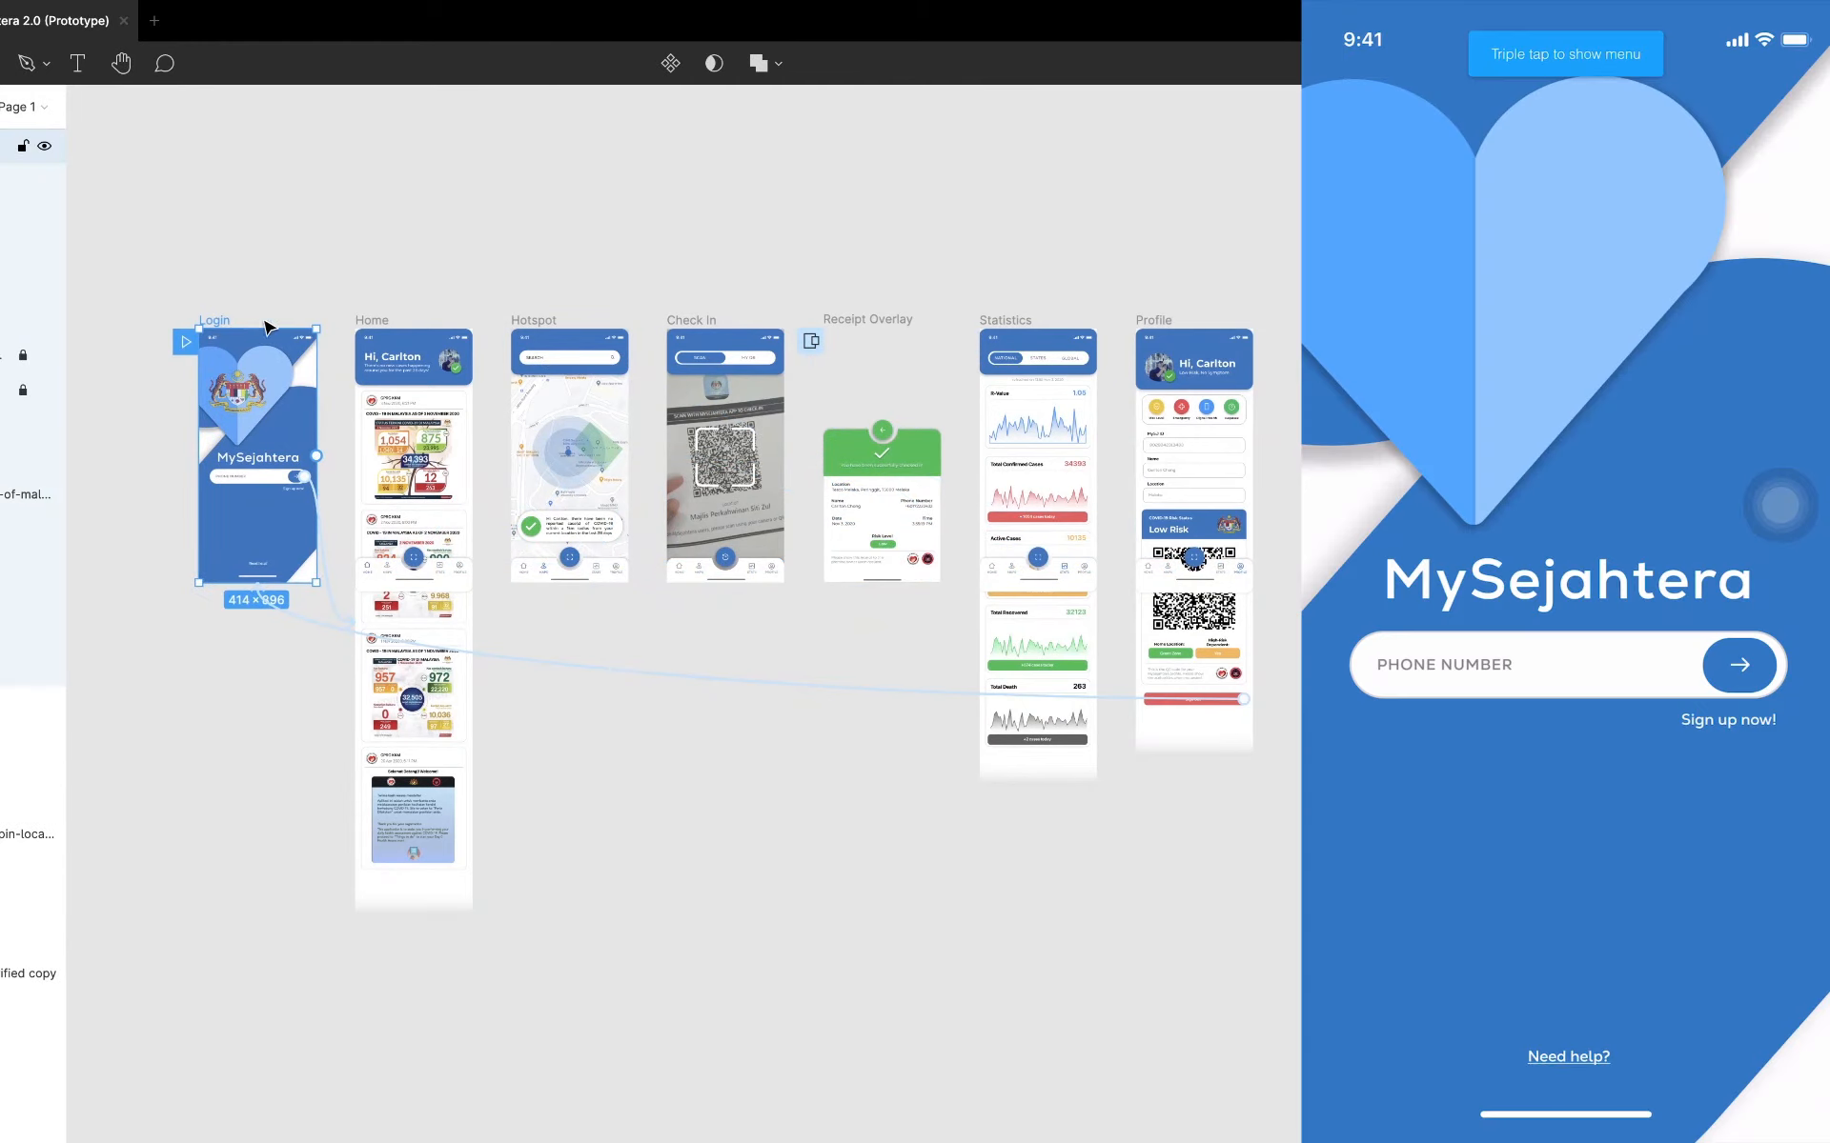
pyautogui.click(372, 324)
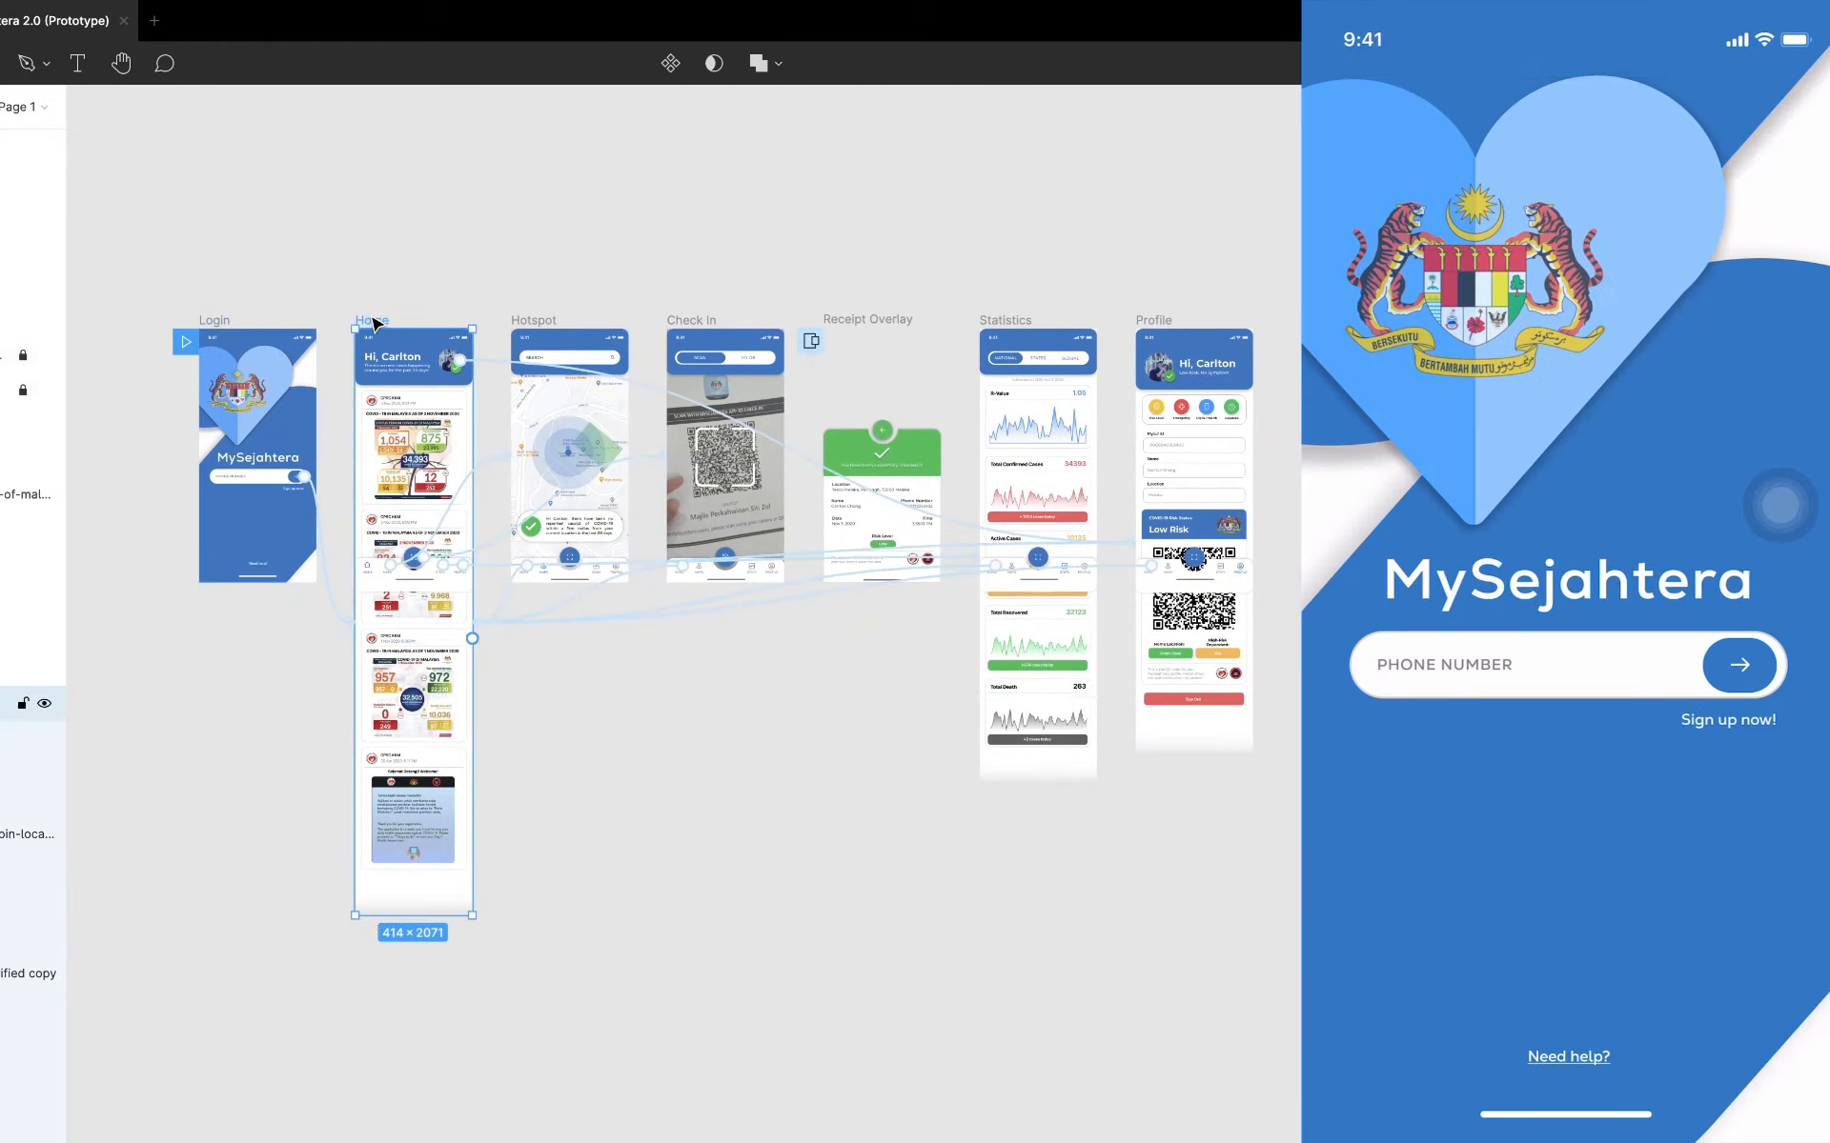
pyautogui.click(537, 324)
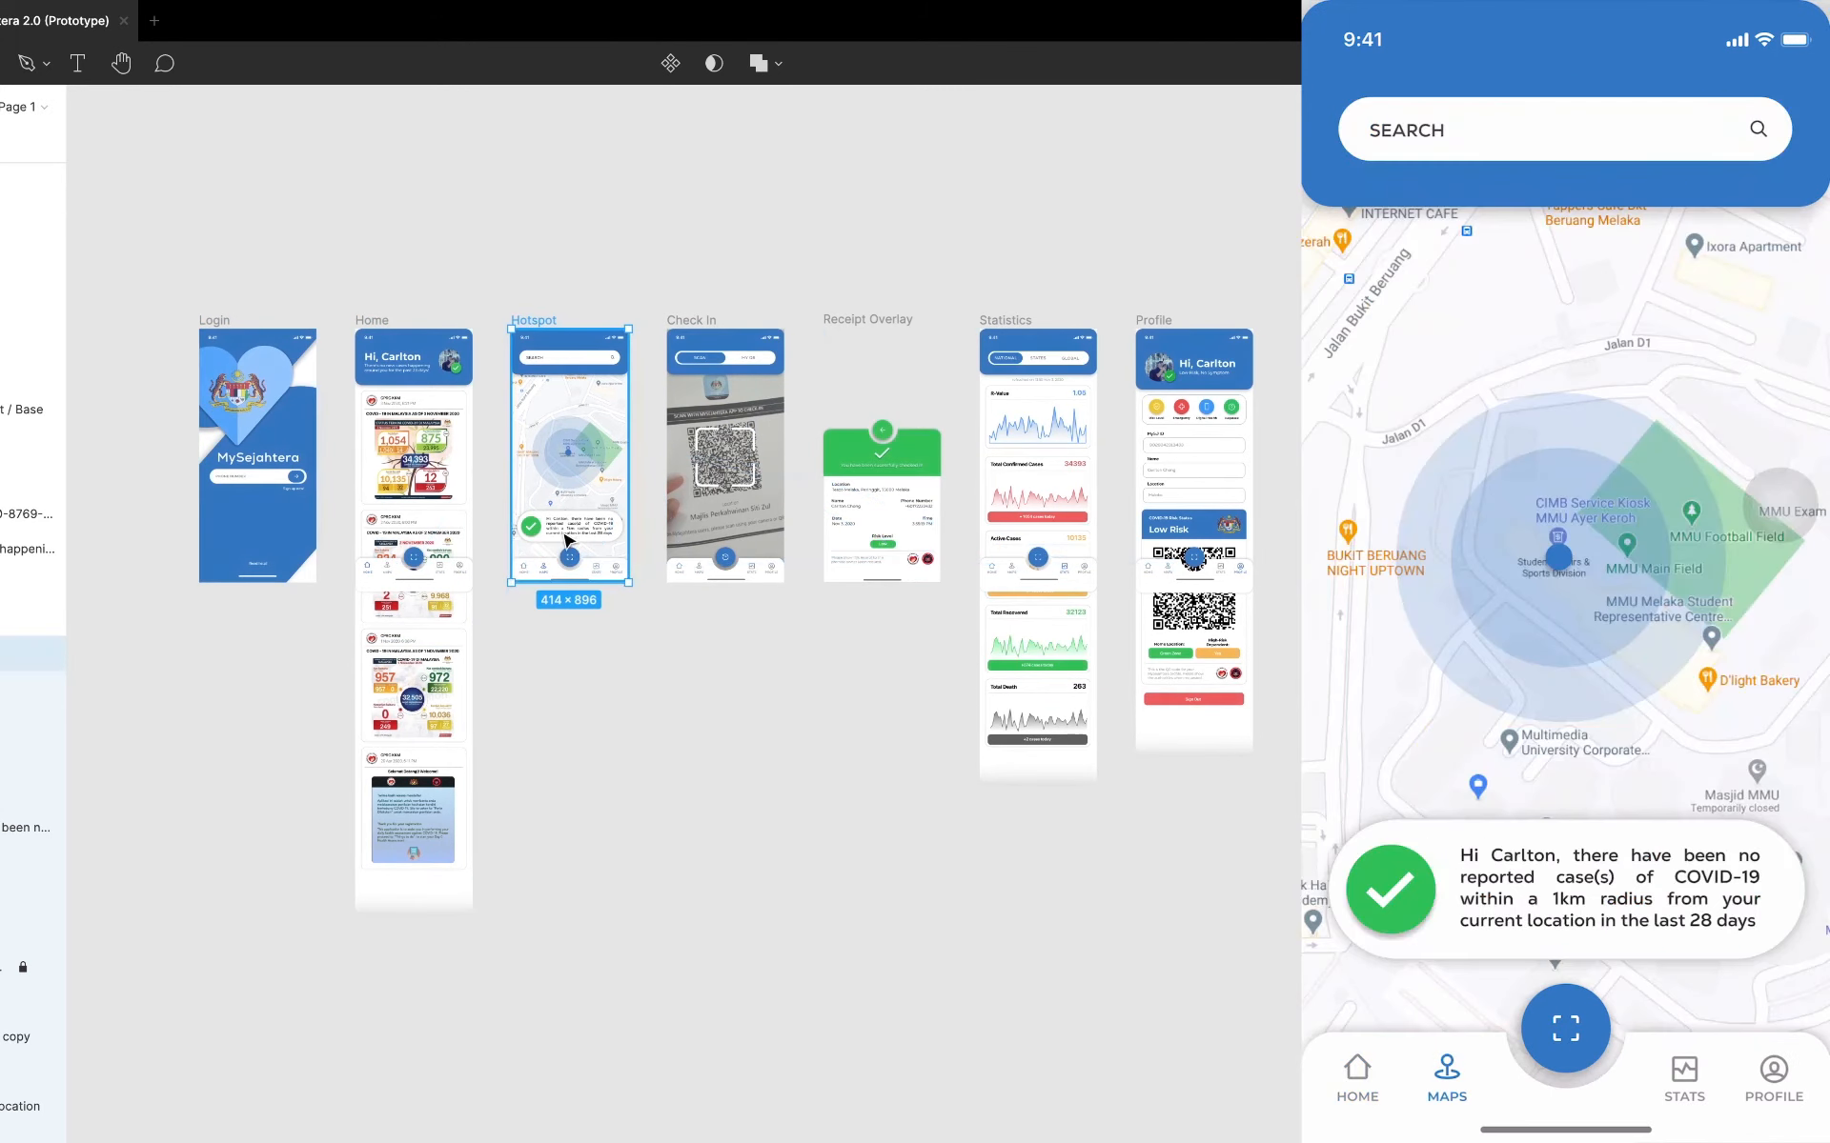
pyautogui.moveTo(539, 539)
pyautogui.mouseDown()
pyautogui.moveTo(562, 467)
pyautogui.moveTo(546, 526)
pyautogui.mouseUp()
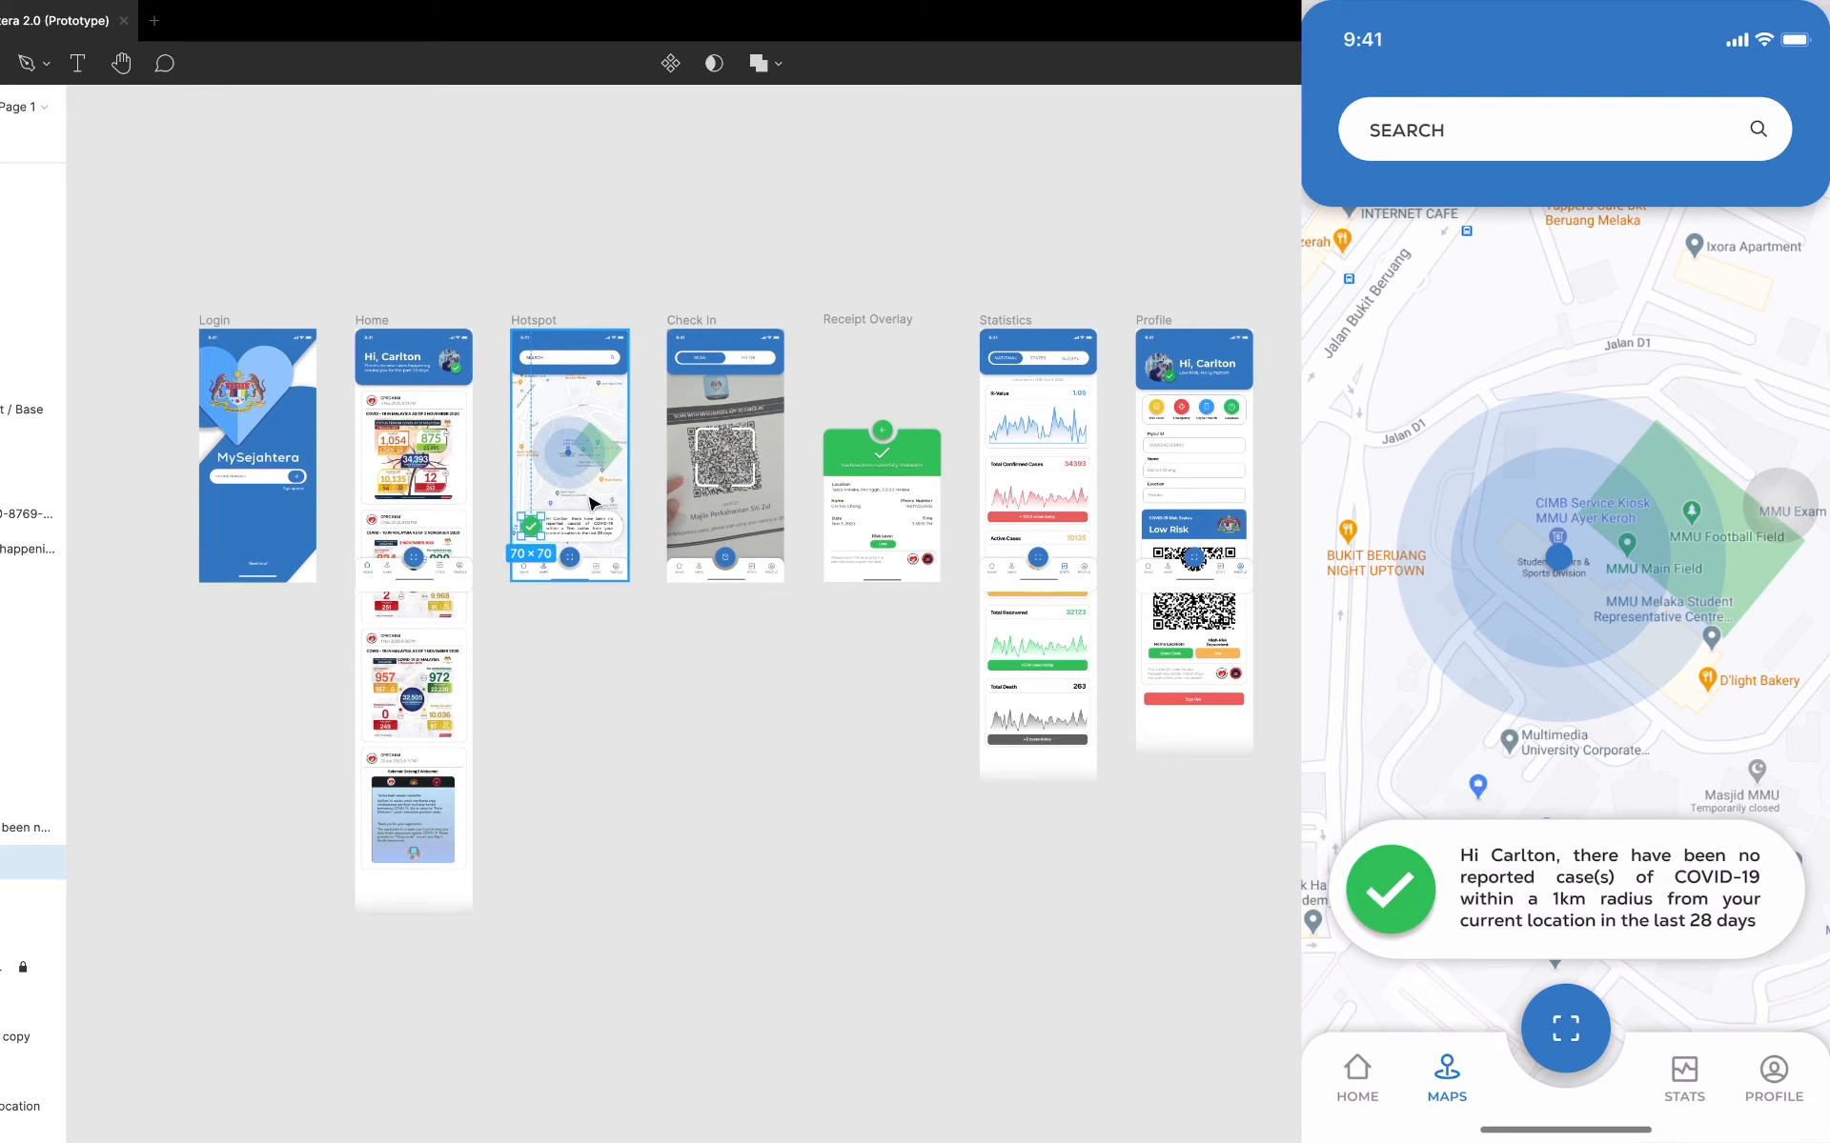
pyautogui.click(690, 320)
pyautogui.click(699, 325)
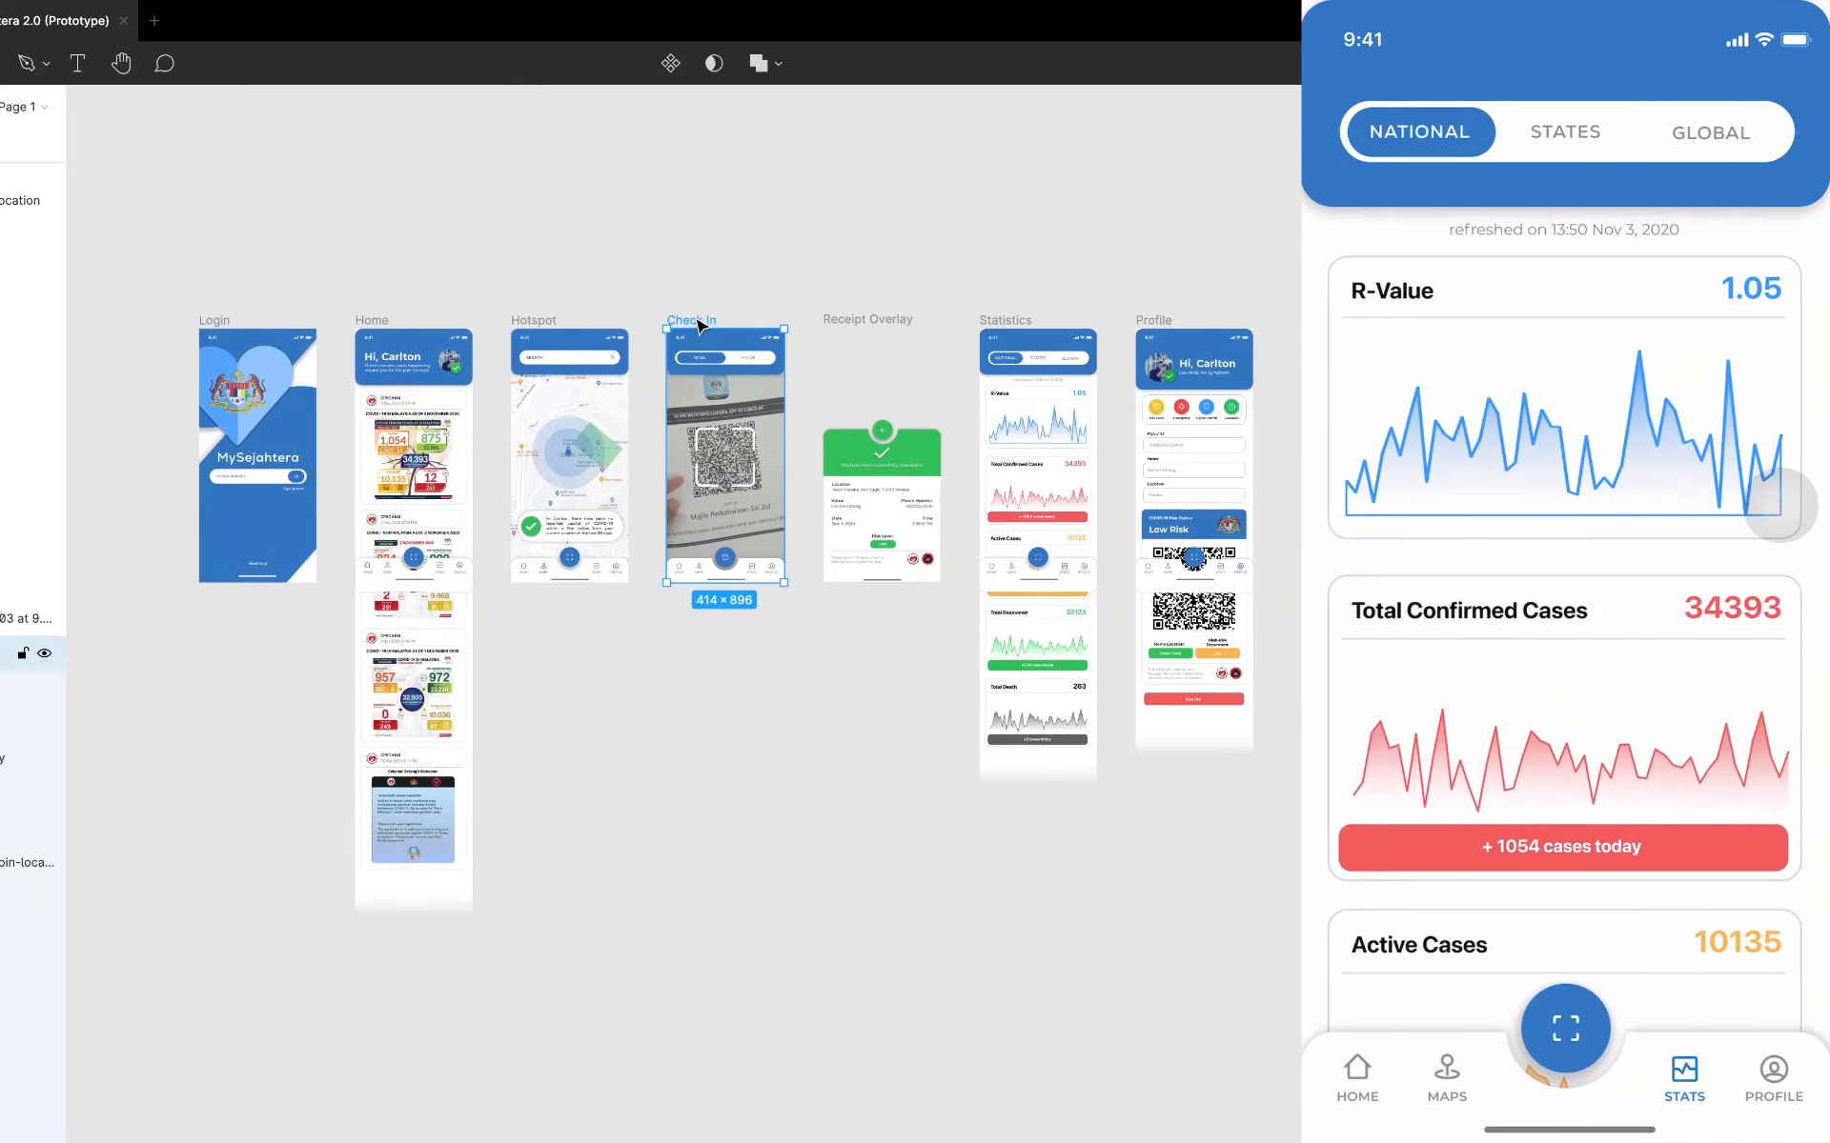
pyautogui.click(1024, 324)
pyautogui.moveTo(1156, 326)
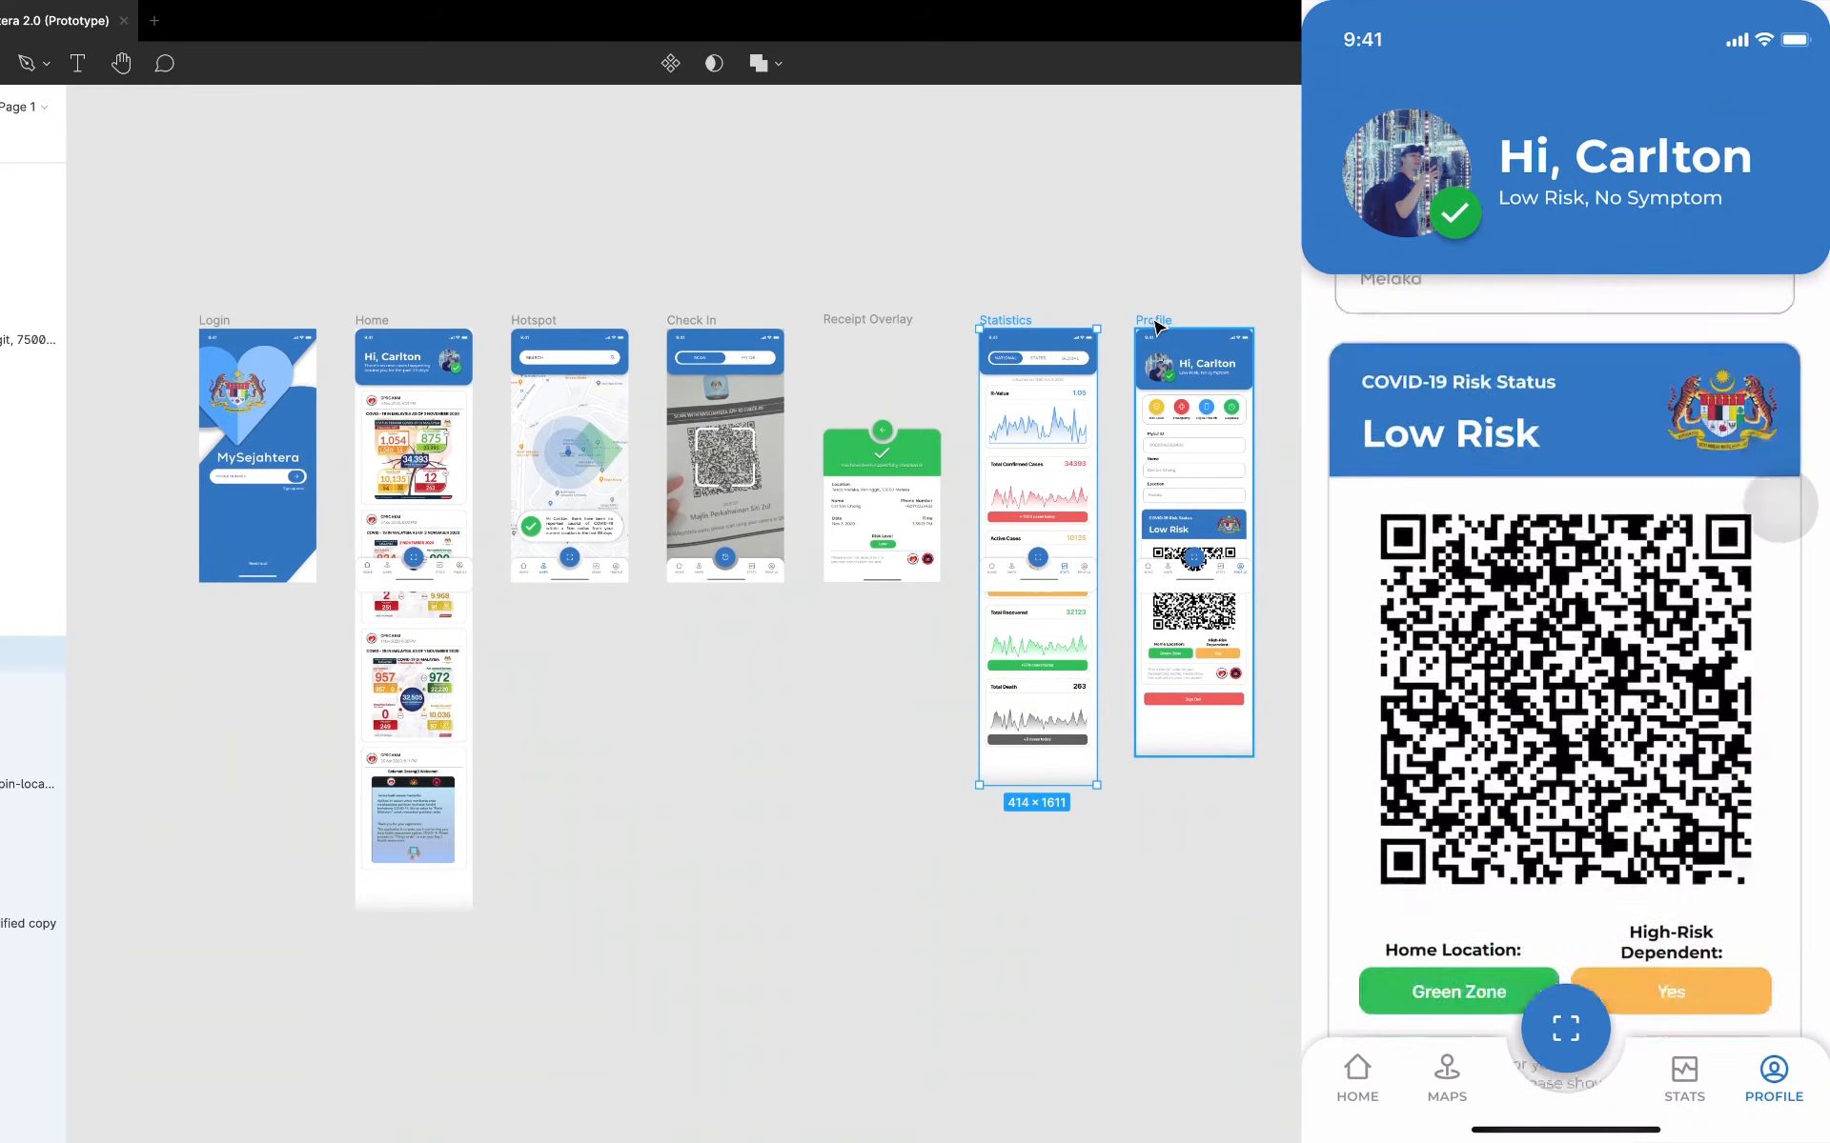